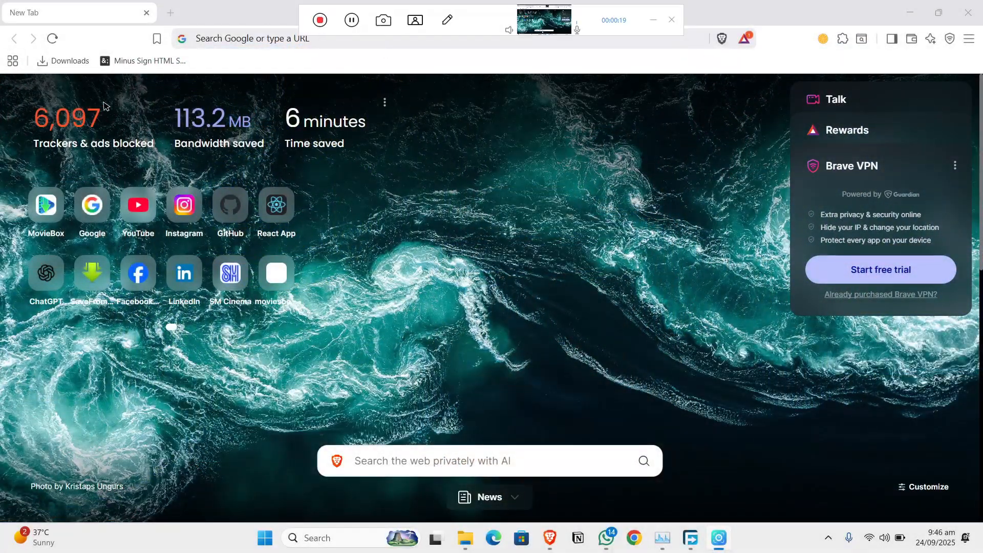
# Step: Go to google.com and search for "filmora"
pyautogui.click(236, 39)
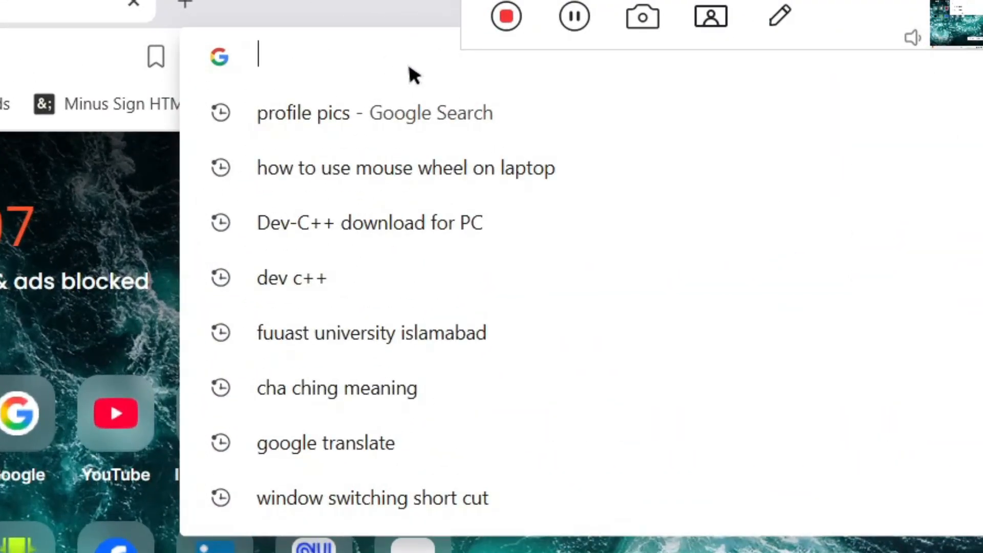
pyautogui.write('google.com')
pyautogui.press('Return')
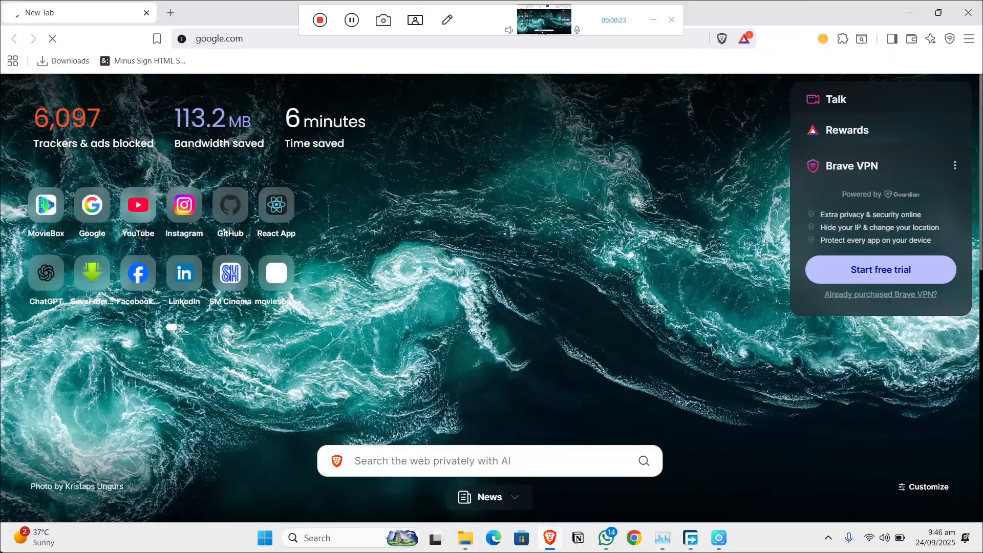
pyautogui.click(338, 242)
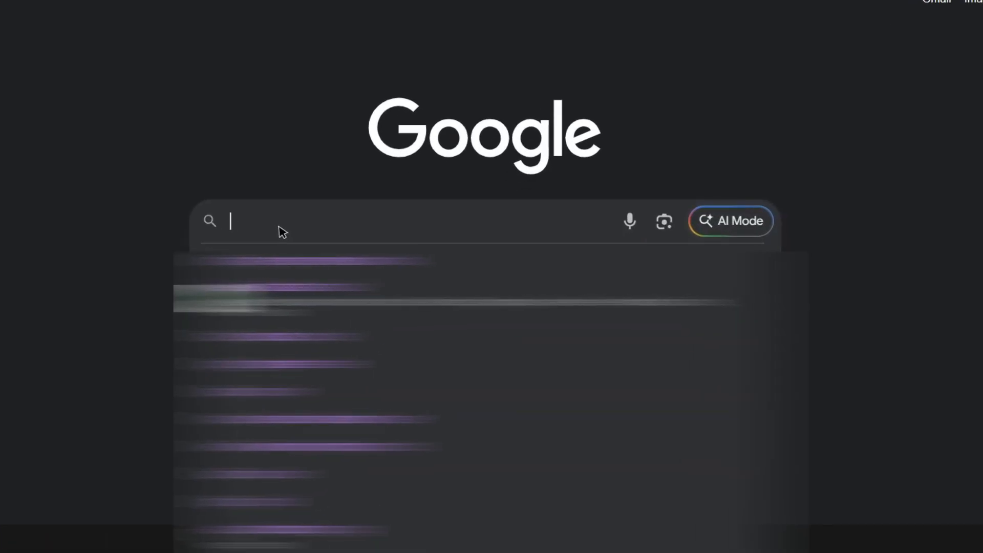
pyautogui.write('fil')
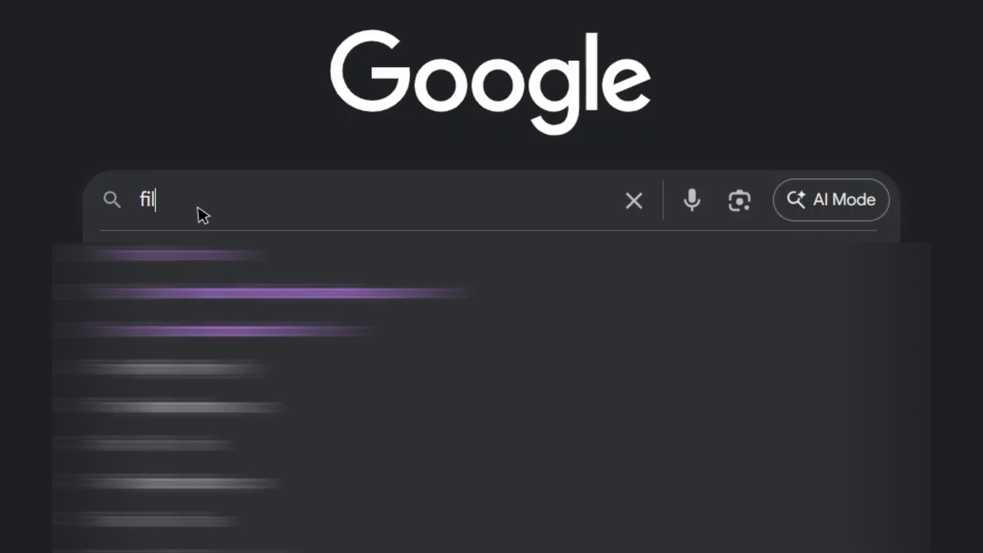
pyautogui.write('mo')
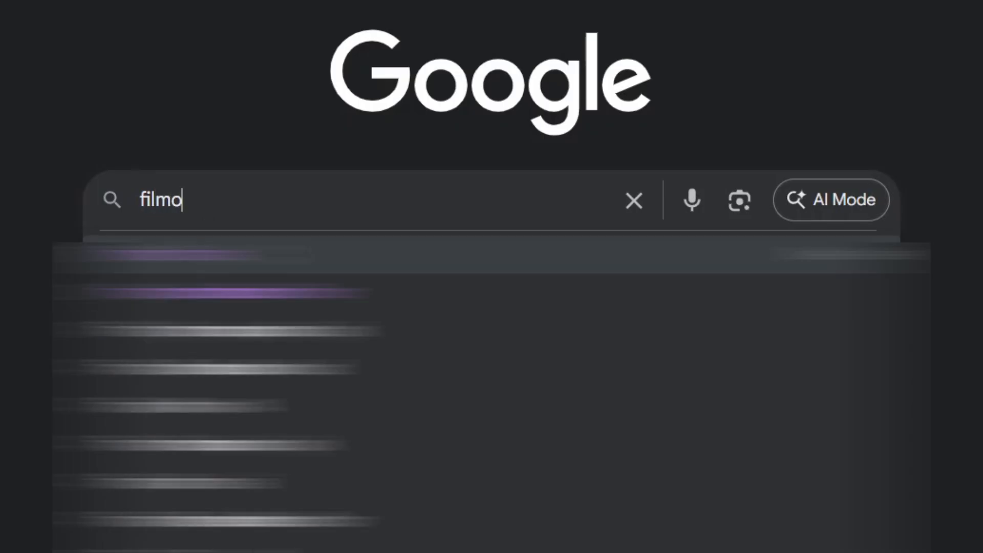
pyautogui.write('ra')
pyautogui.press('Return')
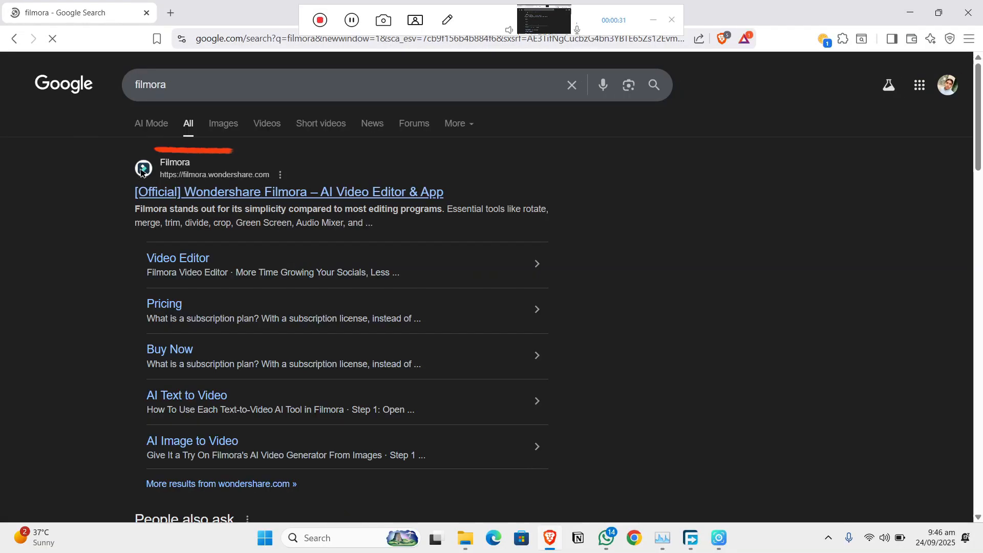
# Step: Open the official Wondershare Filmora site from the search results and go to its Buy Now page
pyautogui.click(209, 194)
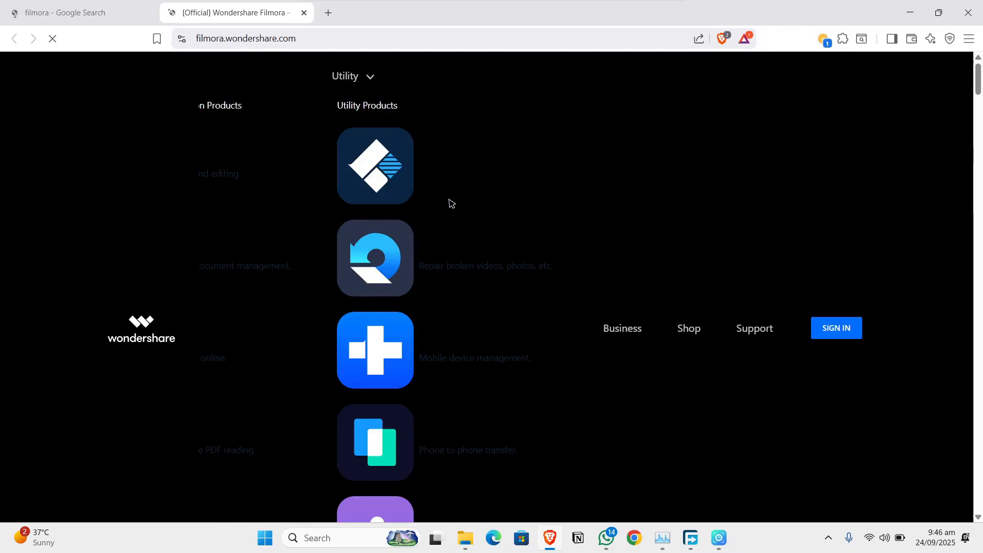
pyautogui.scroll(-10, 496, 200)
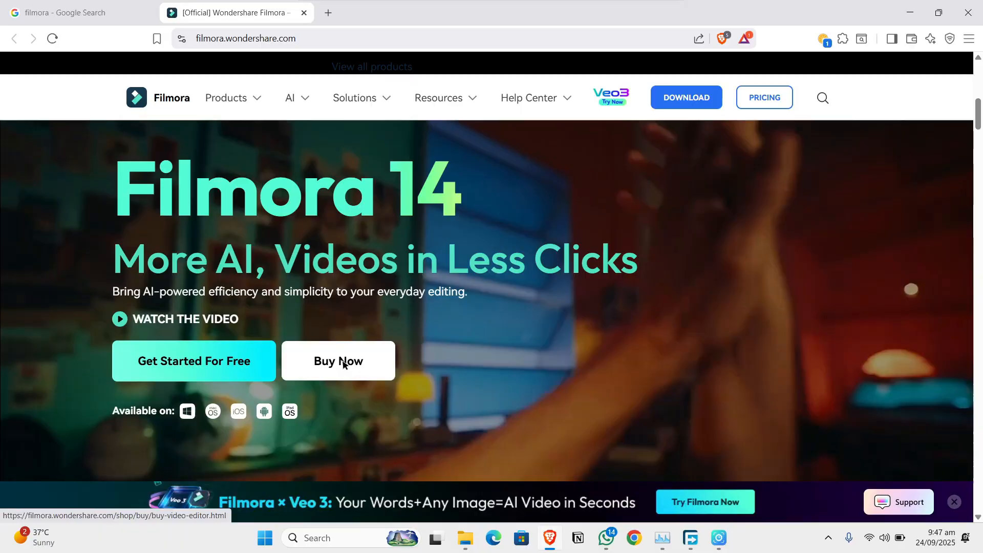
pyautogui.click(344, 365)
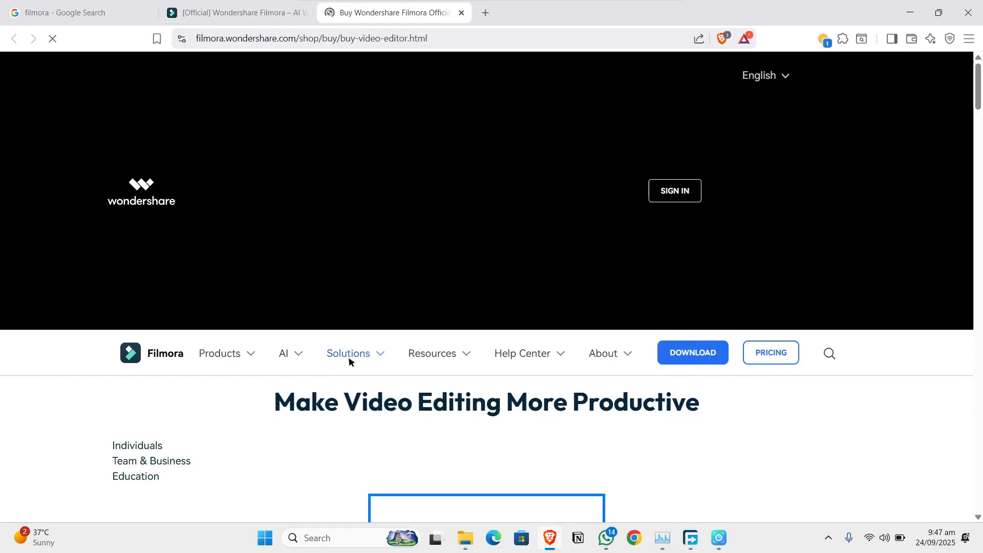
# Step: Find the plan cards on the Filmora purchase page and dismiss the site's notification request
pyautogui.moveTo(432, 351)
pyautogui.scroll(-3, 555, 320)
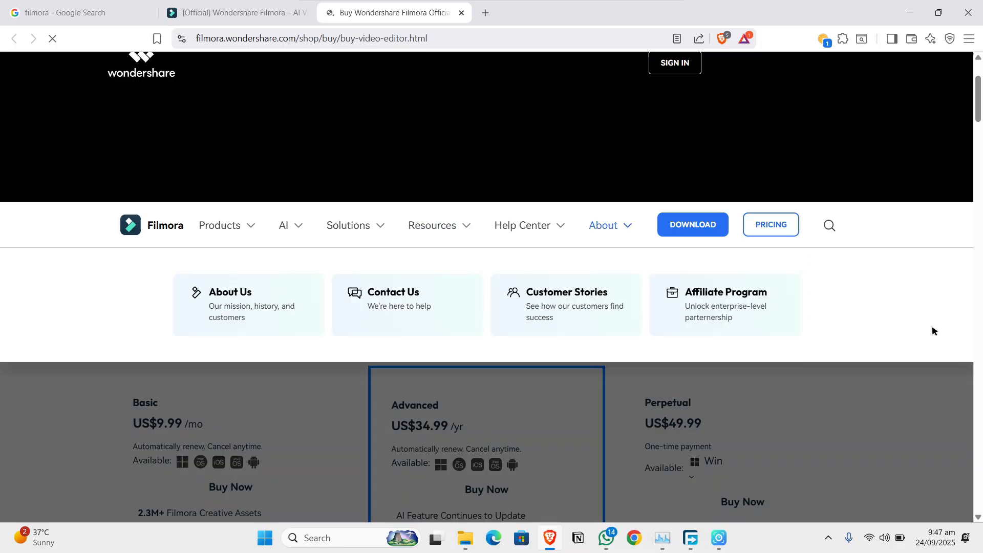
pyautogui.scroll(-7, 317, 307)
pyautogui.scroll(3, 318, 307)
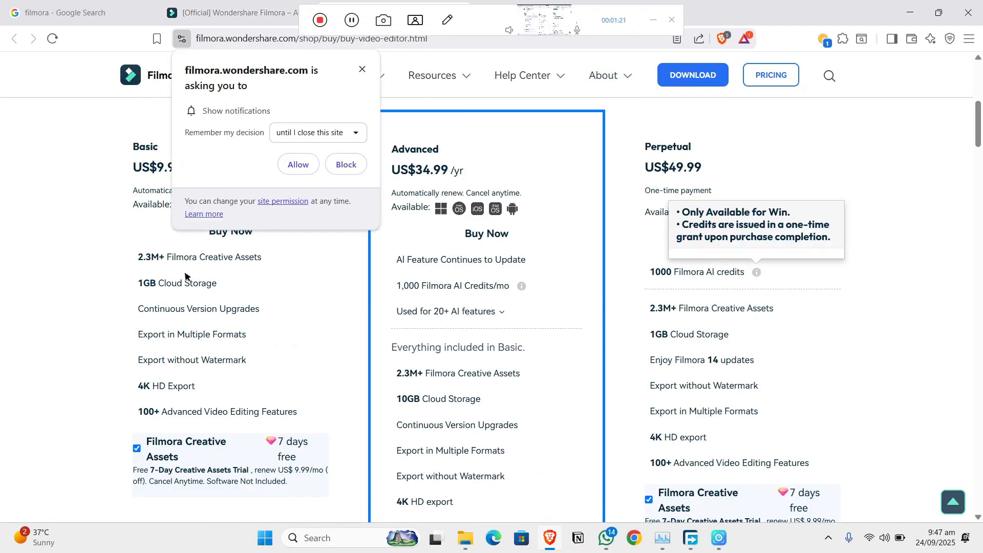
pyautogui.click(362, 69)
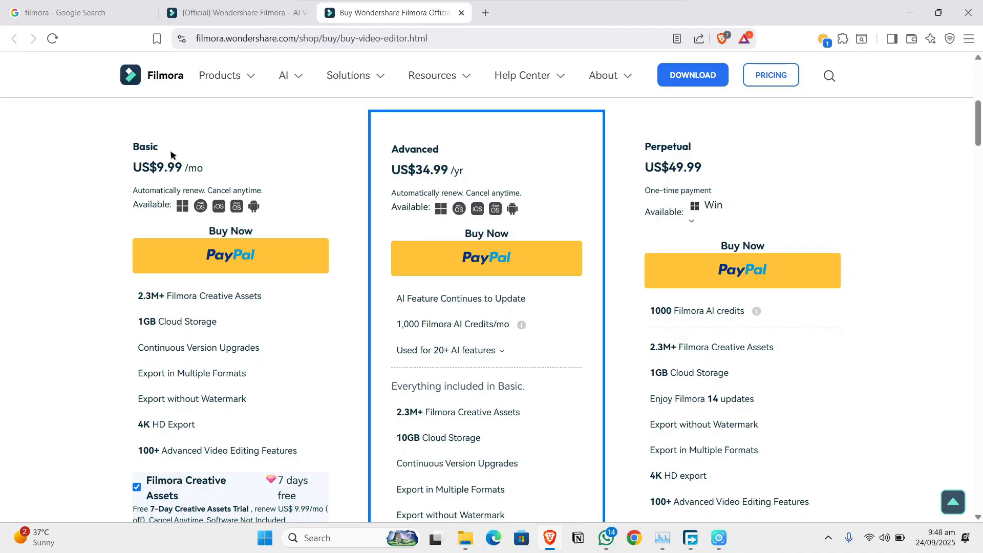
# Step: Compare the prices of the Basic, Advanced and Perpetual plans by highlighting each one
pyautogui.moveTo(160, 167); pyautogui.dragTo(188, 168)
pyautogui.moveTo(415, 172); pyautogui.dragTo(448, 171)
pyautogui.moveTo(666, 171); pyautogui.dragTo(697, 171)
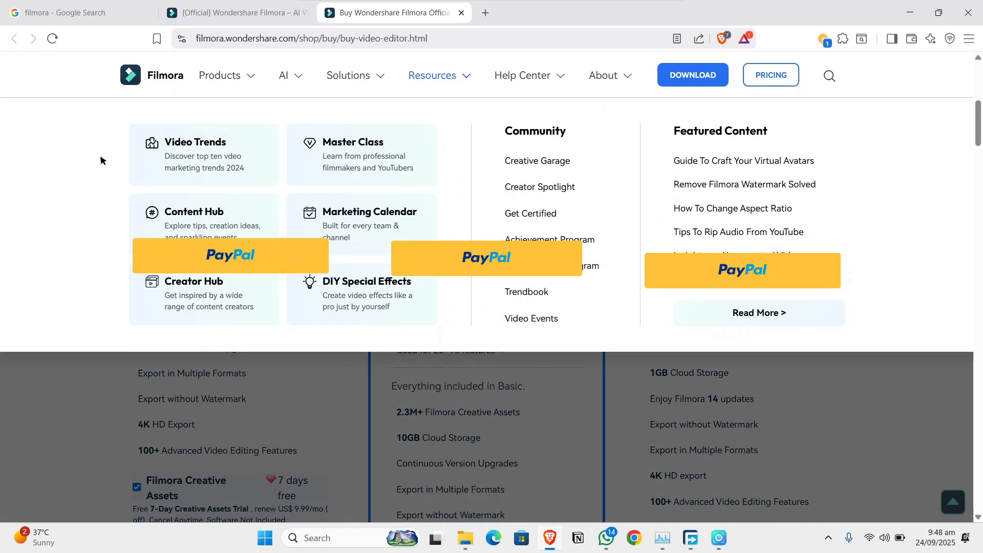
# Step: Read through the Basic plan's feature list line by line, from creative assets to advanced video editing features
pyautogui.scroll(-1, 142, 254)
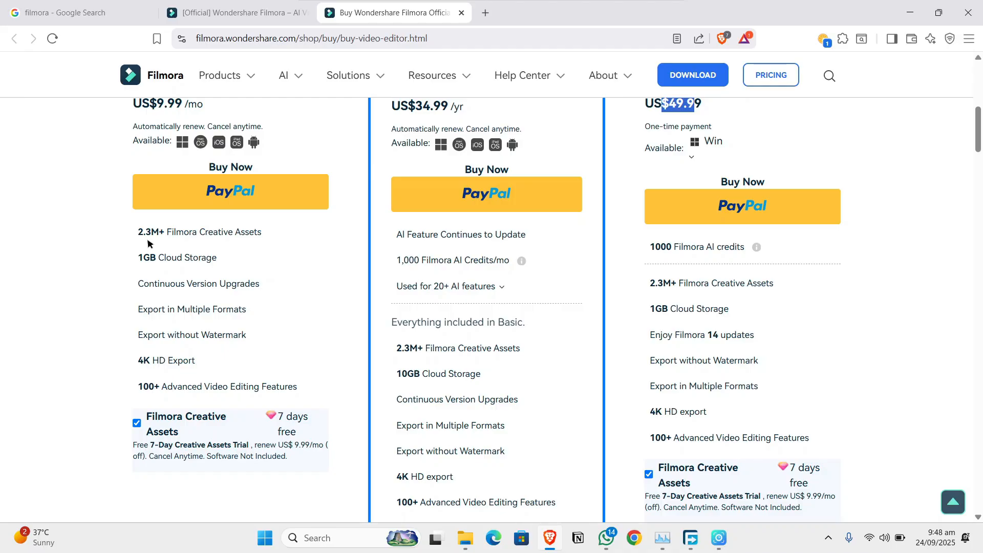
pyautogui.moveTo(136, 235); pyautogui.dragTo(264, 235)
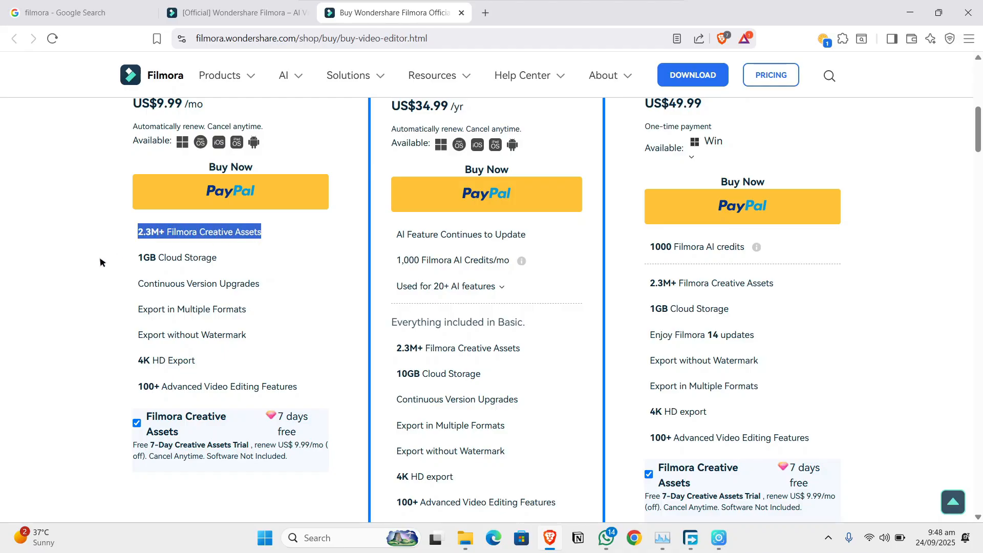
pyautogui.moveTo(116, 260); pyautogui.dragTo(222, 249)
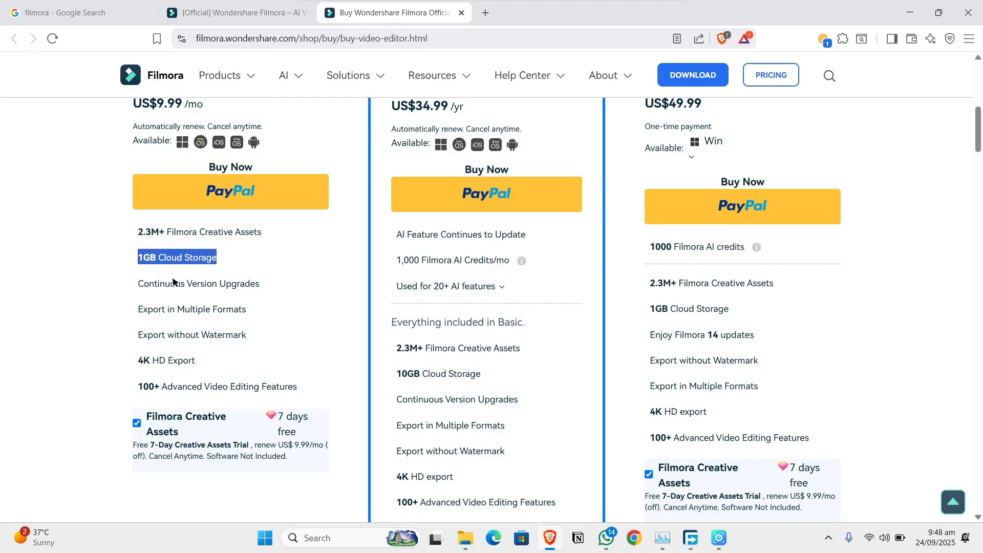
pyautogui.moveTo(146, 289); pyautogui.dragTo(255, 283)
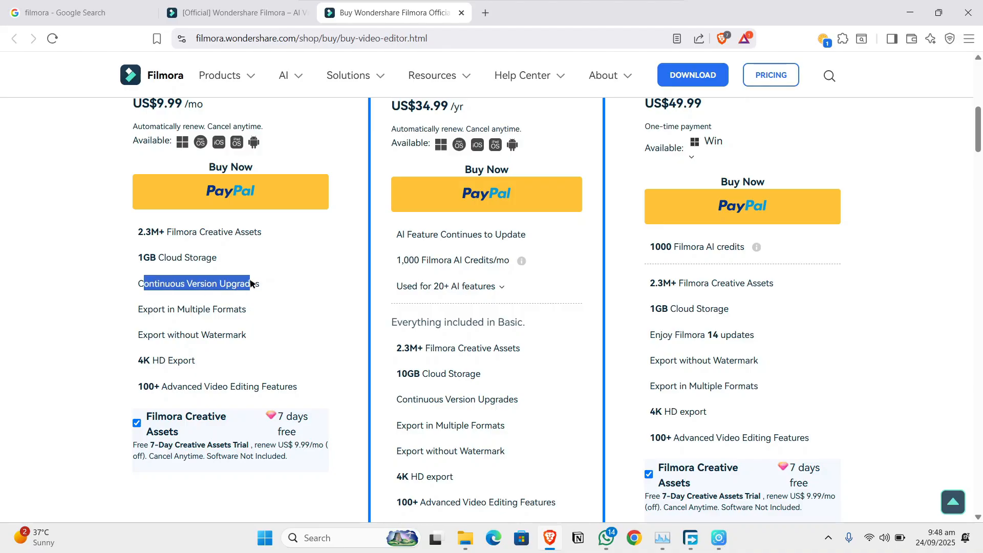
pyautogui.click(152, 311)
pyautogui.moveTo(152, 310); pyautogui.dragTo(229, 302)
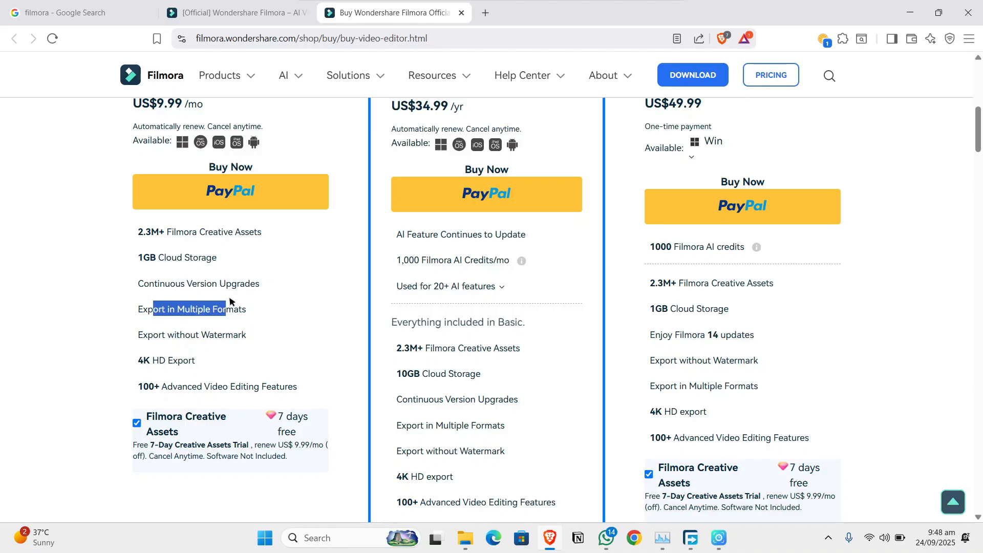
pyautogui.moveTo(159, 334); pyautogui.dragTo(302, 359)
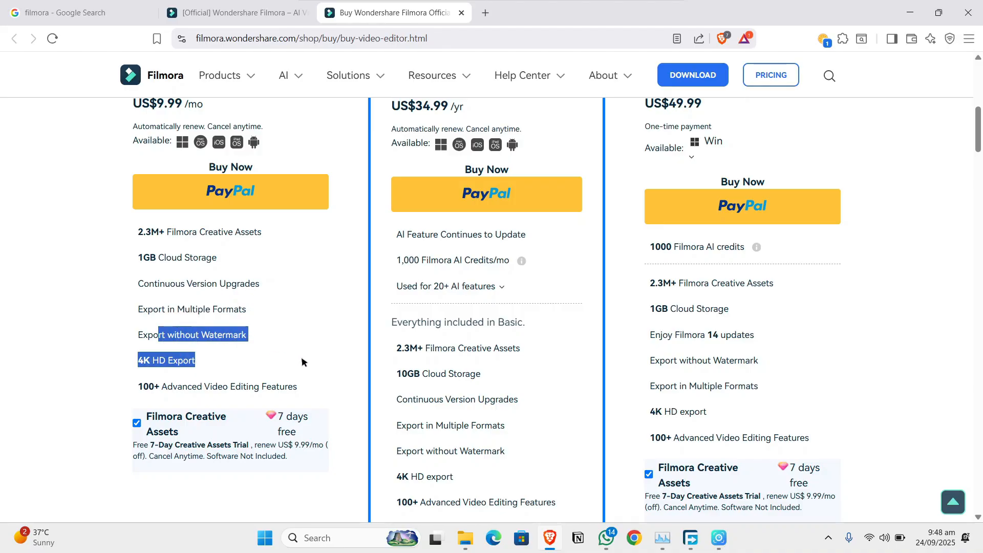
pyautogui.click(236, 376)
pyautogui.moveTo(182, 374); pyautogui.dragTo(213, 370)
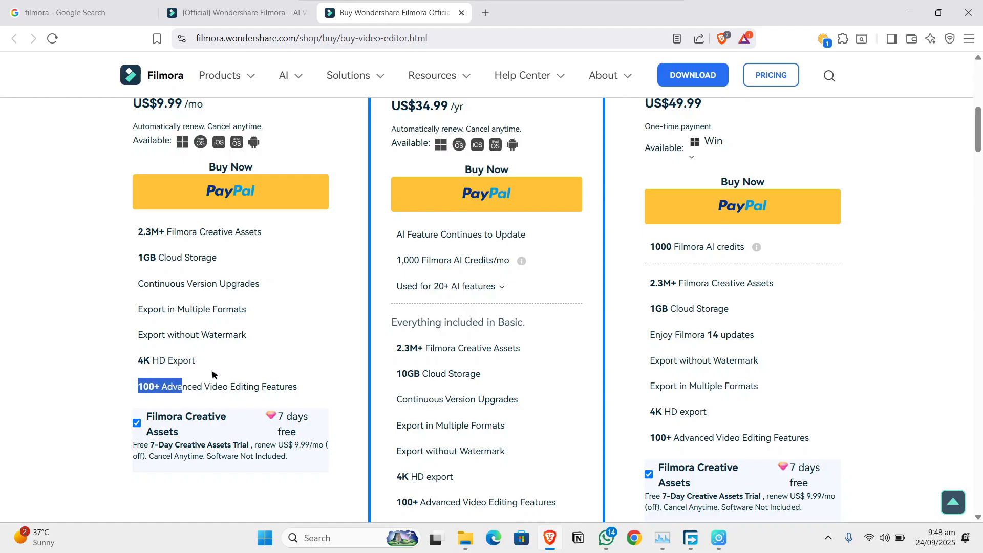
pyautogui.click(203, 385)
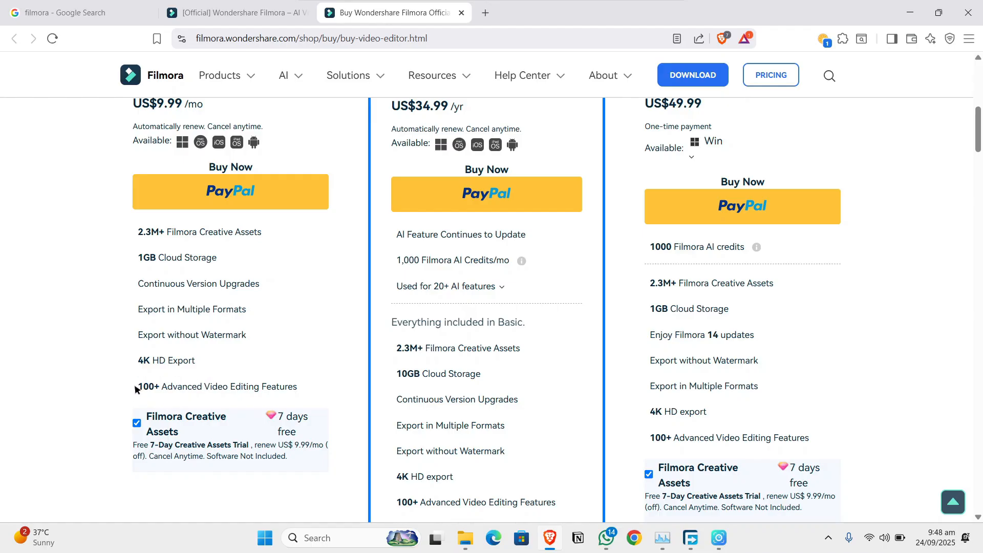
pyautogui.moveTo(135, 389); pyautogui.dragTo(319, 387)
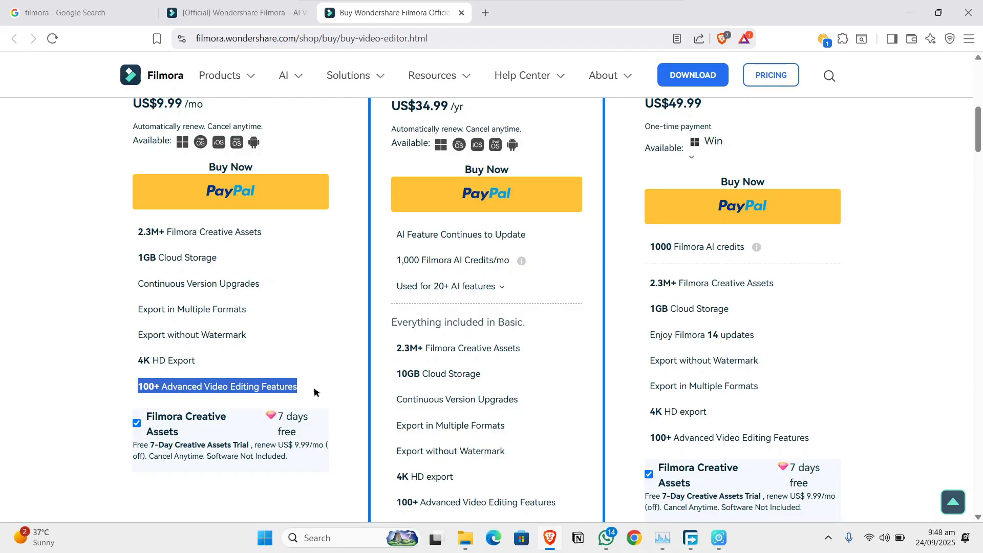
# Step: Examine the Filmora Creative Assets trial terms under the Basic plan and review that plan's card again
pyautogui.scroll(-4, 266, 405)
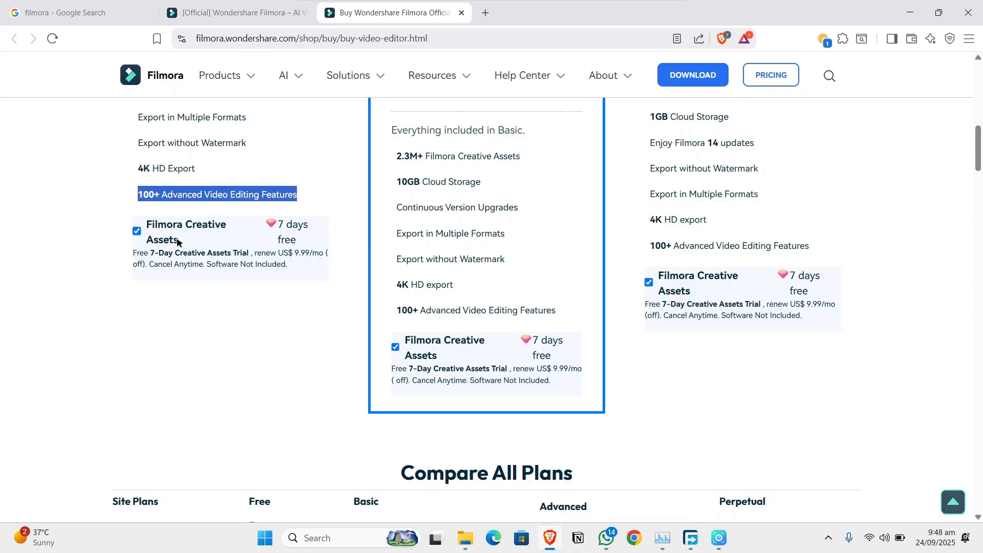
pyautogui.click(157, 233)
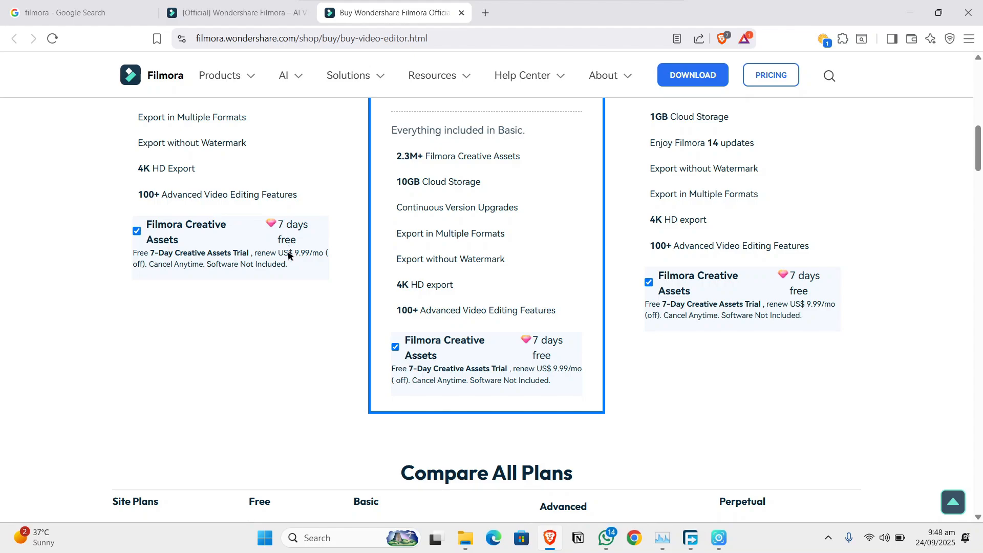
pyautogui.scroll(10, 98, 197)
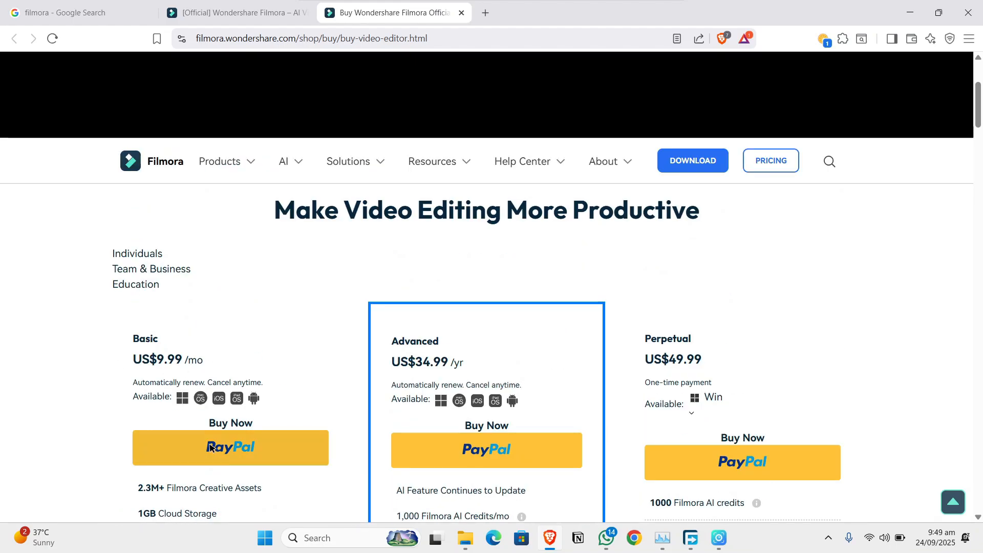
pyautogui.scroll(-3, 113, 293)
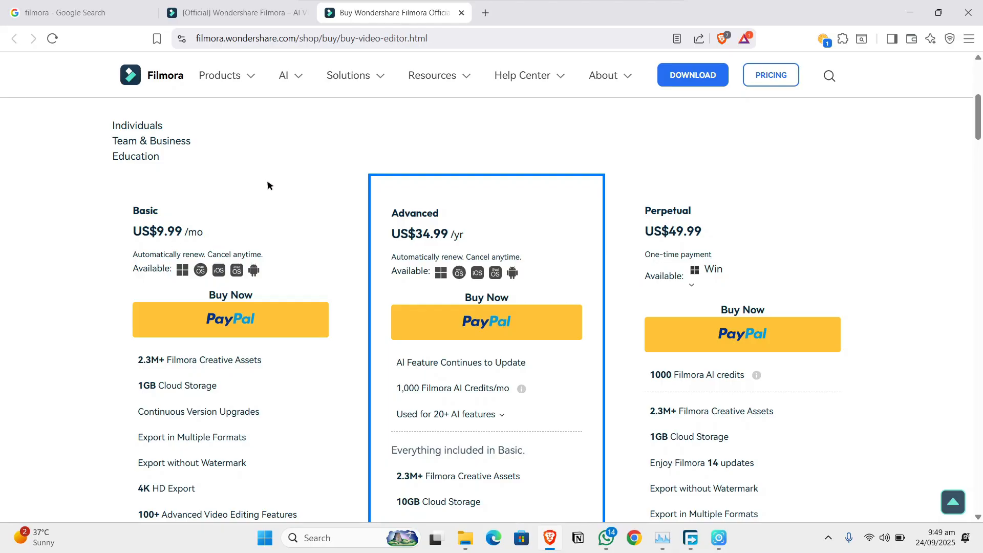
pyautogui.scroll(-5, 182, 187)
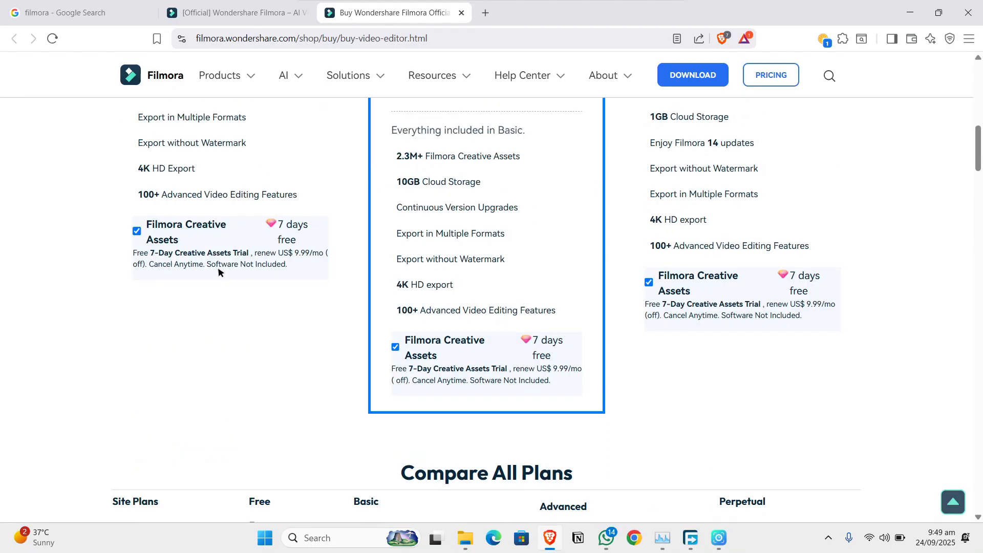
# Step: Review the Advanced plan's price and features, highlighting its Filmora Creative Assets trial offer
pyautogui.scroll(6, 161, 271)
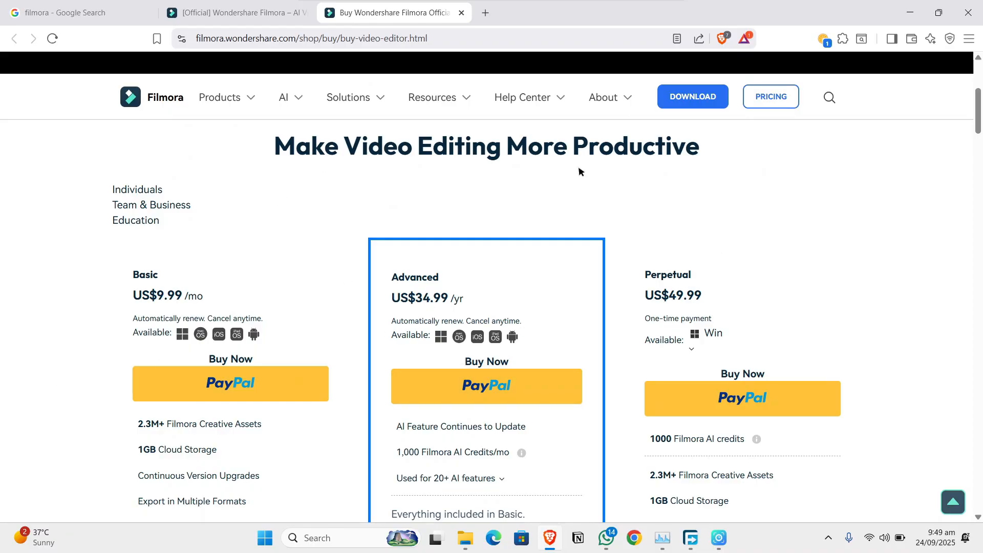
pyautogui.scroll(-1, 441, 325)
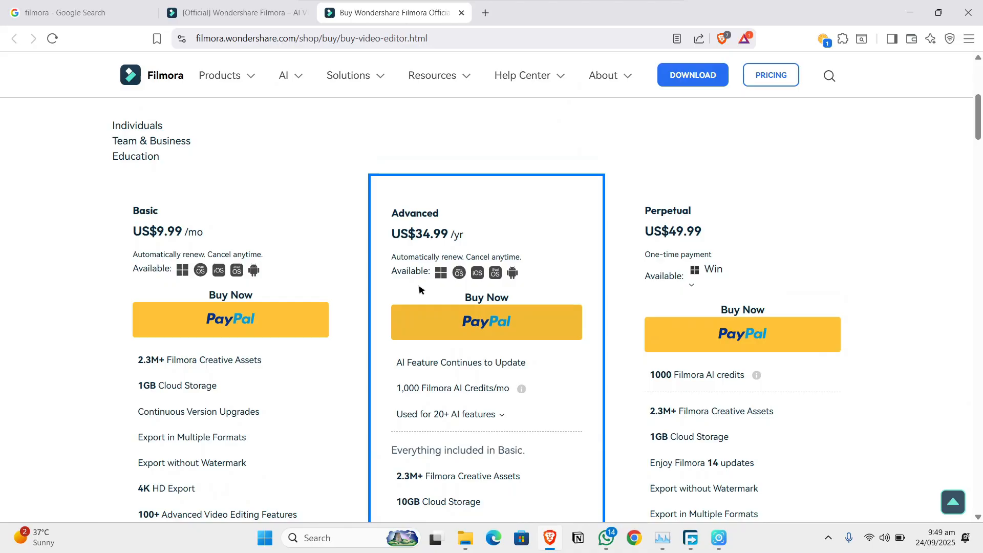
pyautogui.scroll(-5, 374, 330)
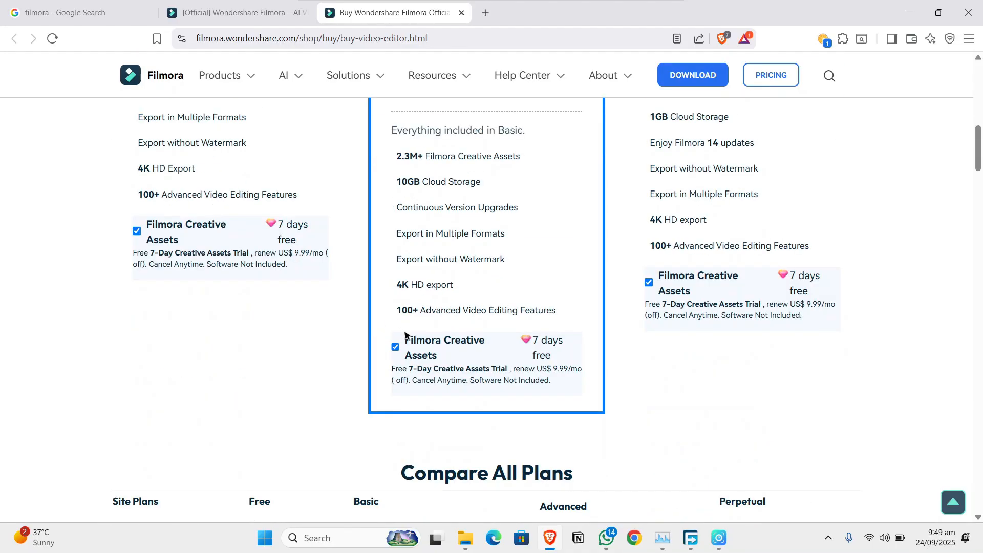
pyautogui.moveTo(415, 341); pyautogui.dragTo(474, 338)
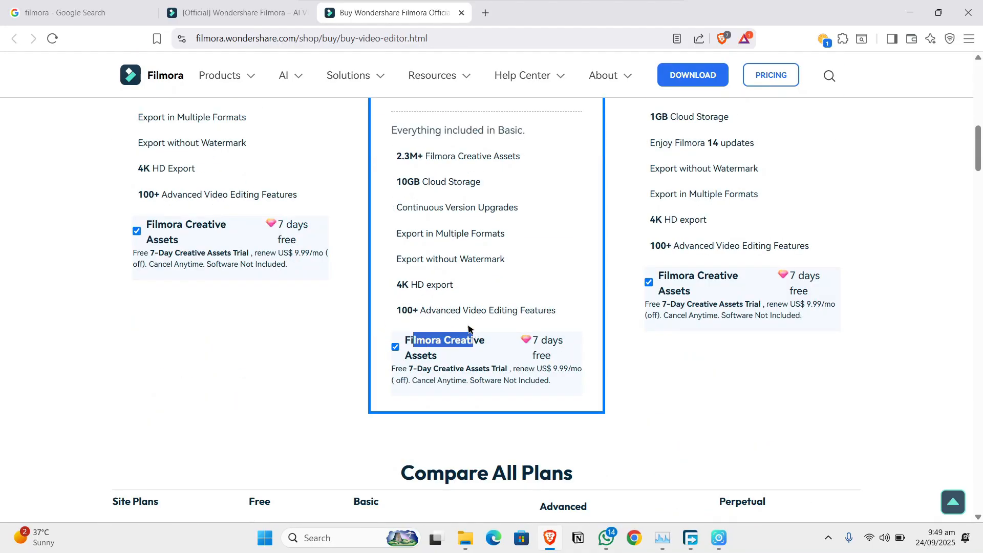
pyautogui.moveTo(518, 348)
# Step: Review the Perpetual plan's price, features and the note on its 7-day Creative Assets offer
pyautogui.scroll(5, 447, 333)
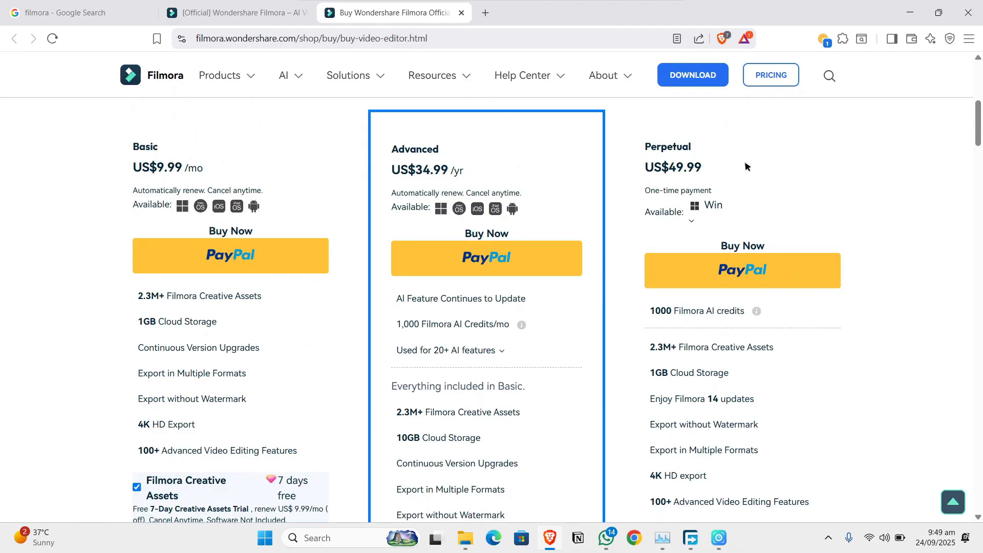
pyautogui.scroll(-3, 745, 324)
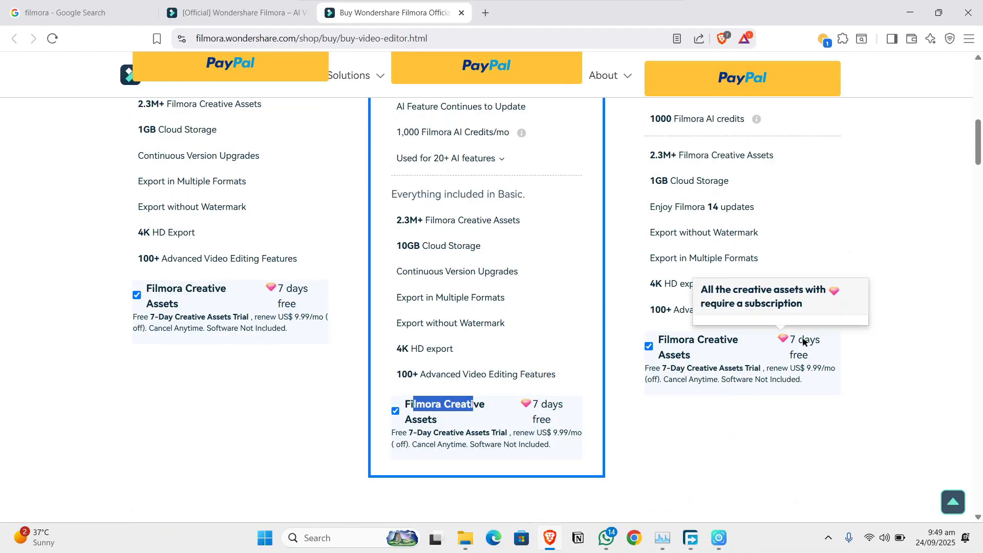
pyautogui.moveTo(778, 344)
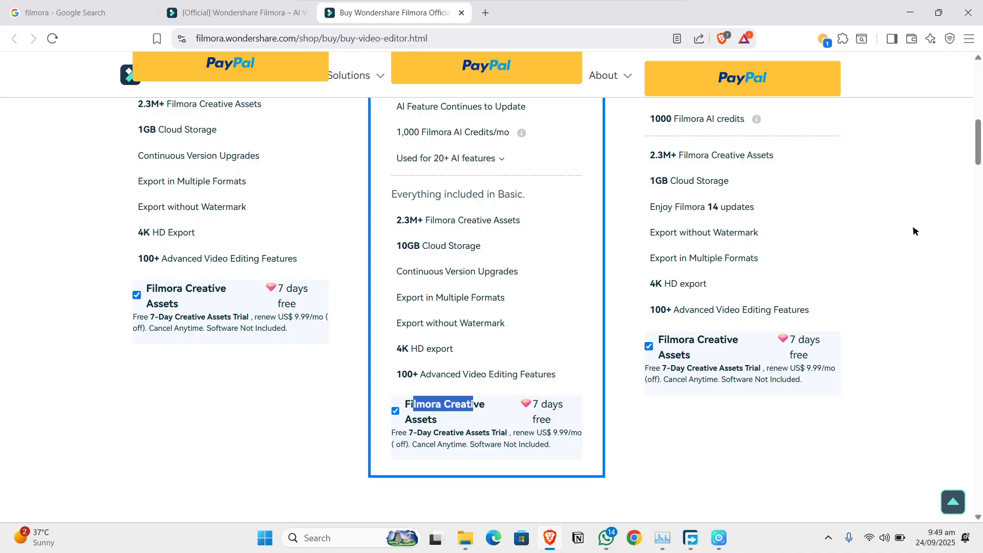
pyautogui.scroll(5, 734, 204)
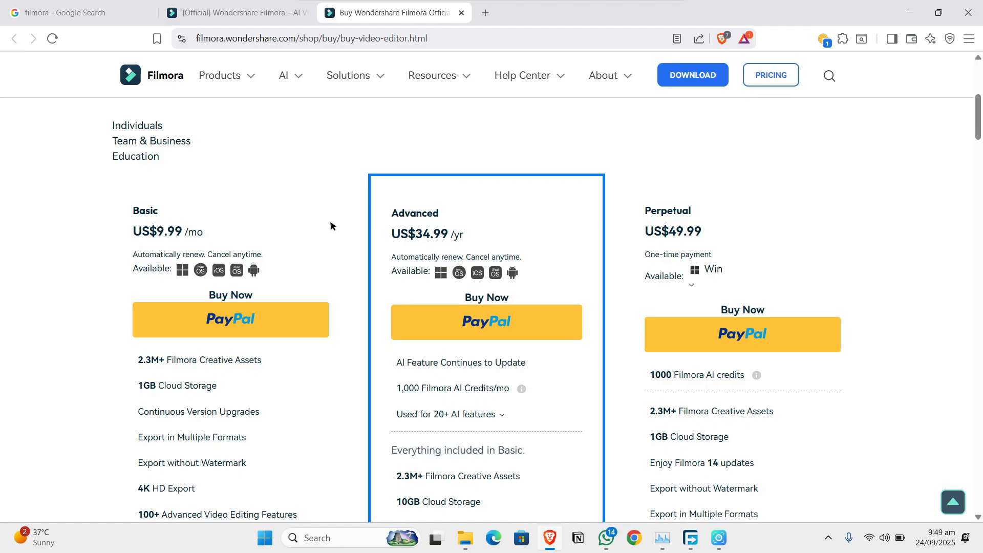
# Step: Compare the prices, platforms, features and Creative Assets trial offers of the Basic, Advanced and Perpetual plans side by side
pyautogui.scroll(-3, 447, 285)
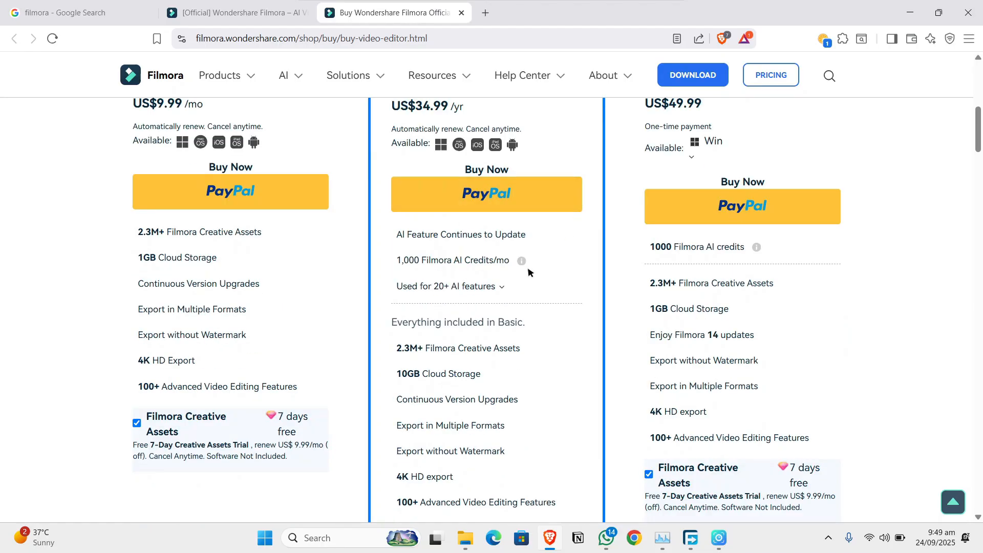
pyautogui.scroll(4, 430, 231)
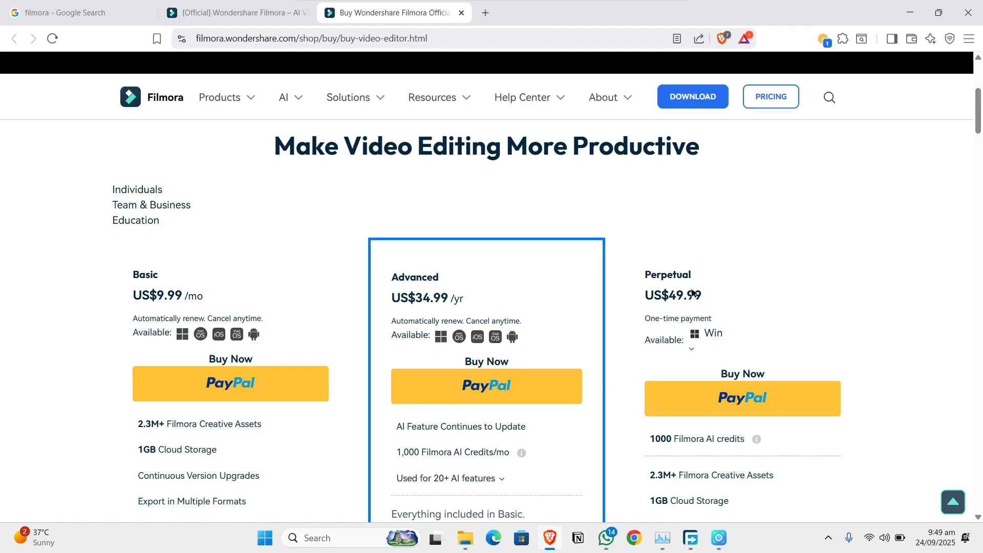
pyautogui.scroll(-6, 748, 328)
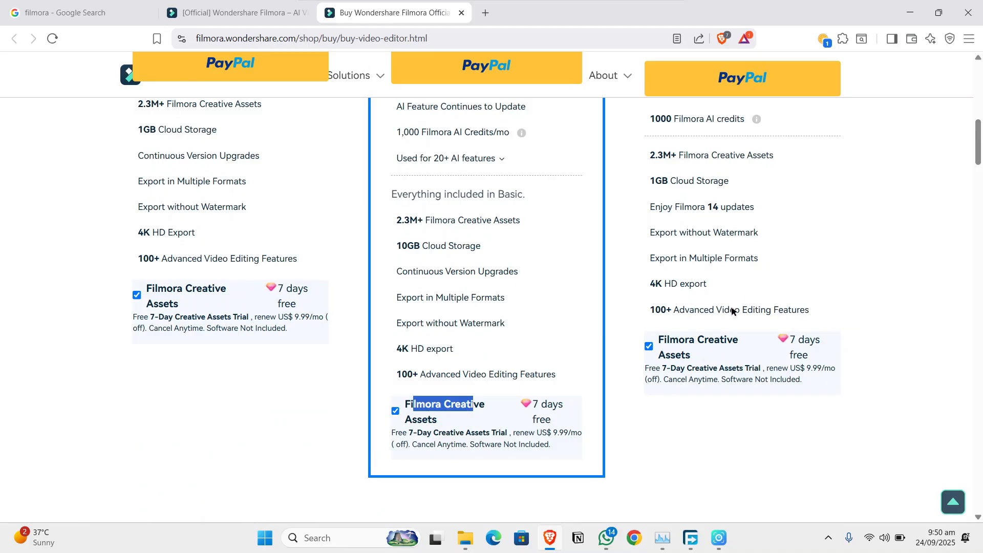
pyautogui.scroll(5, 732, 312)
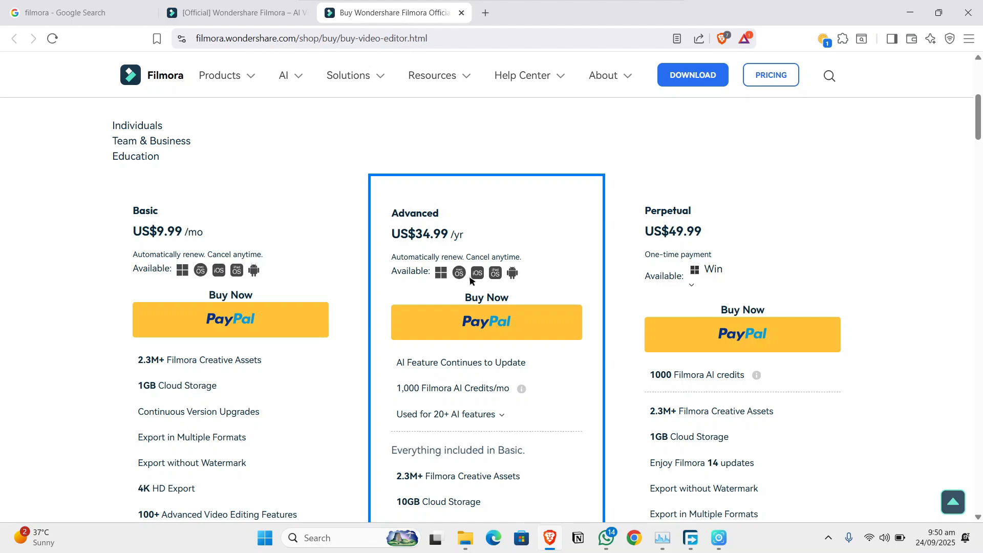
pyautogui.scroll(-2, 576, 489)
pyautogui.scroll(2, 710, 173)
pyautogui.scroll(-10, 645, 261)
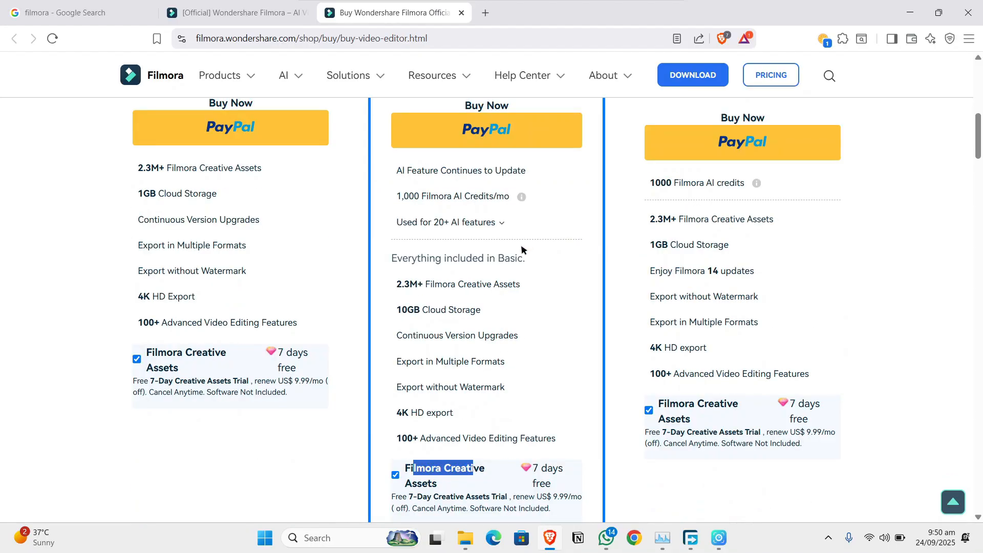
pyautogui.scroll(15, 248, 283)
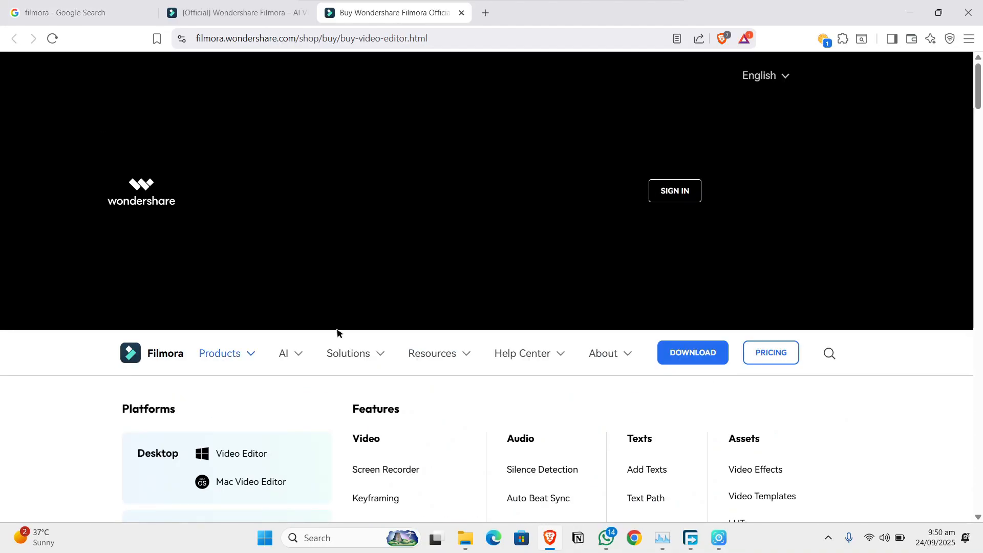
# Step: Open the checkout page for the Basic monthly plan and view its order summary
pyautogui.moveTo(262, 349)
pyautogui.moveTo(237, 361)
pyautogui.scroll(-10, 237, 361)
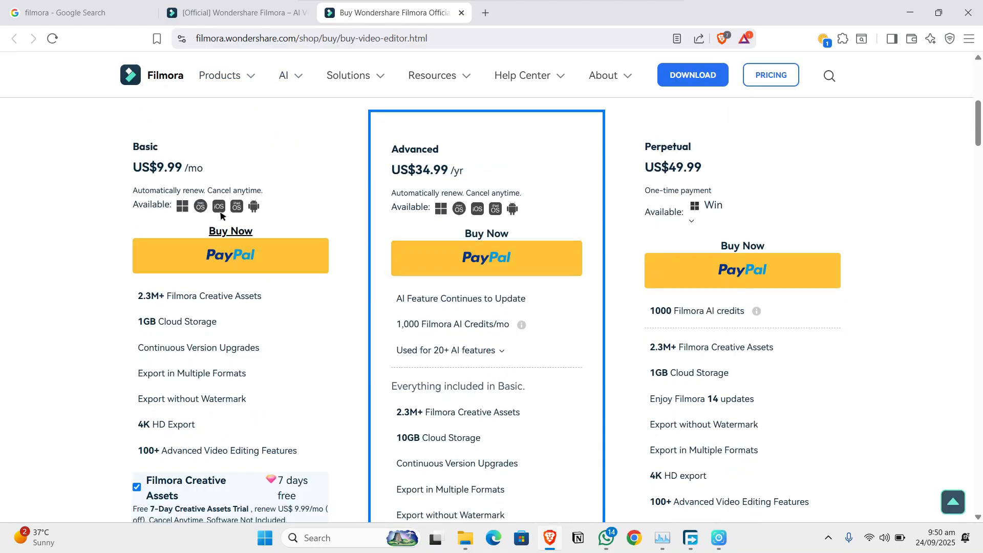
pyautogui.click(245, 226)
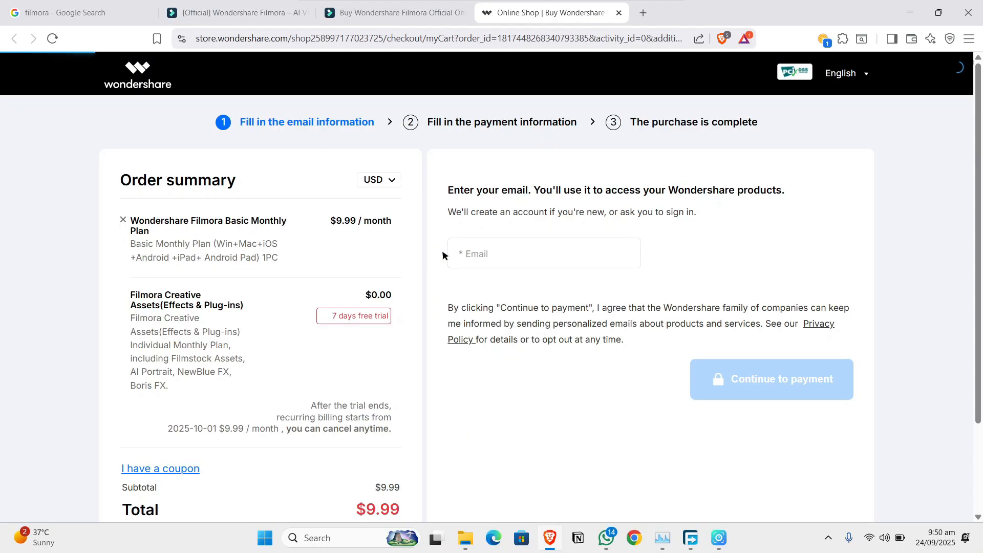
pyautogui.scroll(-1, 353, 261)
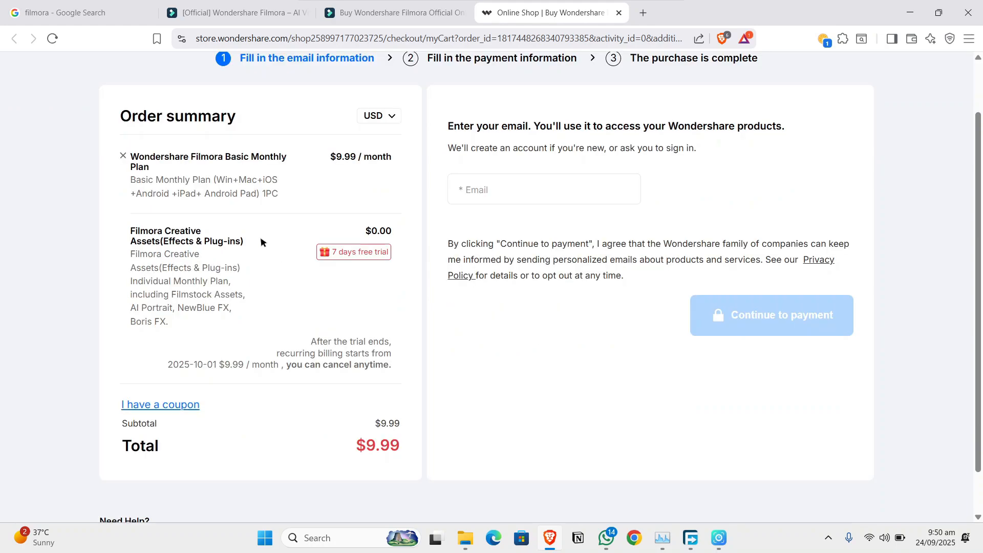
# Step: Look through the currencies offered for the order and close the list without choosing another one
pyautogui.click(389, 116)
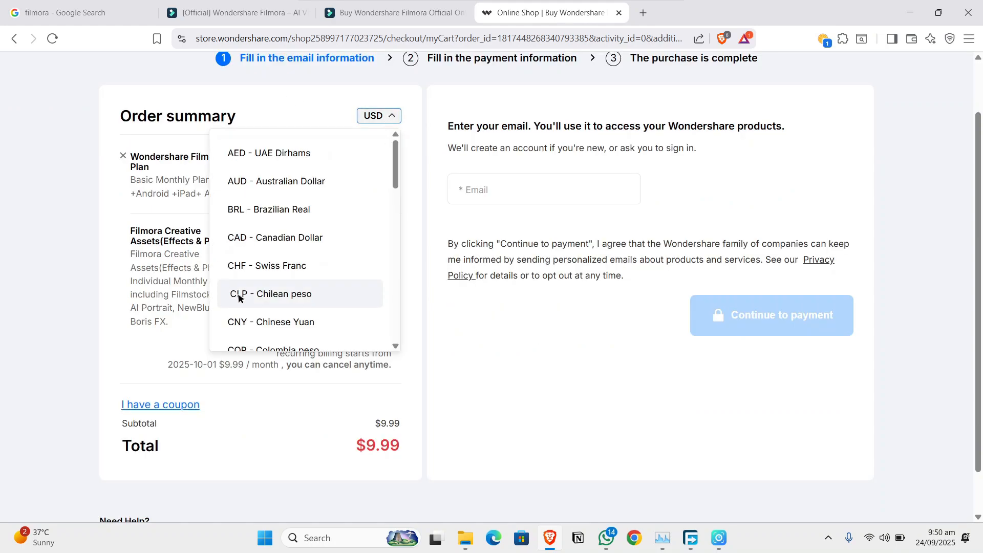
pyautogui.scroll(-12, 246, 286)
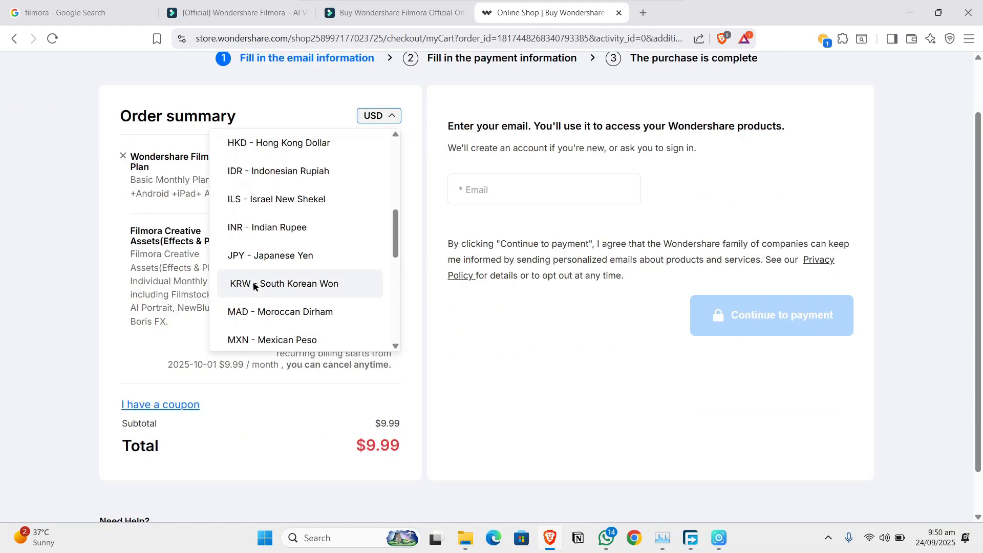
pyautogui.click(17, 273)
# Step: Highlight the Basic plan's monthly price, the Creative Assets trial charge and the total in the order summary
pyautogui.moveTo(327, 156); pyautogui.dragTo(408, 147)
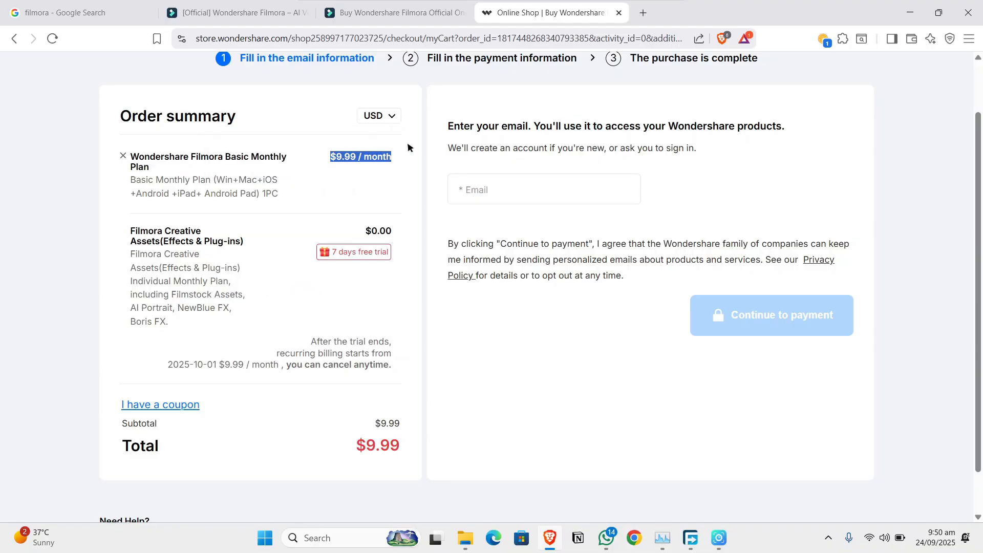
pyautogui.click(347, 215)
pyautogui.moveTo(365, 232); pyautogui.dragTo(405, 225)
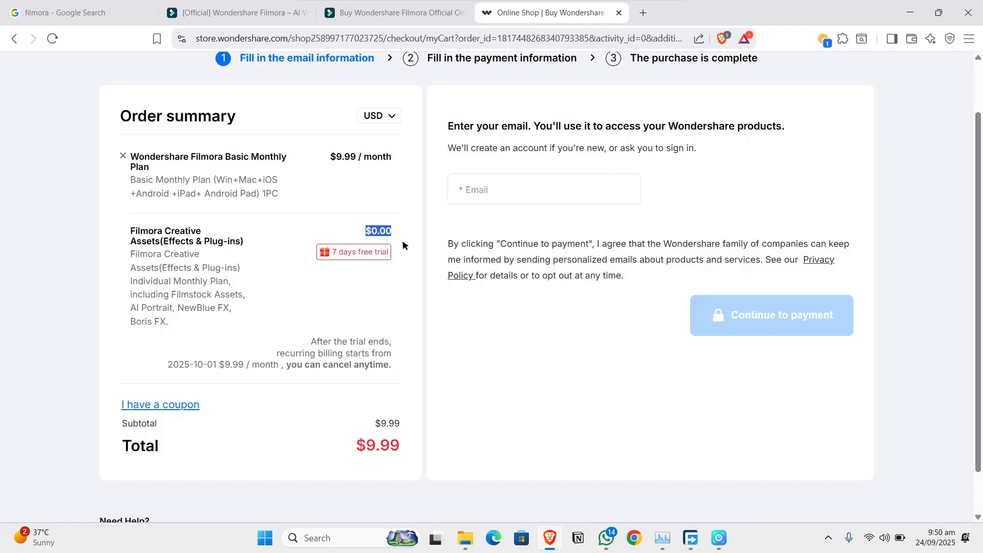
pyautogui.moveTo(357, 458); pyautogui.dragTo(281, 450)
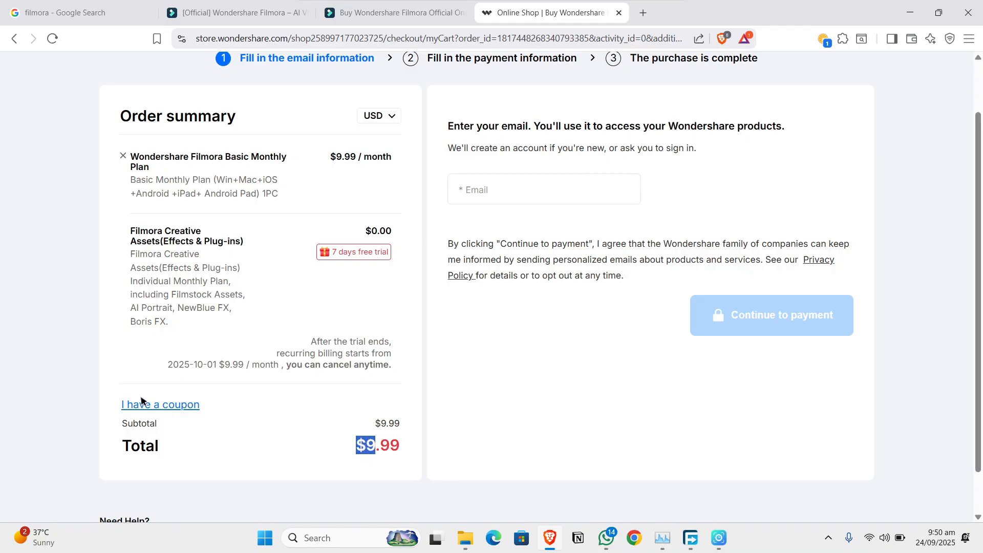
# Step: Reveal the coupon code field in the order summary, review the checkout page, and close it without entering anything
pyautogui.click(169, 404)
pyautogui.click(295, 434)
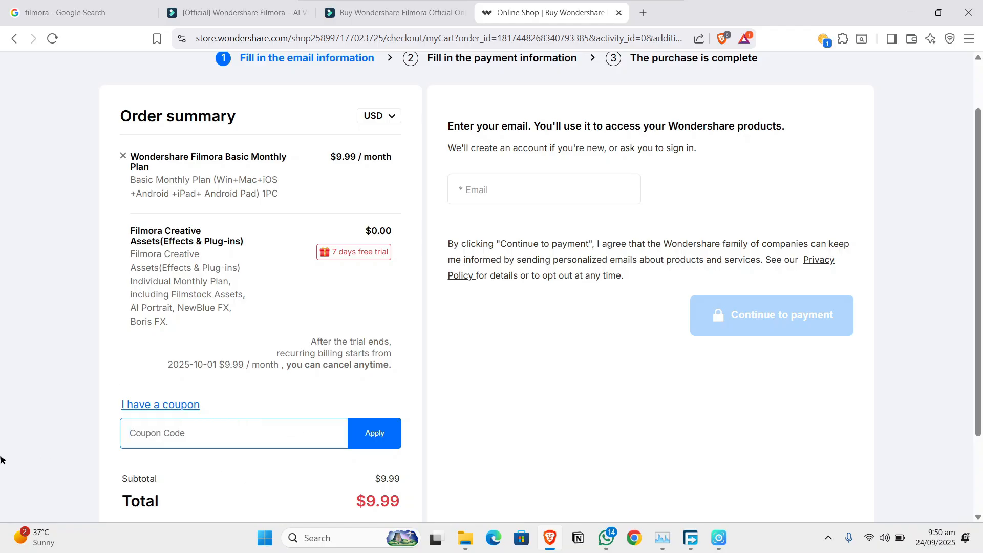
pyautogui.scroll(-1, 237, 443)
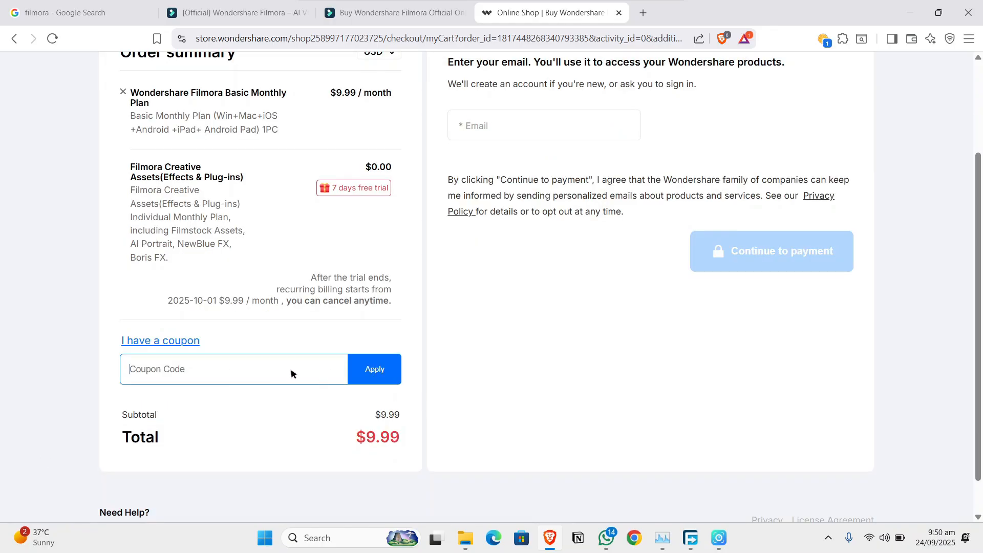
pyautogui.scroll(2, 412, 405)
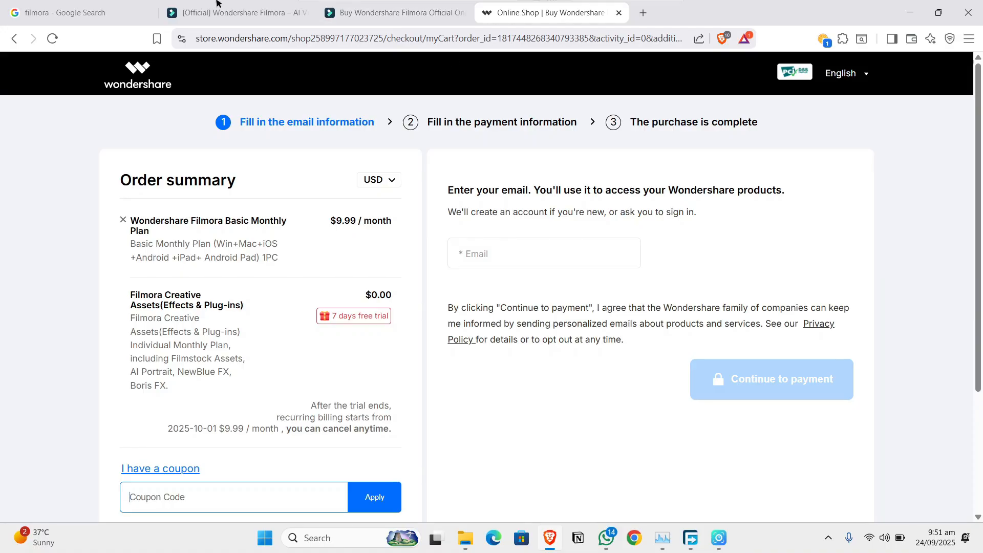
pyautogui.hotkey('ctrl', 'w')
# Step: Open the Filmora Video Editor page for Windows desktop and start the free download
pyautogui.moveTo(222, 300)
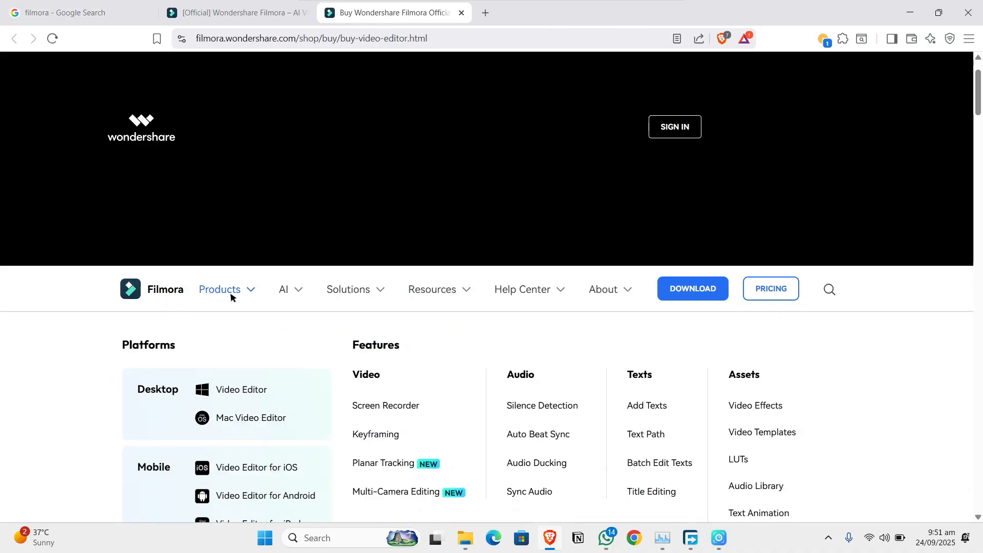
pyautogui.scroll(-1, 240, 301)
pyautogui.click(242, 325)
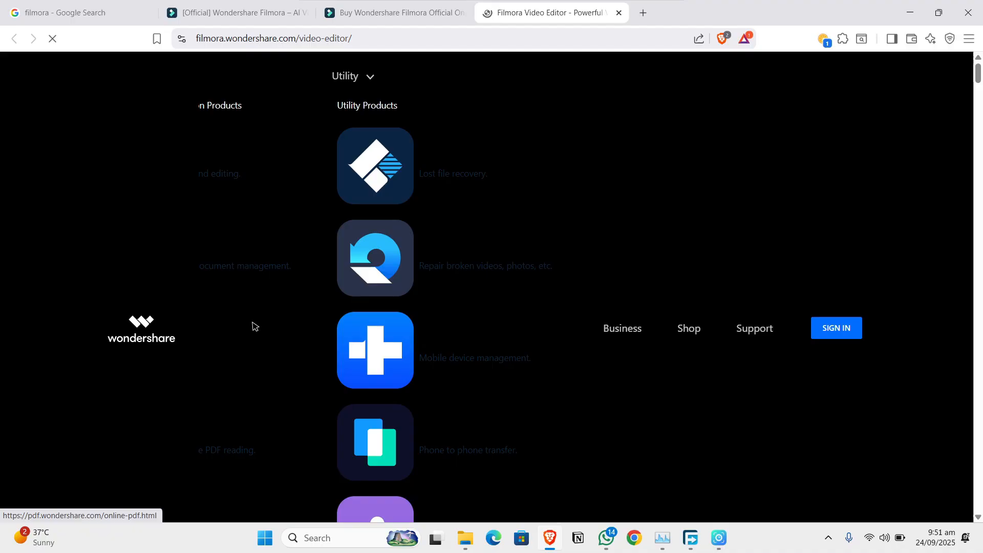
pyautogui.scroll(-7, 631, 297)
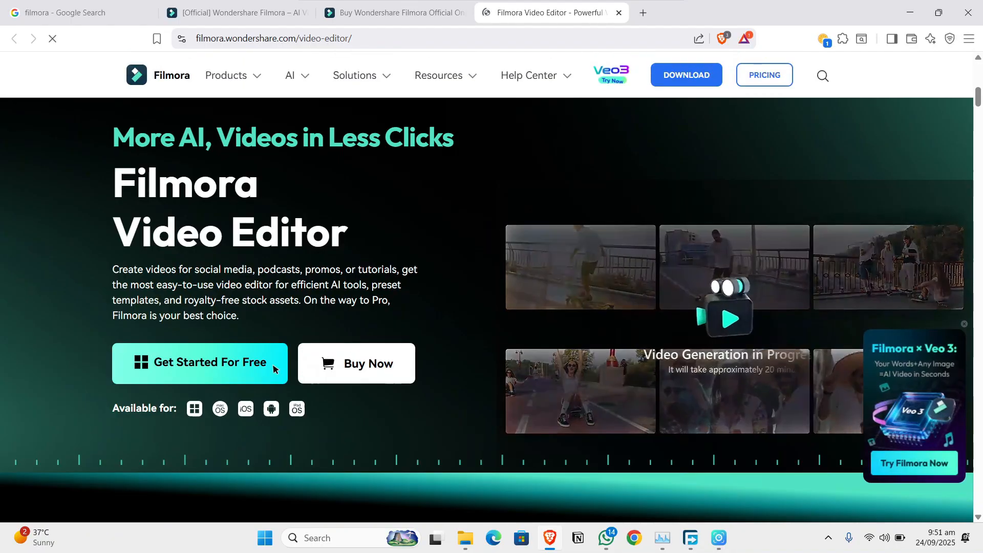
pyautogui.click(234, 374)
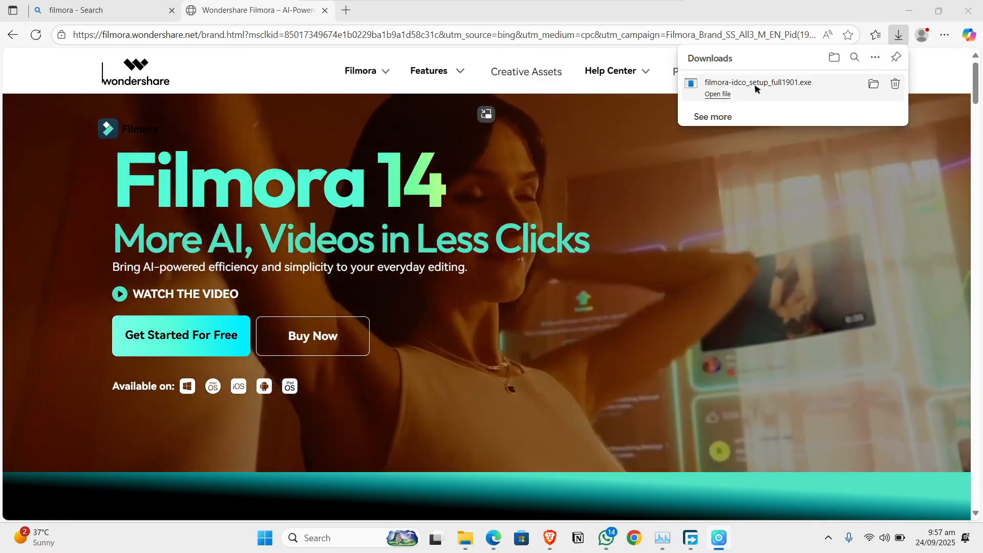
# Step: Run the downloaded filmora-idco_setup_full1901.exe, install Filmora, and close the installer window
pyautogui.click(754, 85)
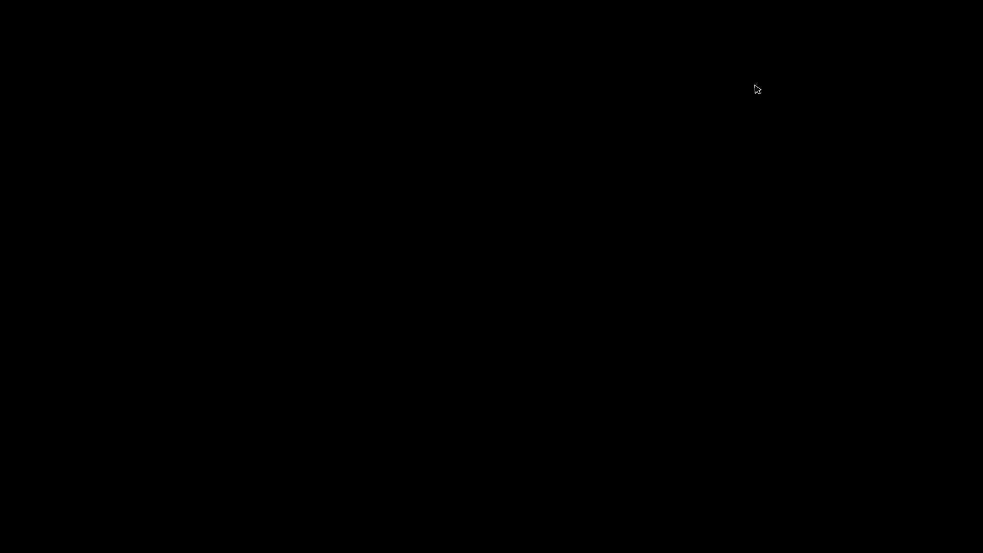
pyautogui.click(450, 370)
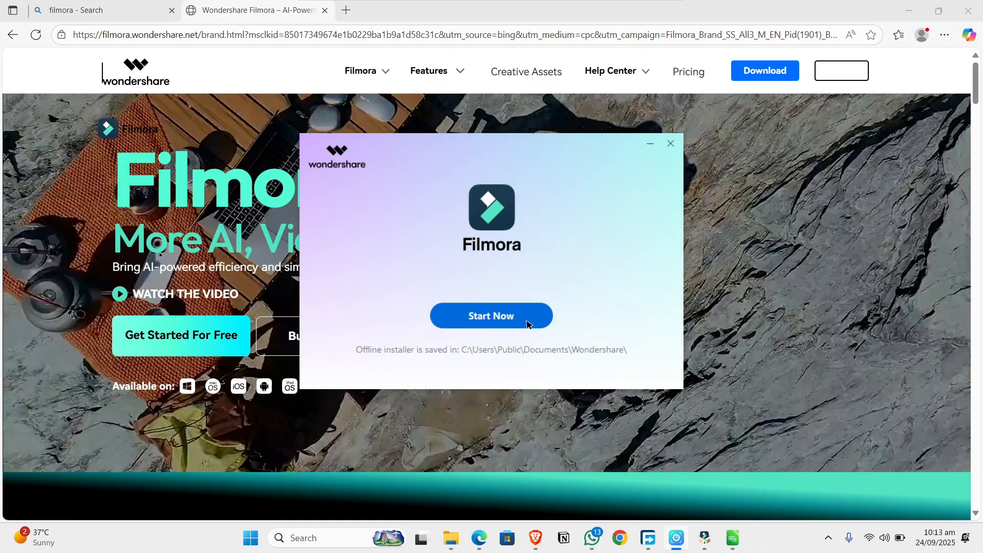
pyautogui.click(670, 143)
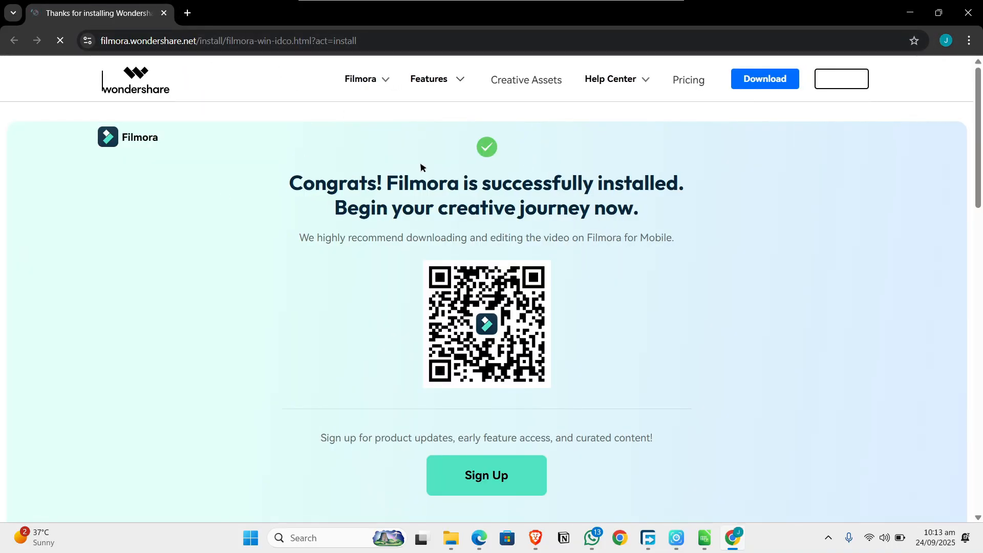
# Step: Highlight the installation message on the thank-you page and close both browser windows to return to the desktop
pyautogui.moveTo(274, 180); pyautogui.dragTo(674, 204)
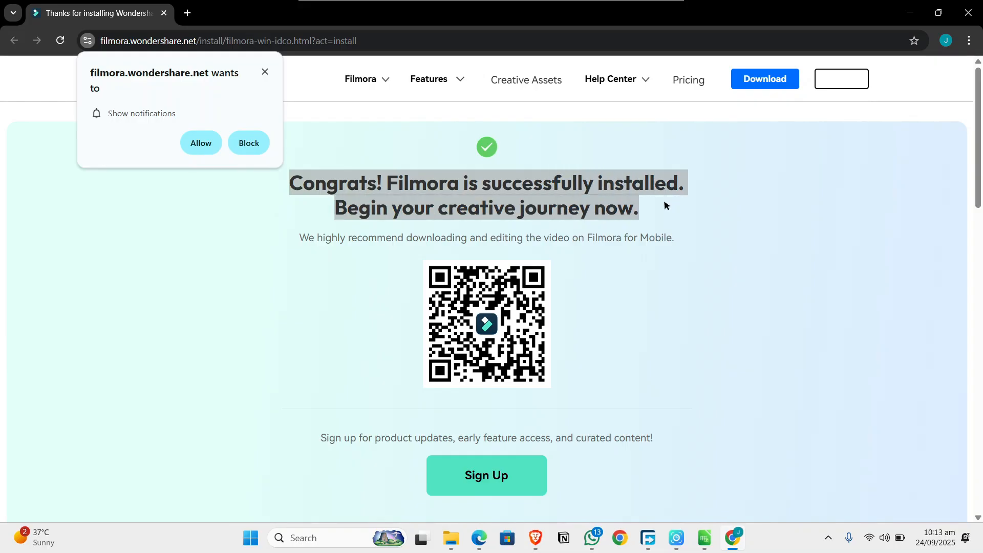
pyautogui.click(979, 4)
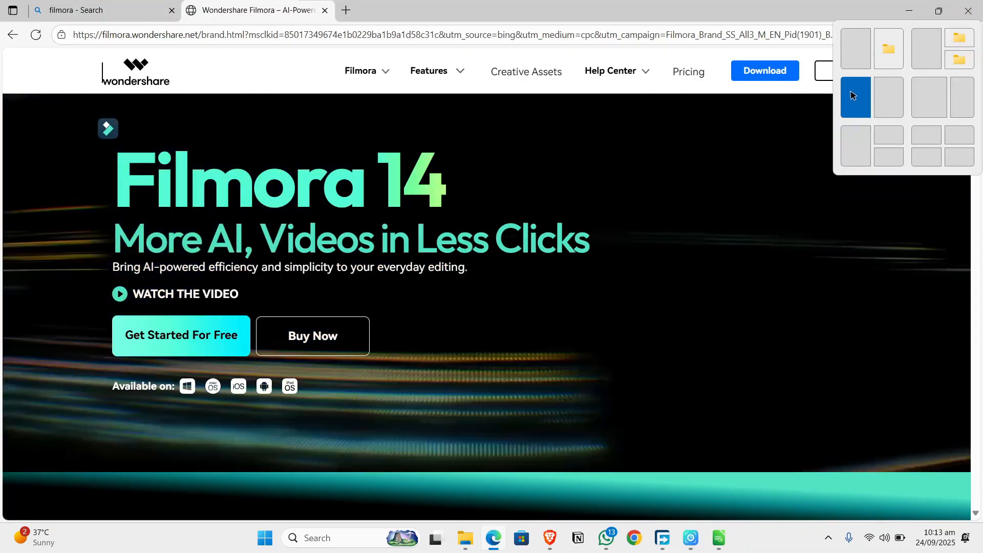
pyautogui.click(970, 6)
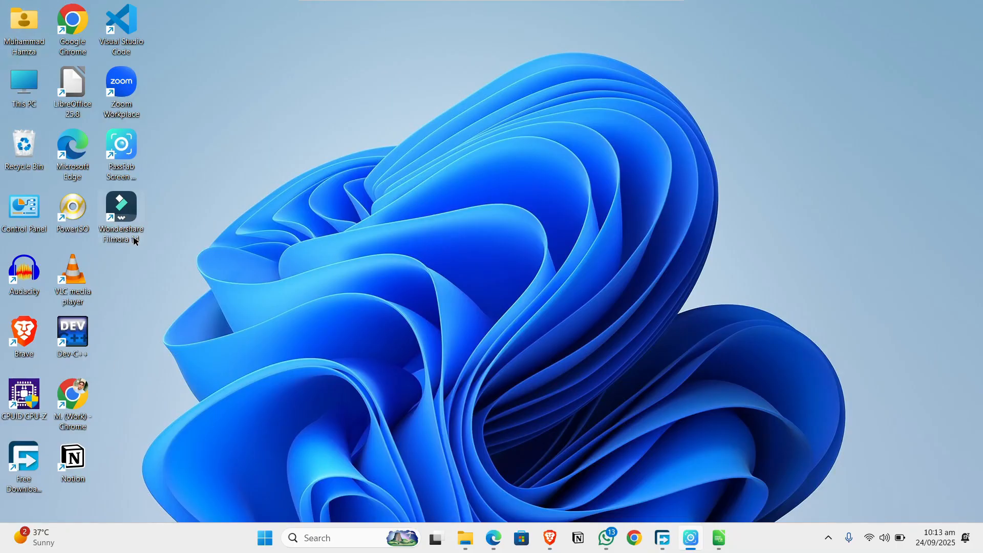
# Step: Launch Wondershare Filmora 14 from the desktop and start past its welcome screen
pyautogui.doubleClick(122, 208)
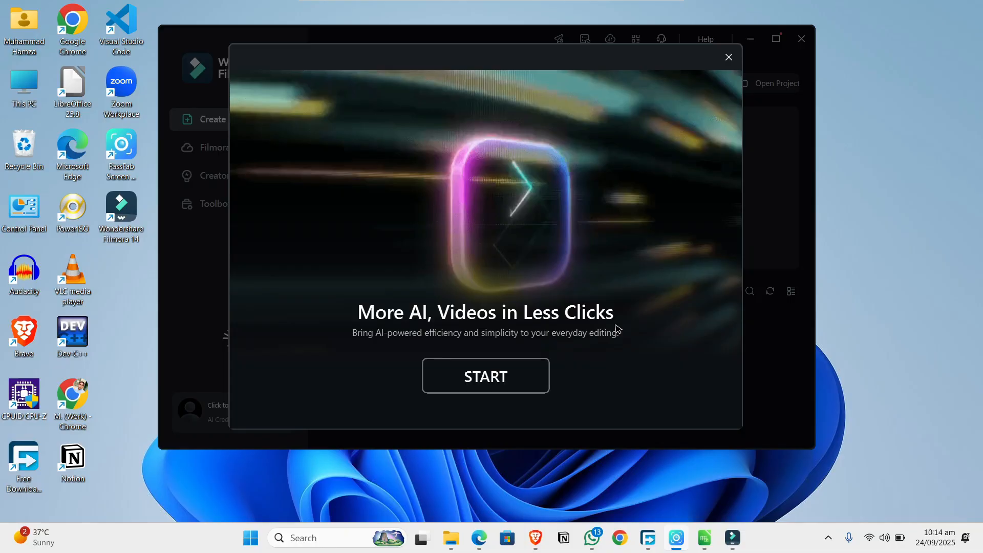
pyautogui.click(485, 376)
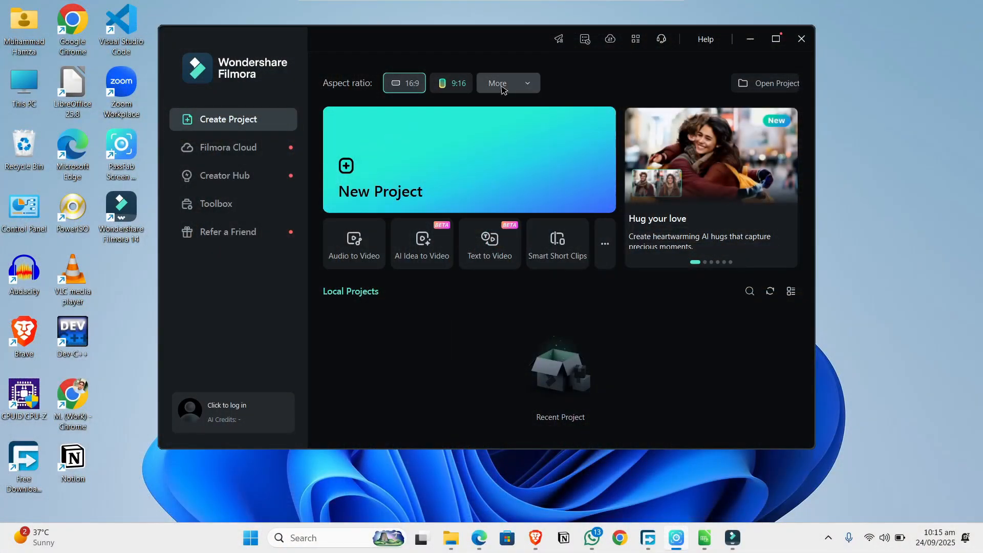
# Step: Review the additional aspect ratio options for new projects and the alternative display layouts of the Local Projects list
pyautogui.click(501, 90)
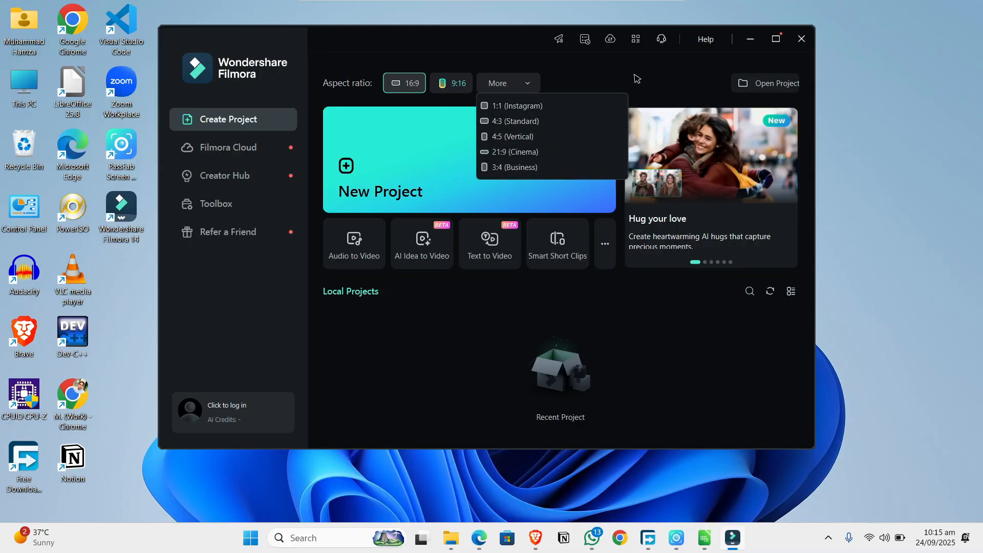
pyautogui.click(621, 65)
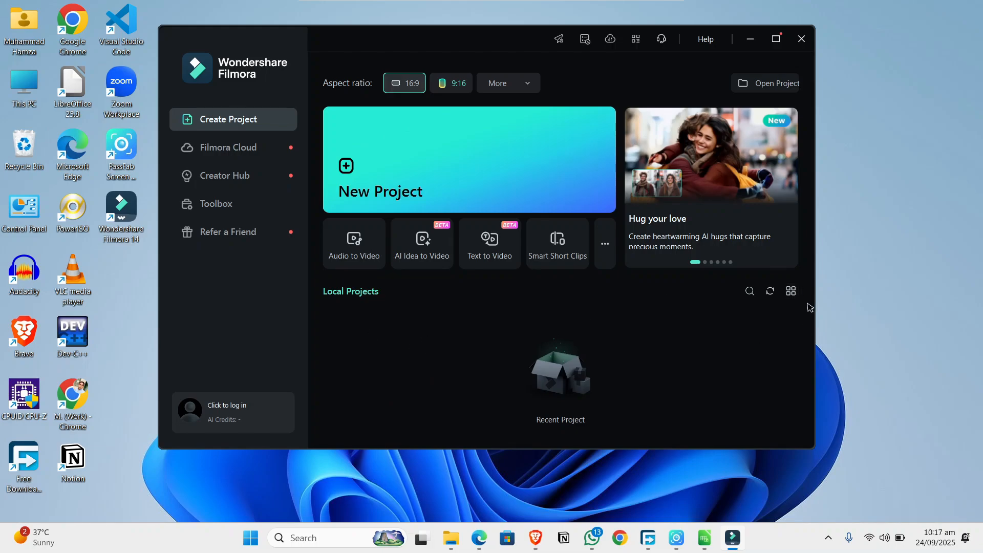
pyautogui.click(791, 295)
pyautogui.click(792, 295)
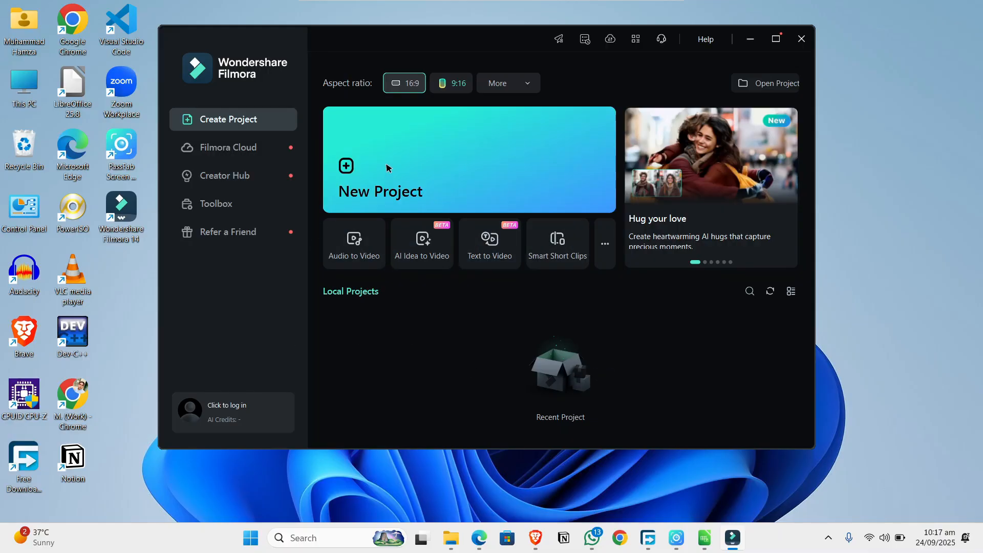
# Step: Create a new 16:9 project, open the media import dialog, and cancel it without importing any files
pyautogui.click(402, 170)
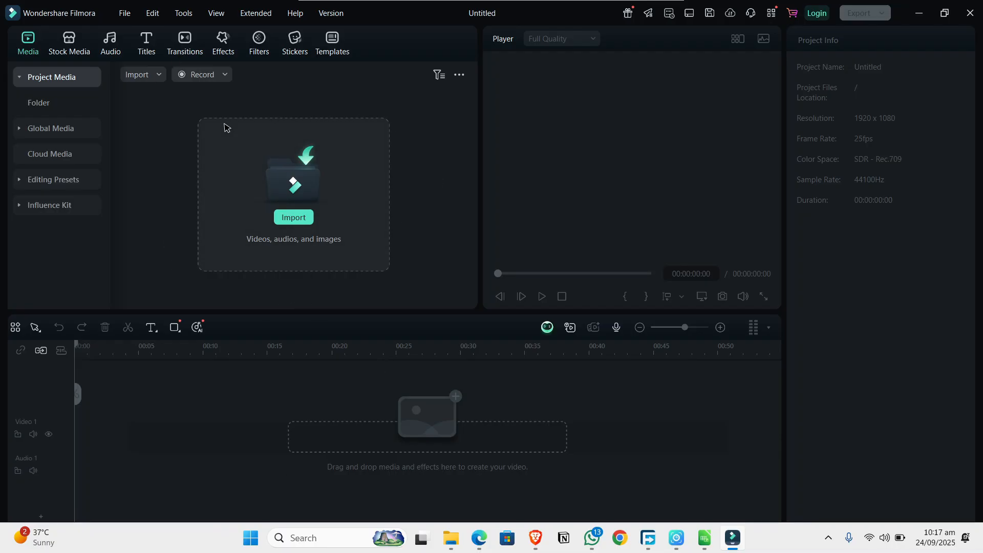
pyautogui.click(317, 188)
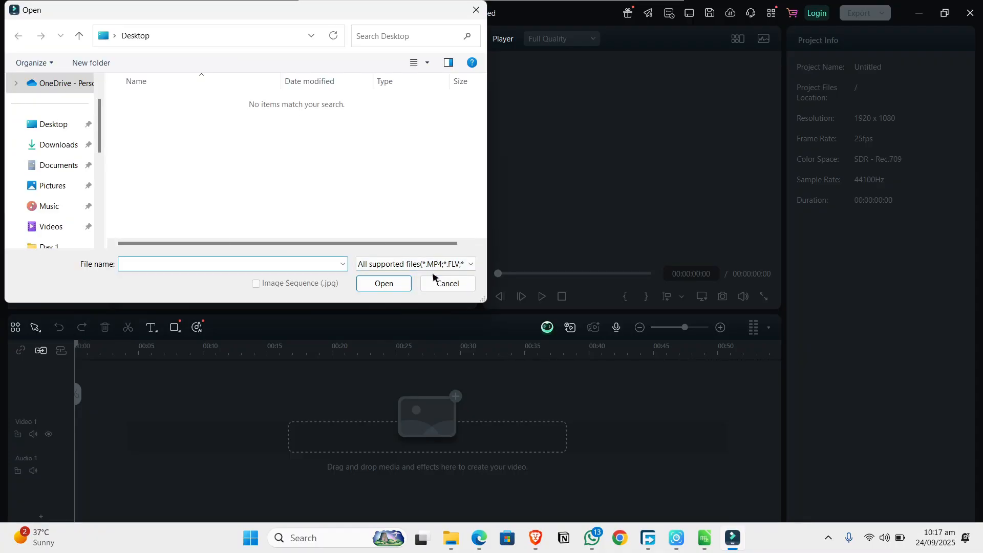
pyautogui.click(440, 283)
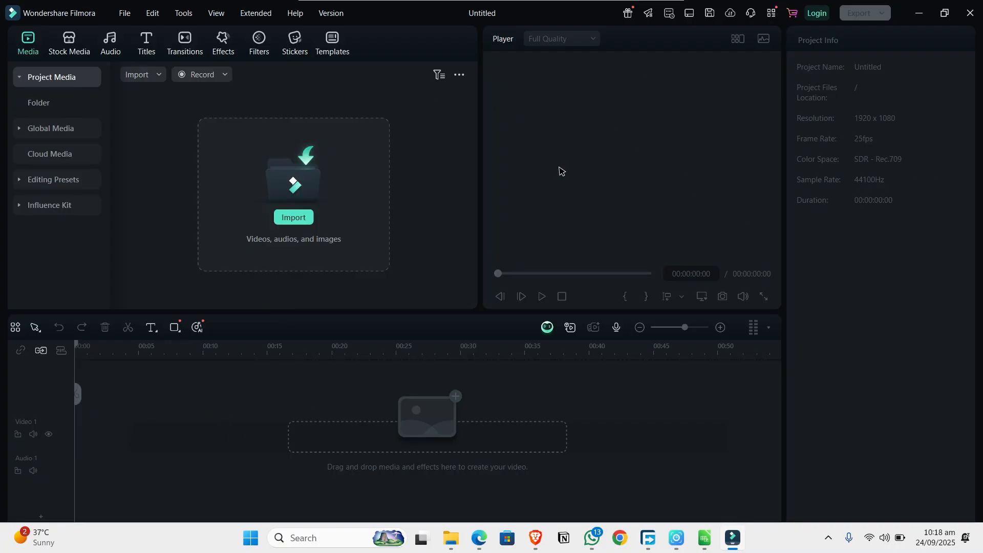
# Step: Preview the Short Video, Timeline and Classic workspace layouts and return the editor to the Default layout
pyautogui.click(689, 15)
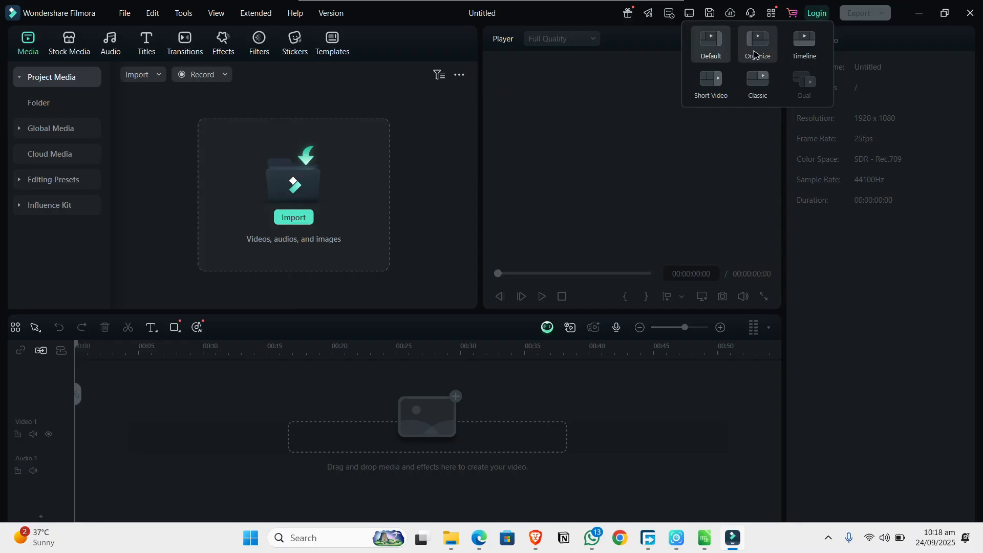
pyautogui.click(710, 83)
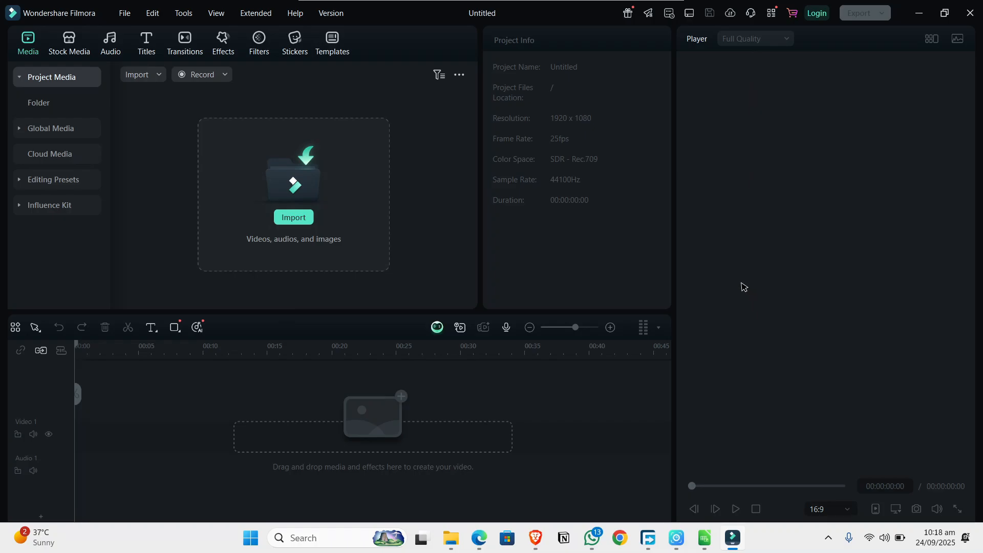
pyautogui.click(689, 15)
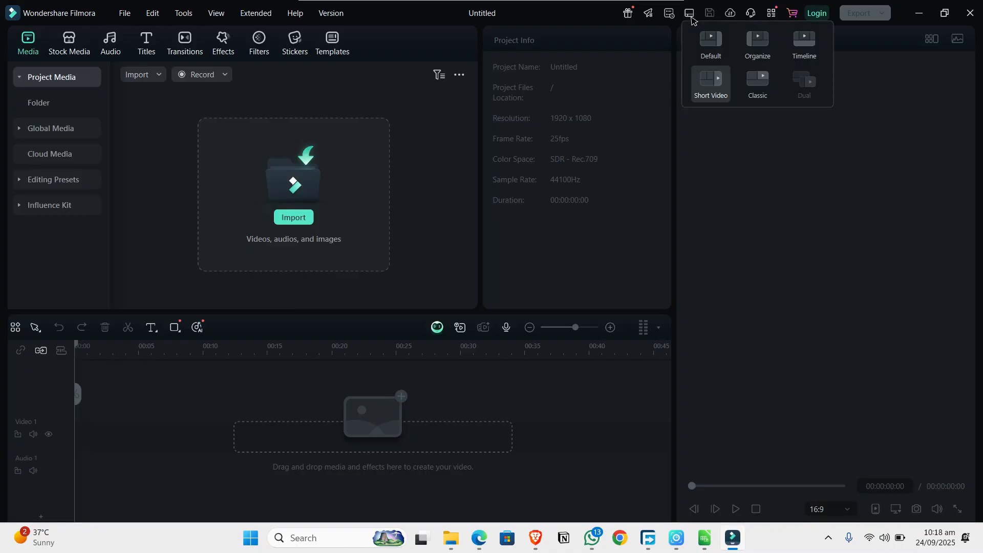
pyautogui.click(805, 57)
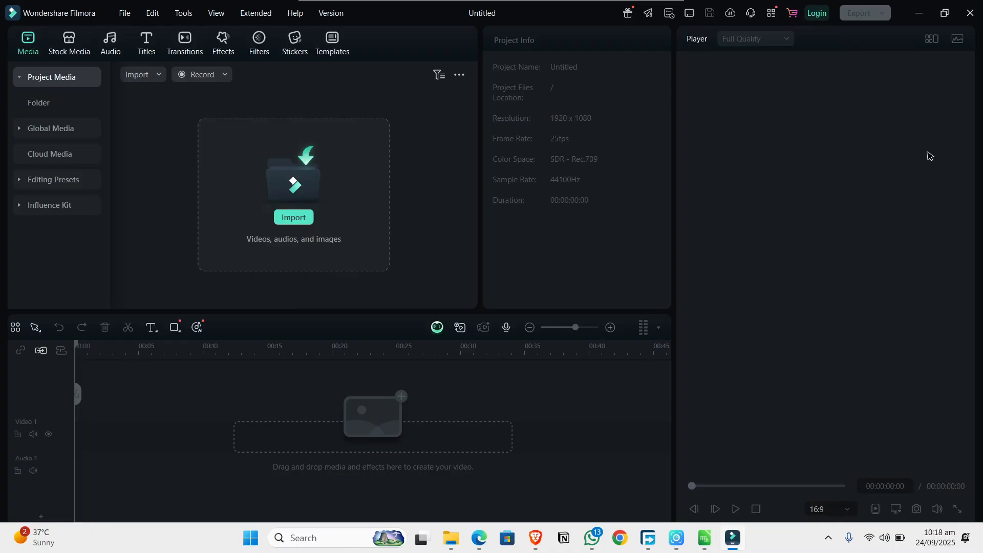
pyautogui.click(688, 15)
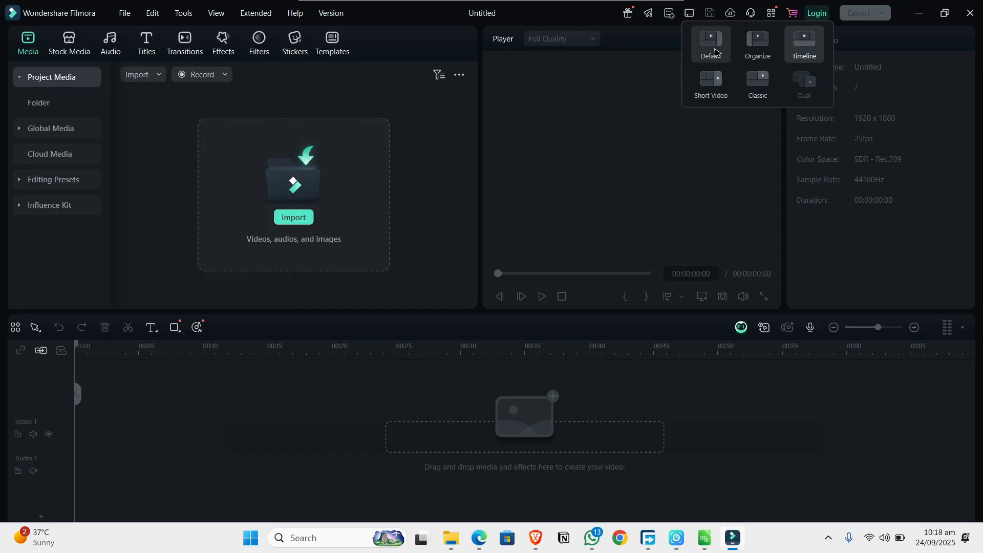
pyautogui.click(743, 93)
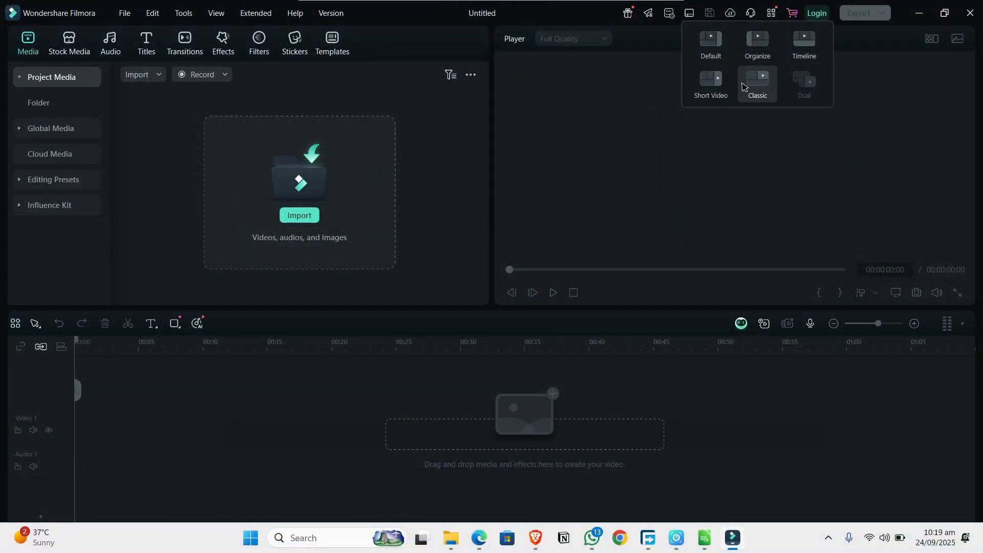
pyautogui.click(715, 51)
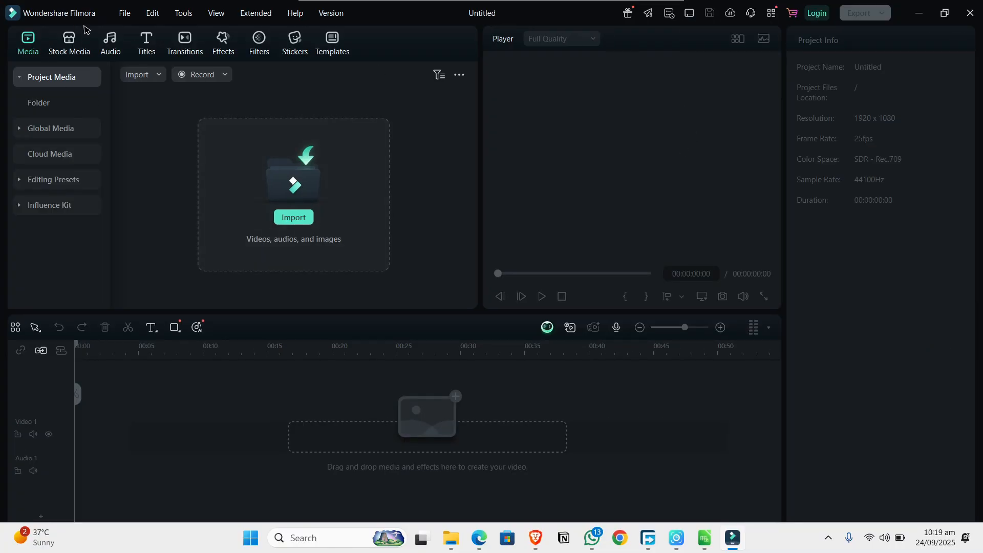
# Step: Review the AI Media generators in the stock media, covering Image To Video and Text to Video
pyautogui.click(80, 43)
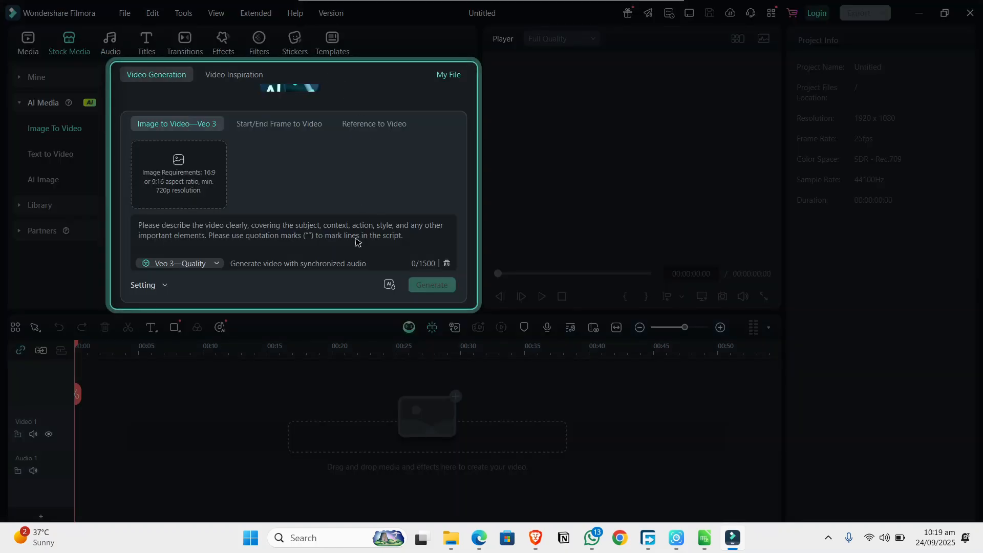
pyautogui.click(54, 99)
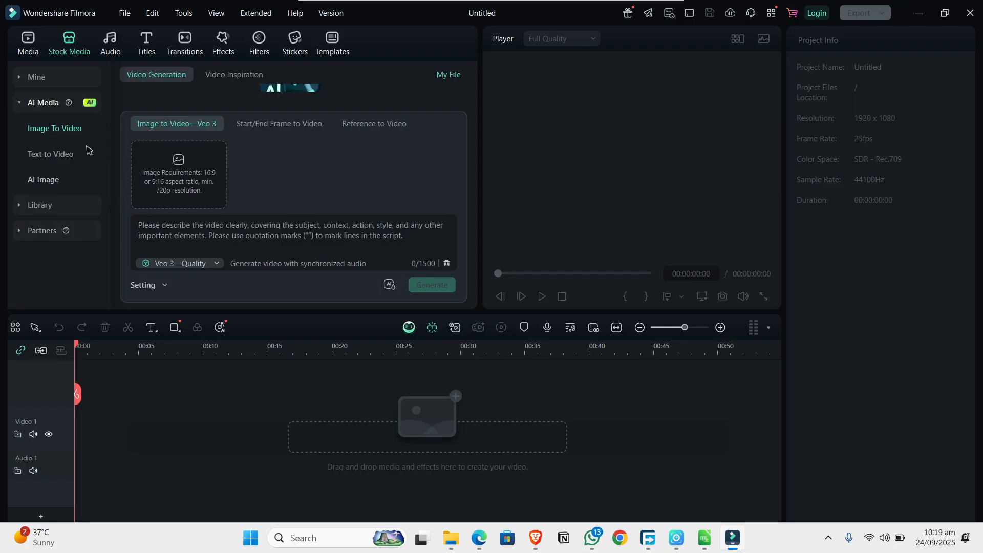
pyautogui.click(61, 154)
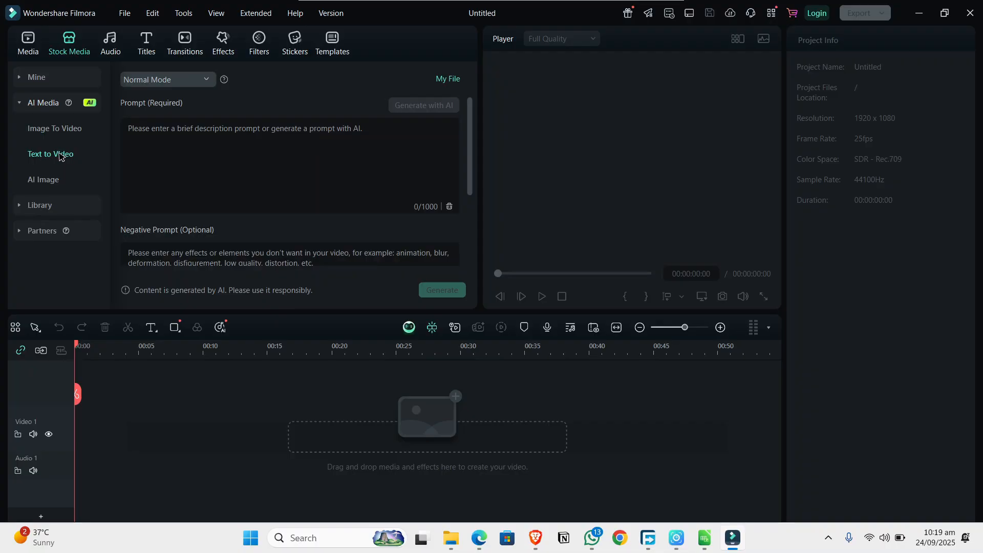
# Step: Browse the stock media Library's Trending, Motion Background, Gradient Color and Black categories and the Giphy collection under Partners
pyautogui.click(41, 205)
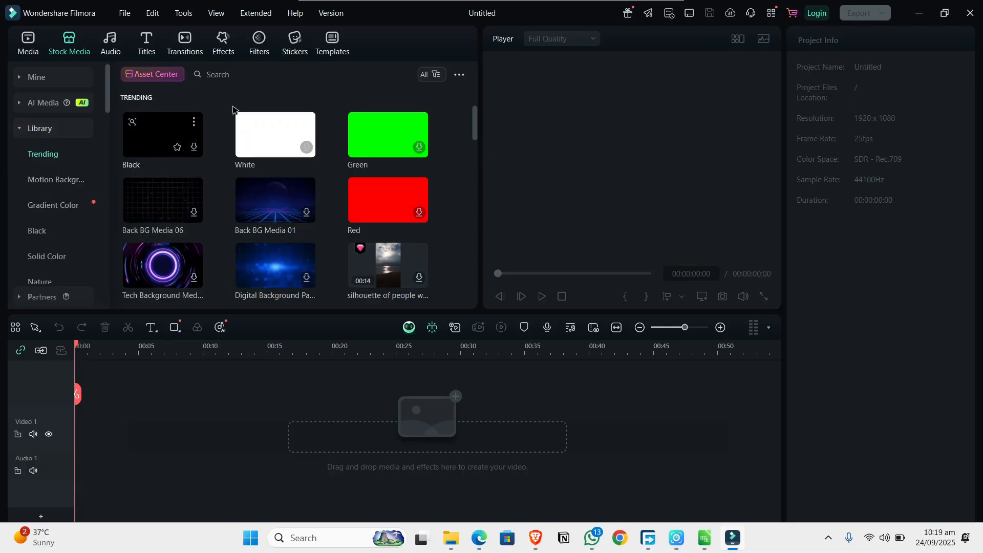
pyautogui.scroll(-3, 210, 163)
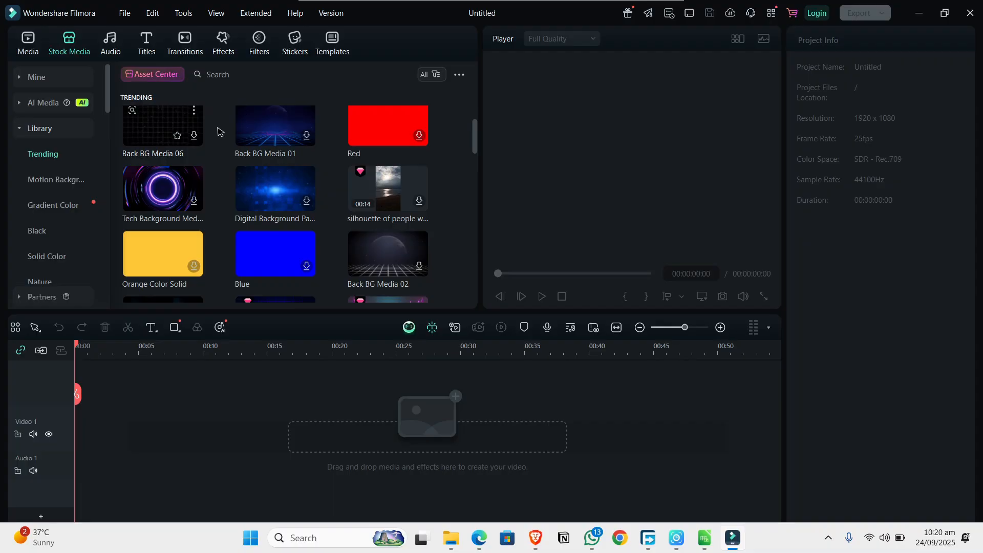
pyautogui.scroll(-3, 20, 231)
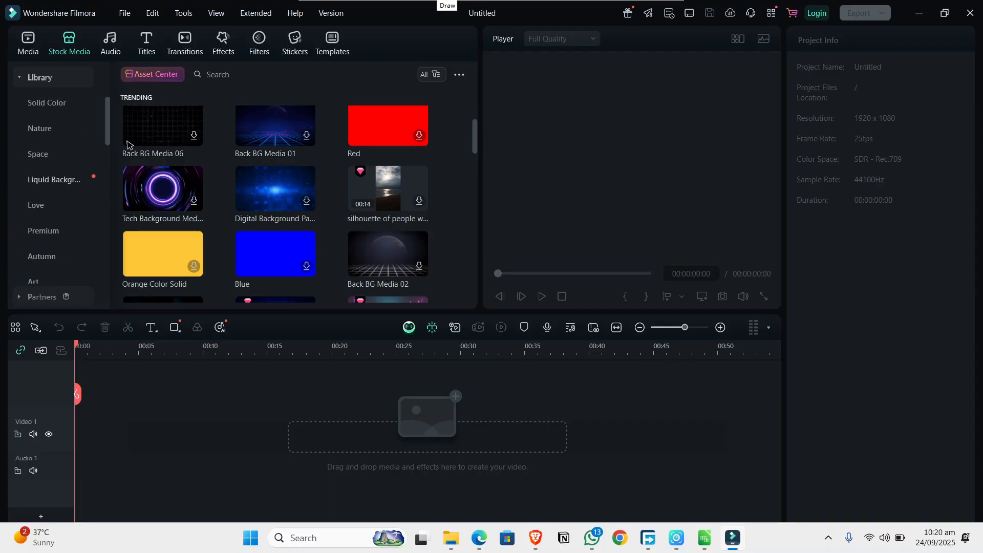
pyautogui.scroll(2, 51, 180)
pyautogui.click(54, 180)
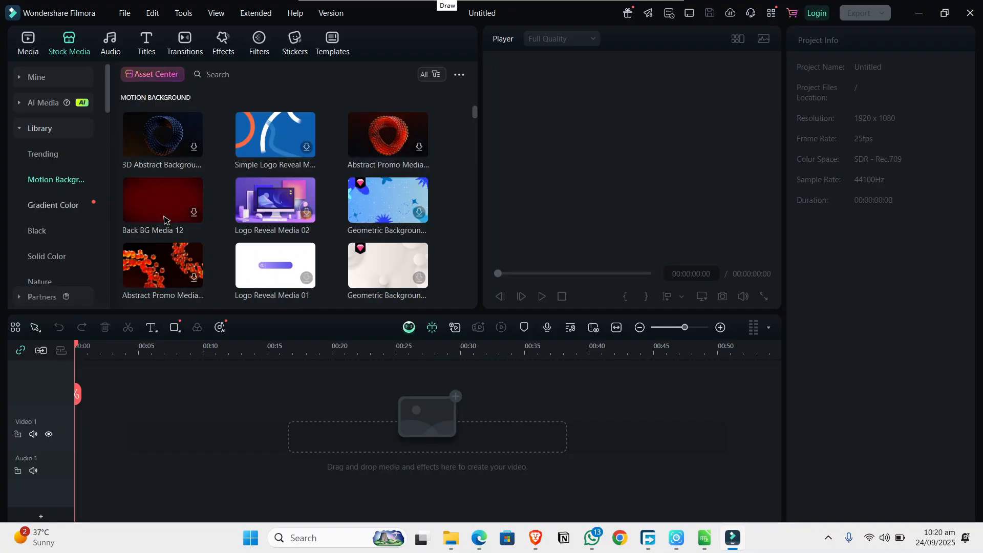
pyautogui.click(30, 207)
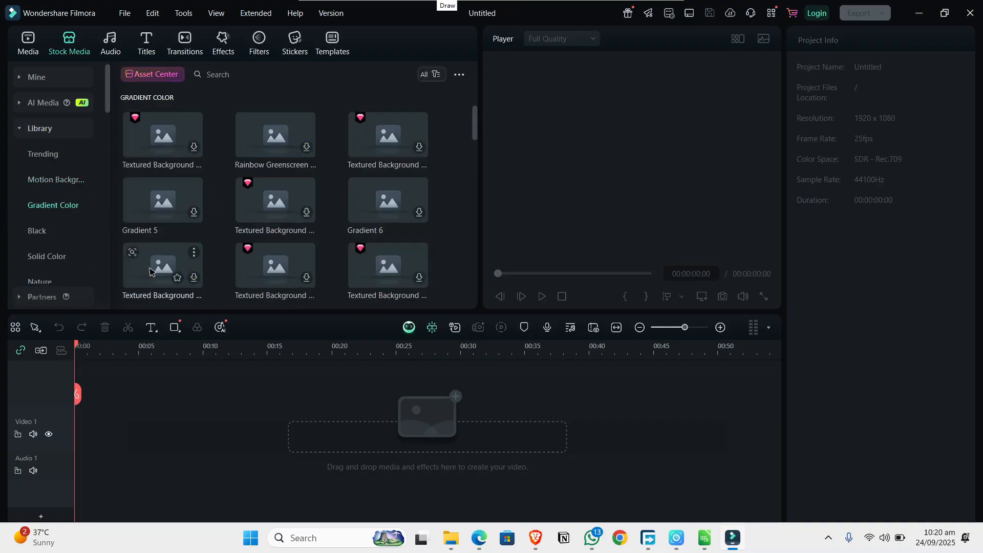
pyautogui.click(37, 232)
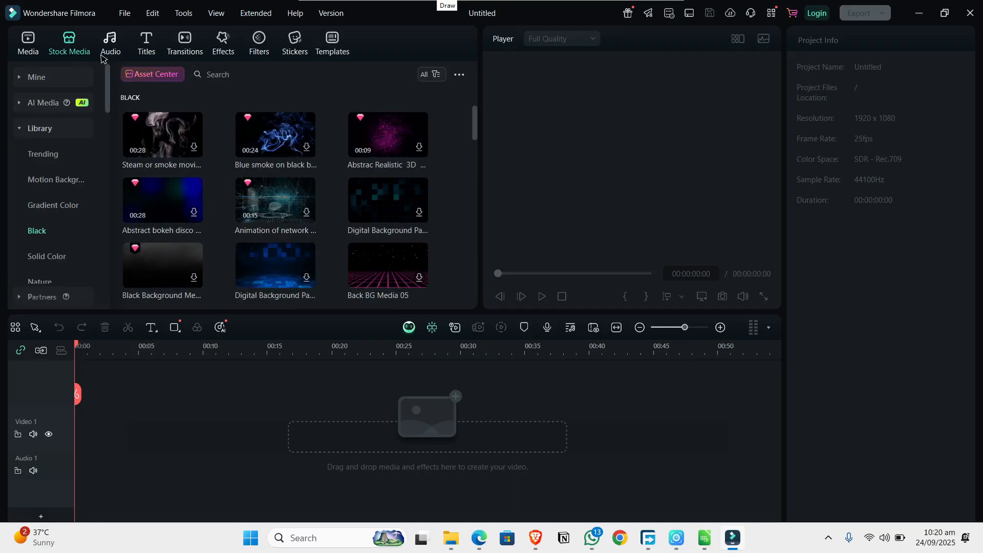
pyautogui.scroll(-8, 77, 140)
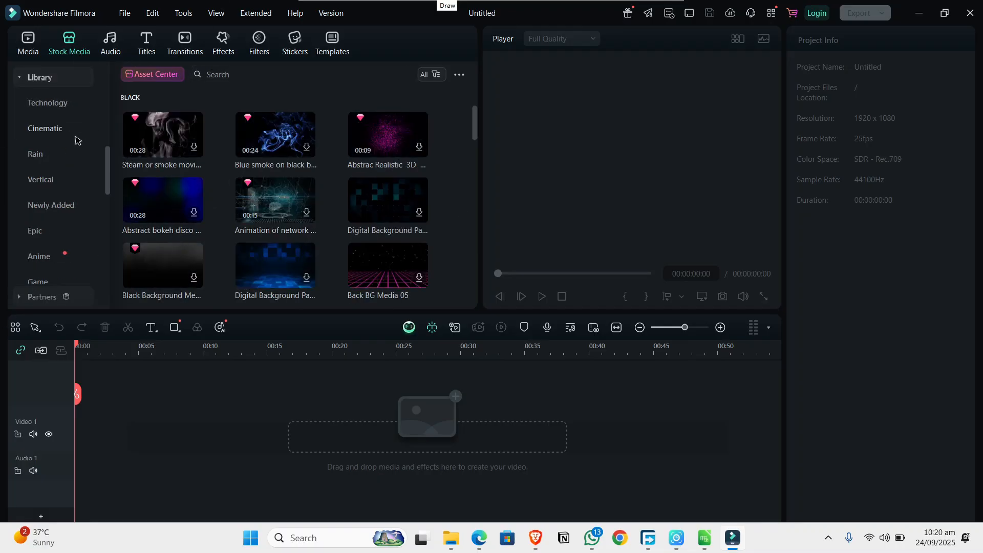
pyautogui.click(16, 297)
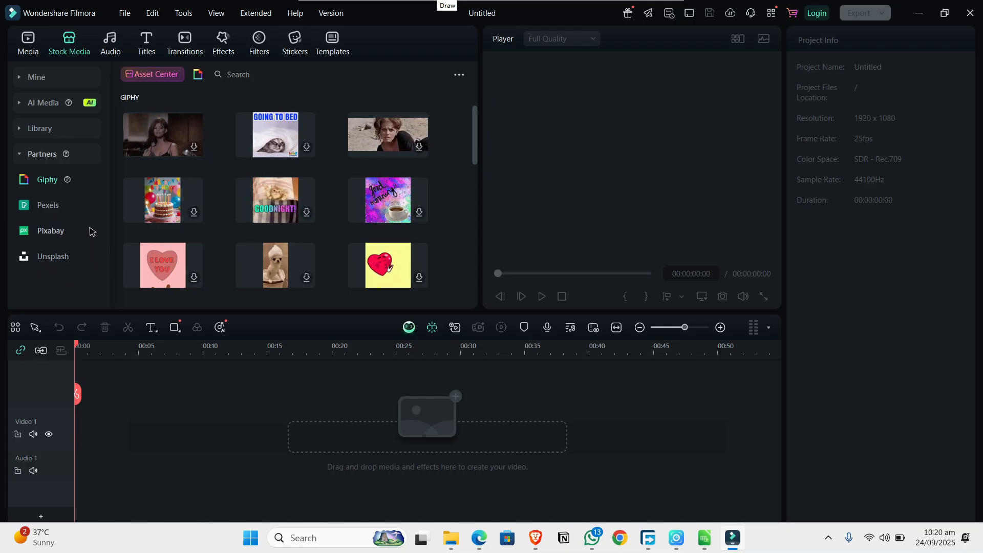
# Step: Review the audio resources, covering AI Sound Effect, Text-to-Speech, the Sound Effect categories and Trending music
pyautogui.click(110, 49)
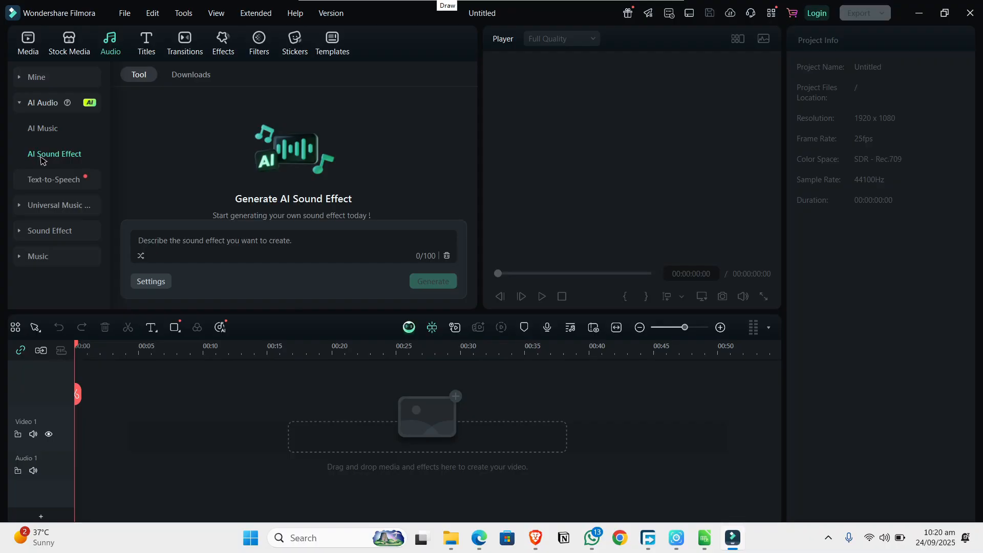
pyautogui.click(66, 178)
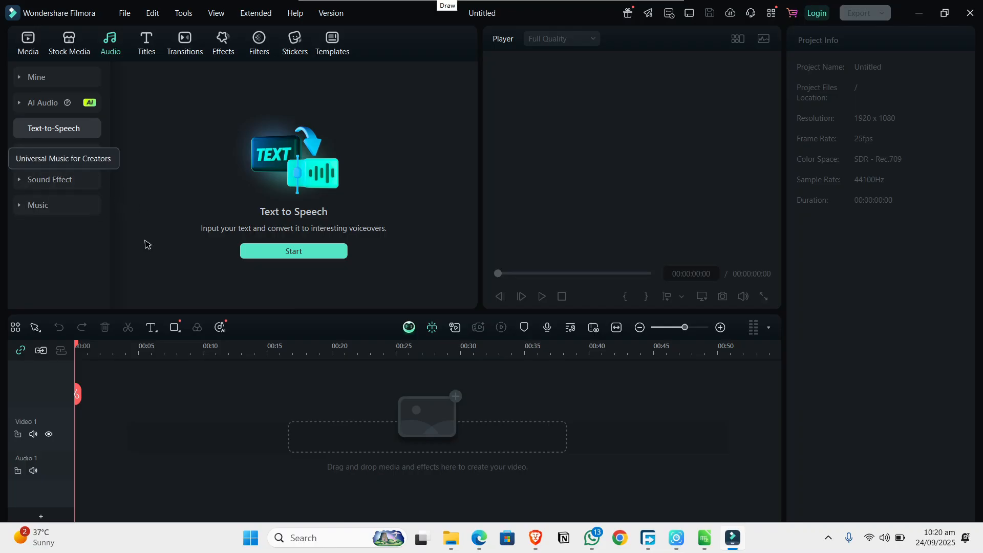
pyautogui.click(43, 180)
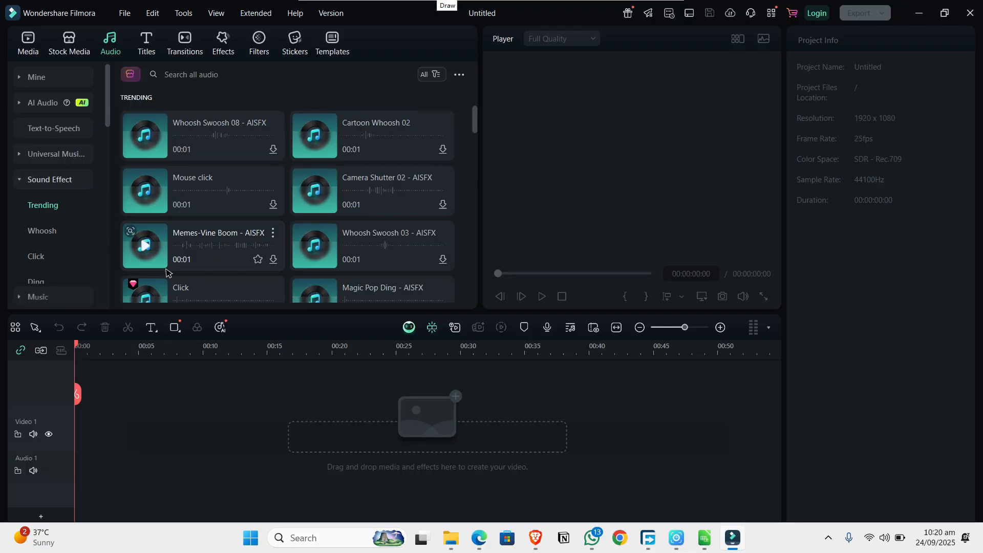
pyautogui.scroll(-4, 51, 225)
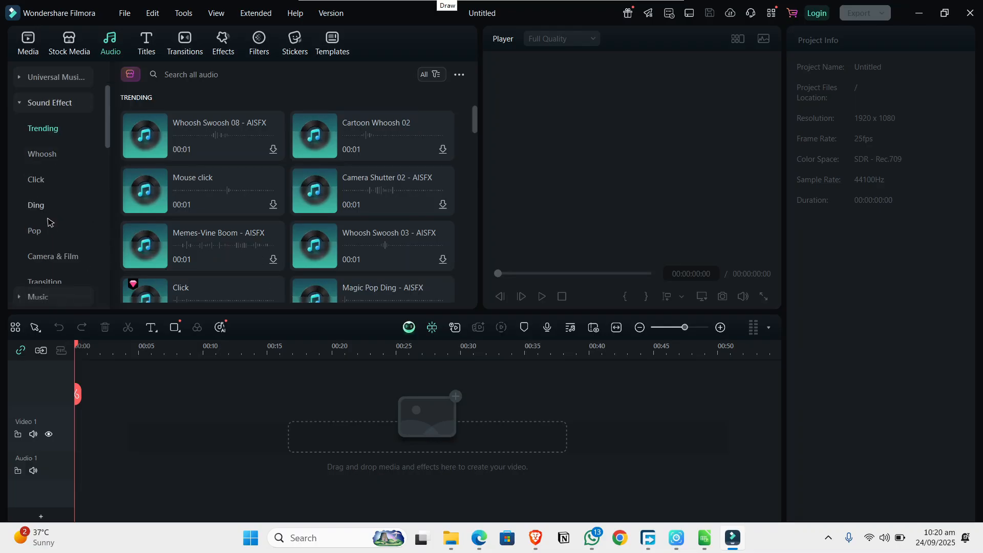
pyautogui.scroll(1, 52, 110)
pyautogui.scroll(-3, 51, 240)
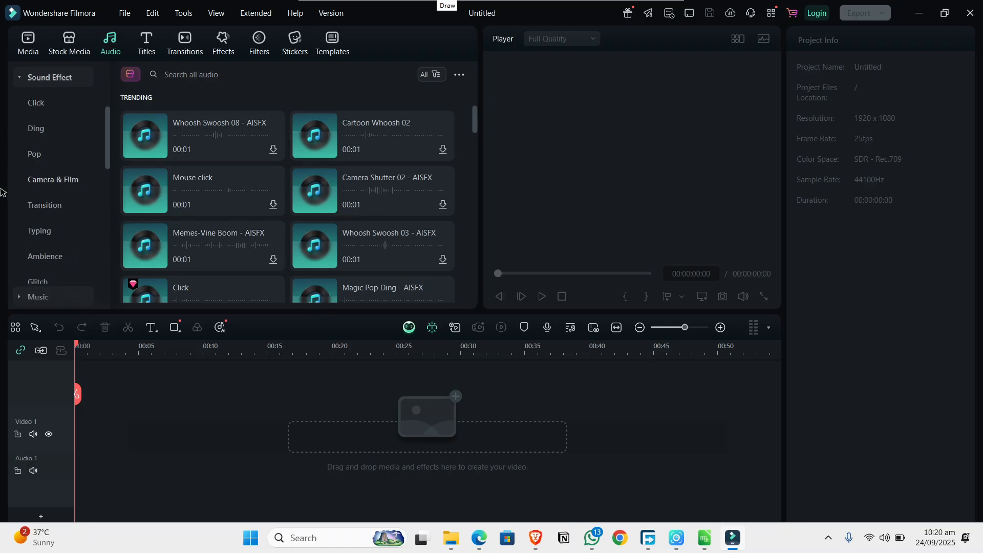
pyautogui.scroll(-3, 59, 241)
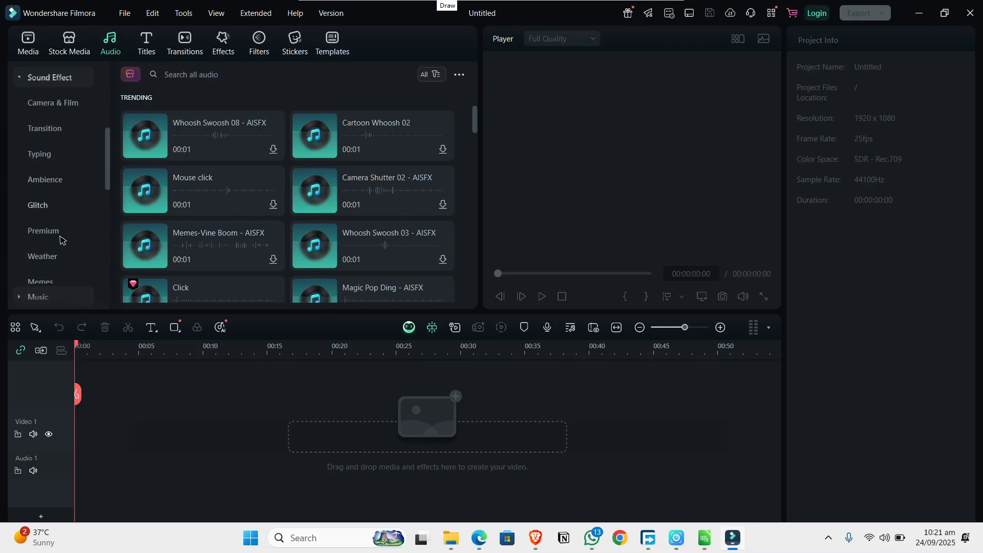
pyautogui.click(79, 300)
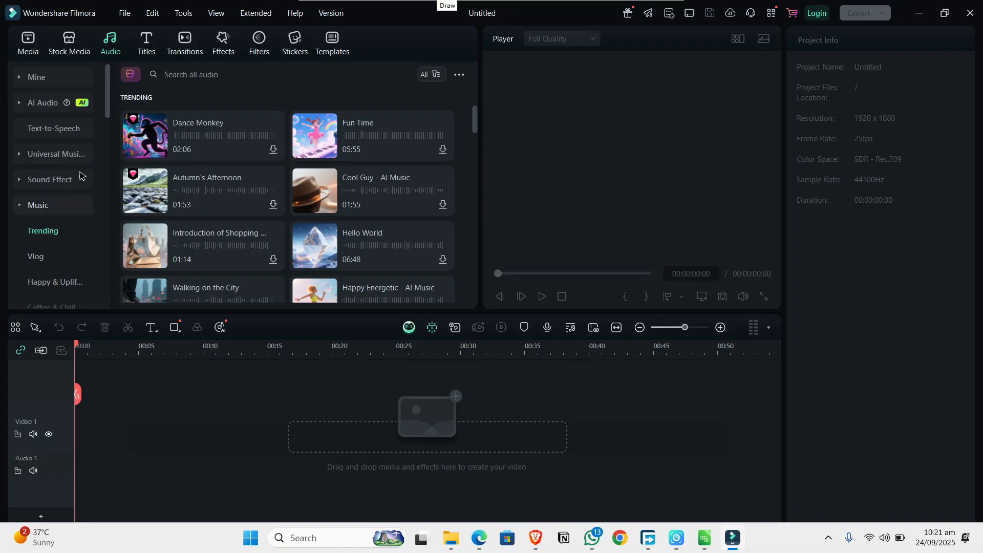
# Step: Browse the Trending titles, the Plain Text title effects, and the Subtitles, Autumn and Lower Thirds title templates
pyautogui.click(146, 43)
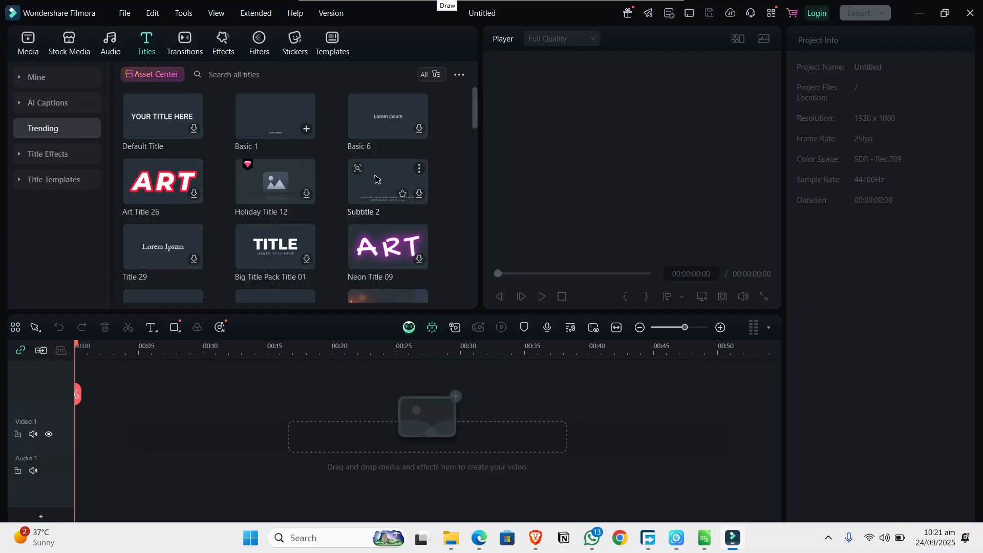
pyautogui.scroll(-3, 341, 144)
pyautogui.scroll(-1, 341, 143)
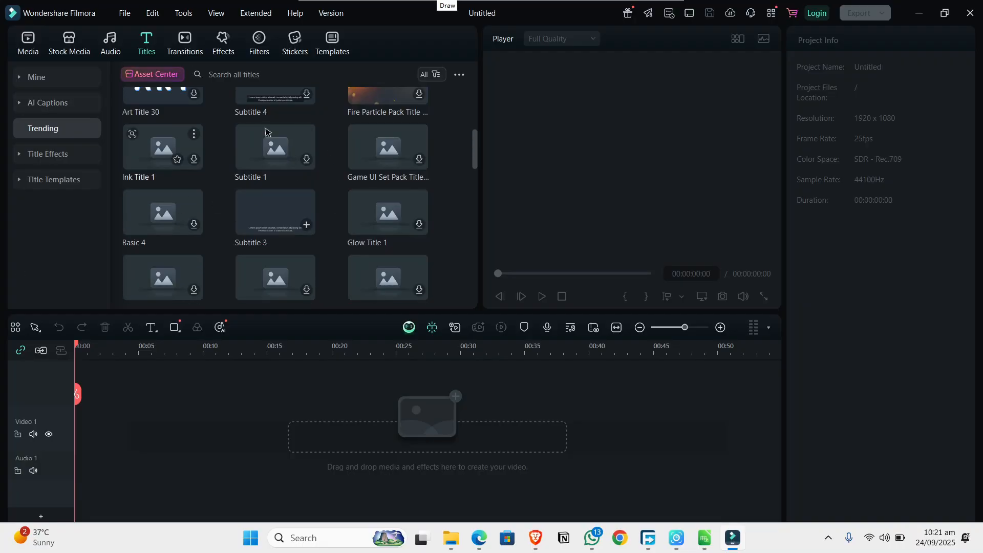
pyautogui.click(48, 154)
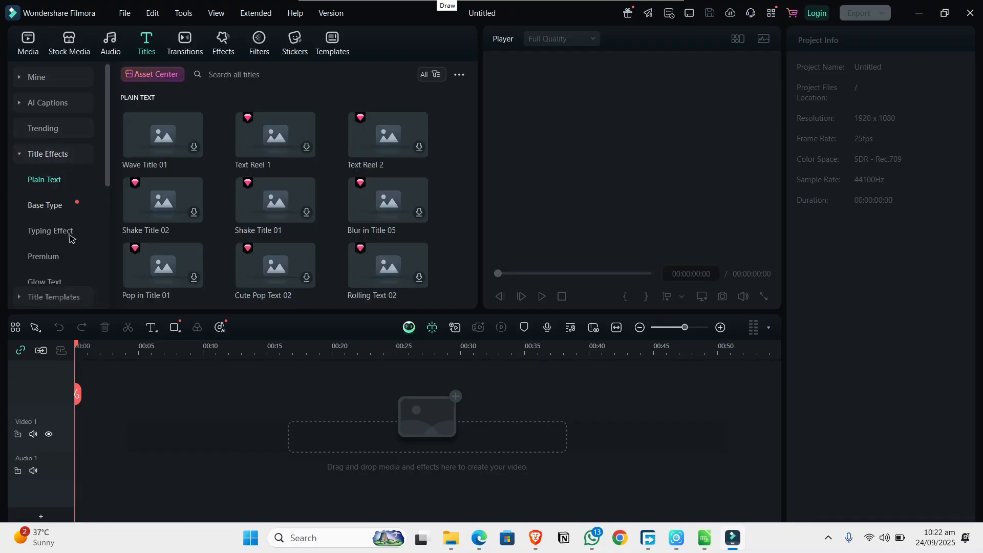
pyautogui.scroll(-5, 67, 231)
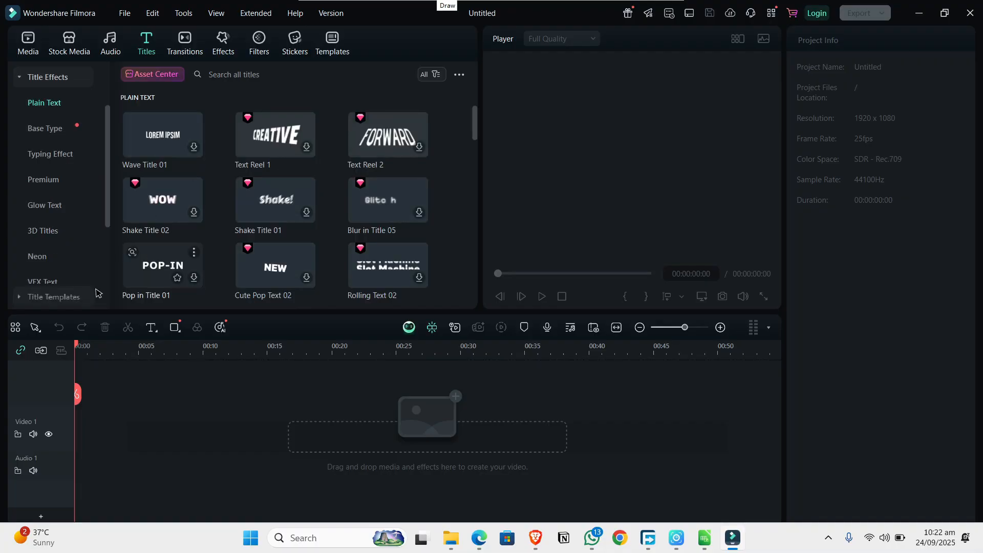
pyautogui.click(32, 282)
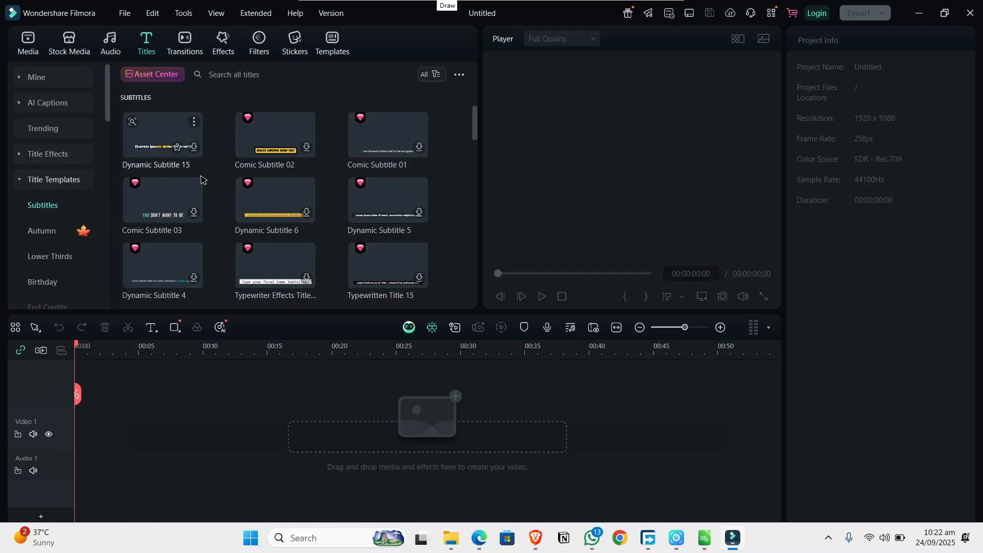
pyautogui.click(42, 231)
pyautogui.click(50, 258)
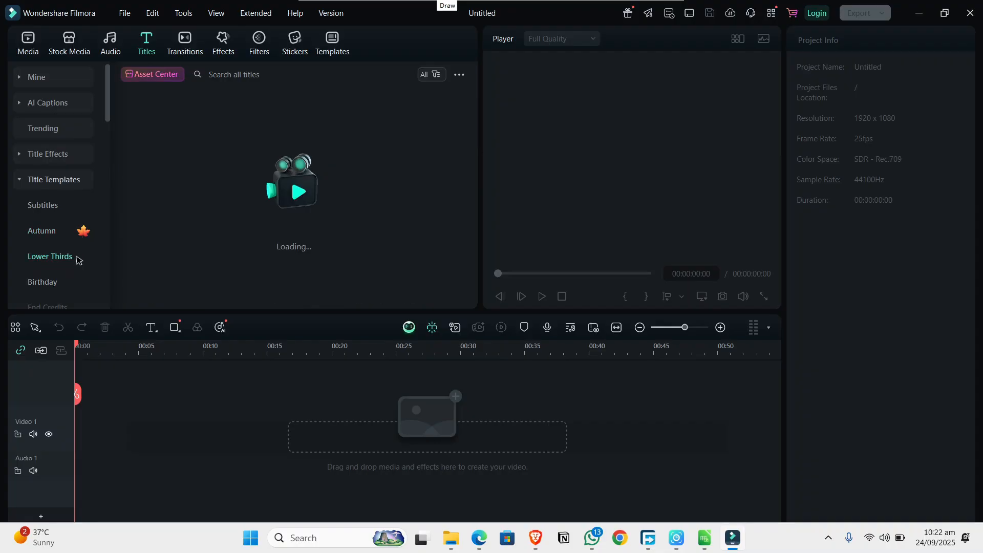
pyautogui.scroll(-2, 64, 269)
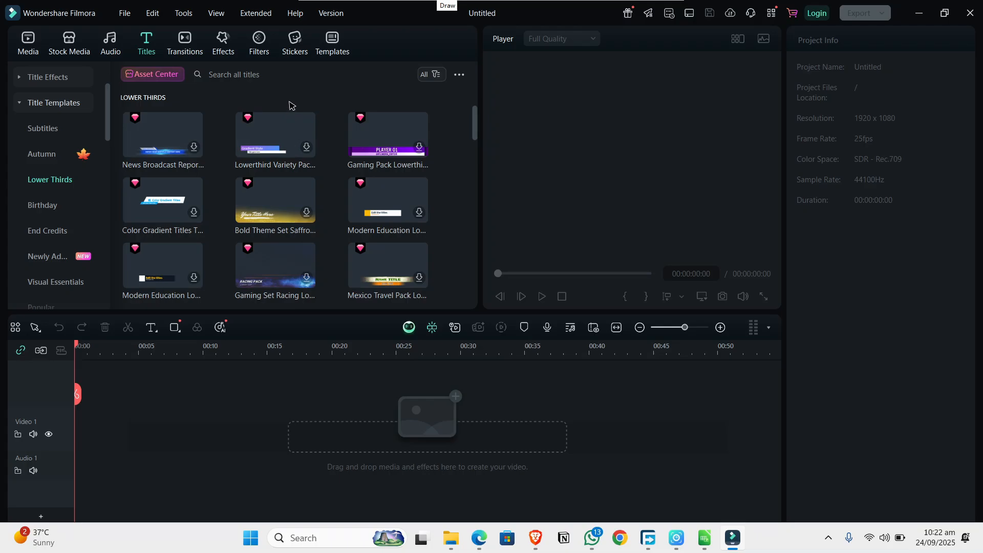
# Step: Browse the available video transitions in the Trending, Zoom and 3D categories
pyautogui.click(185, 40)
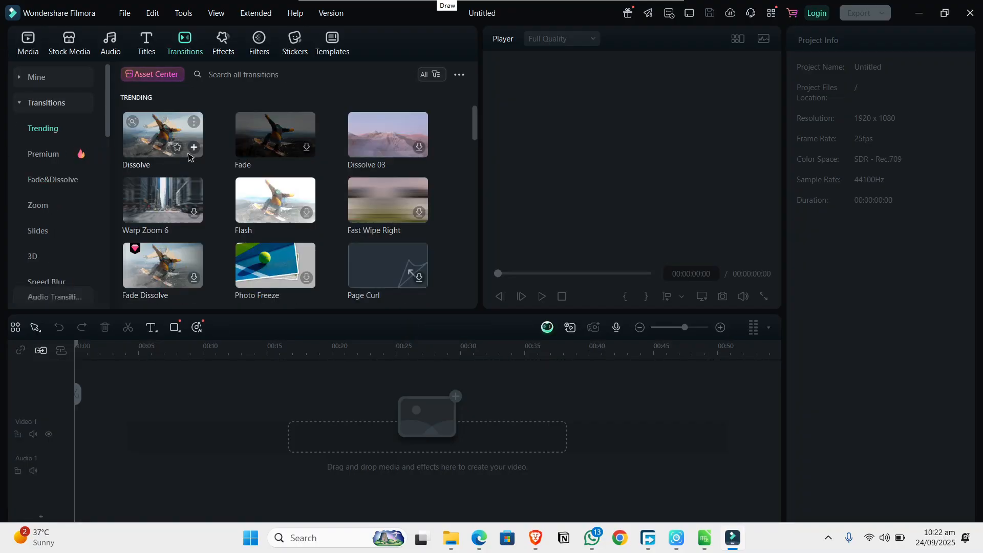
pyautogui.click(37, 206)
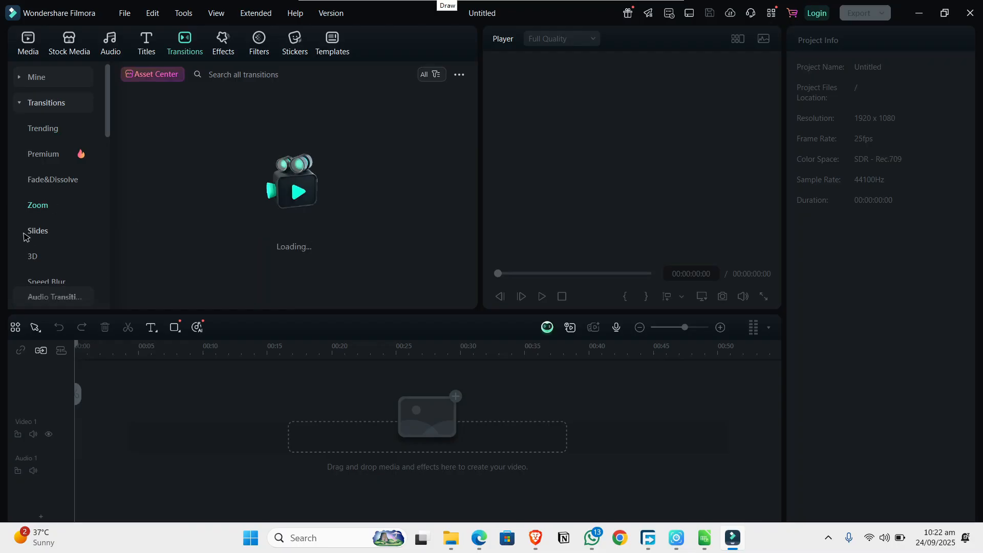
pyautogui.click(39, 257)
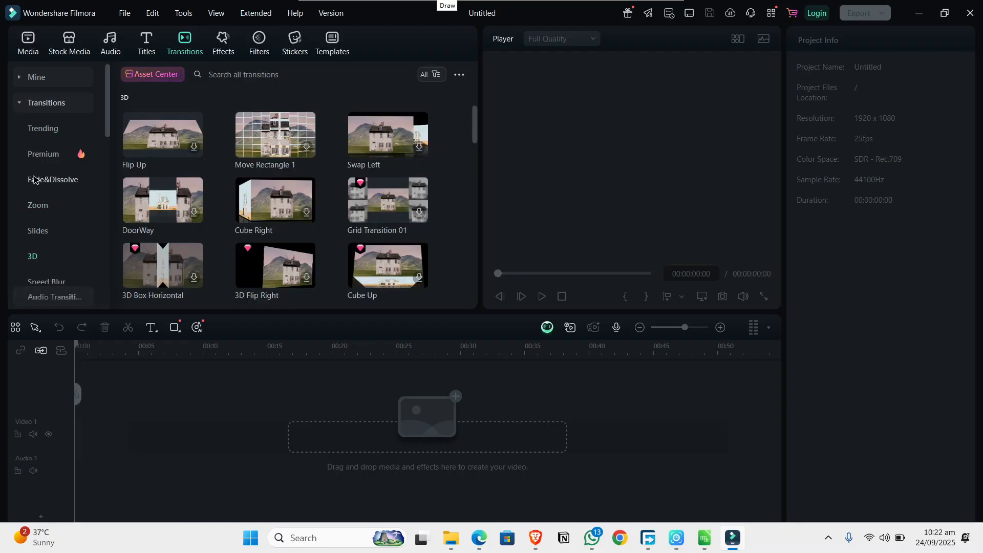
# Step: View the downloaded transitions, preview the Dissolve transition, and look over the Audio Transitions category
pyautogui.click(41, 78)
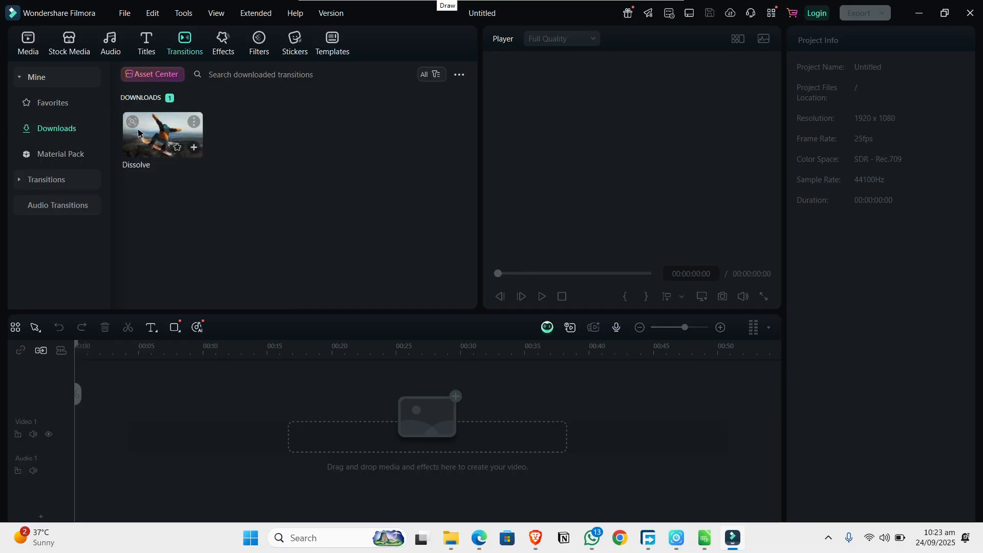
pyautogui.click(191, 127)
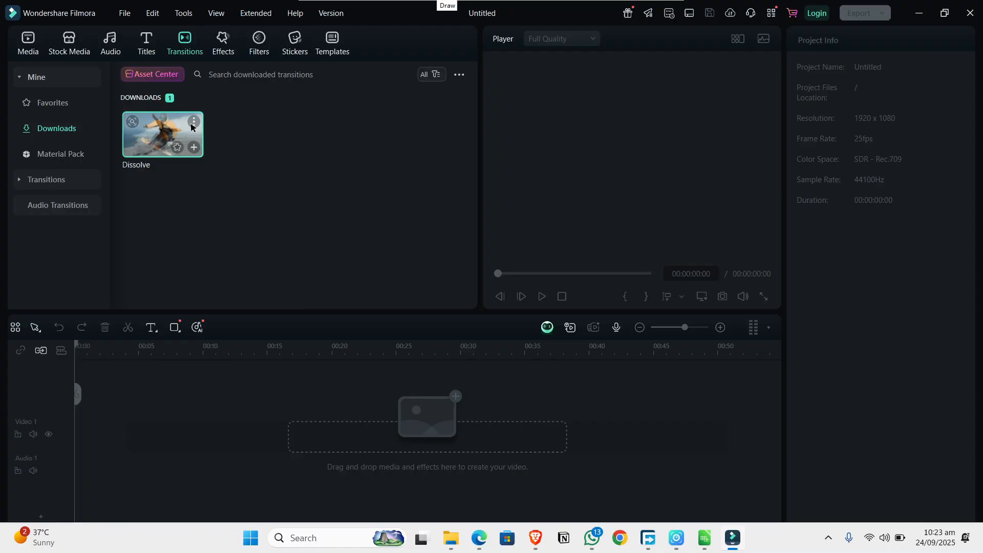
pyautogui.click(272, 122)
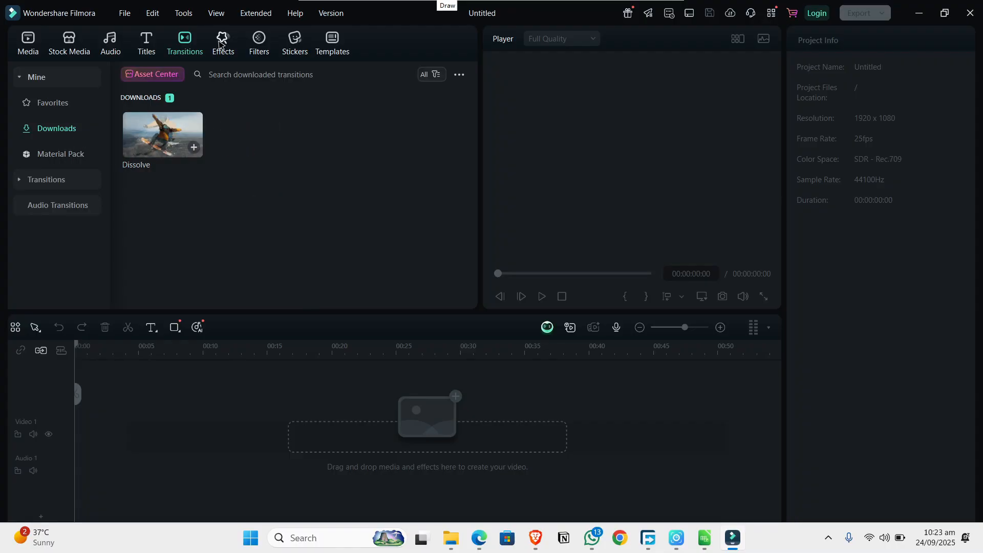
pyautogui.click(222, 46)
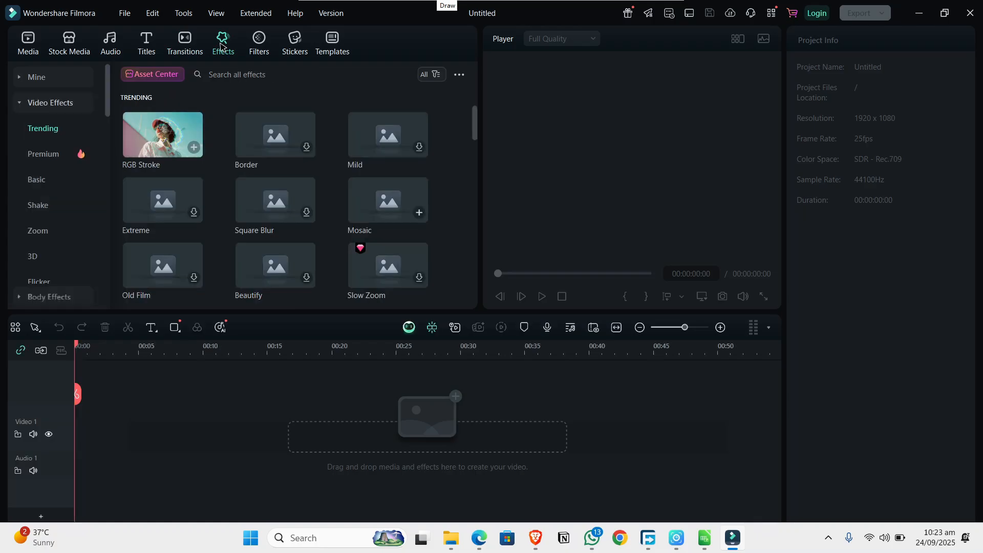
pyautogui.click(189, 48)
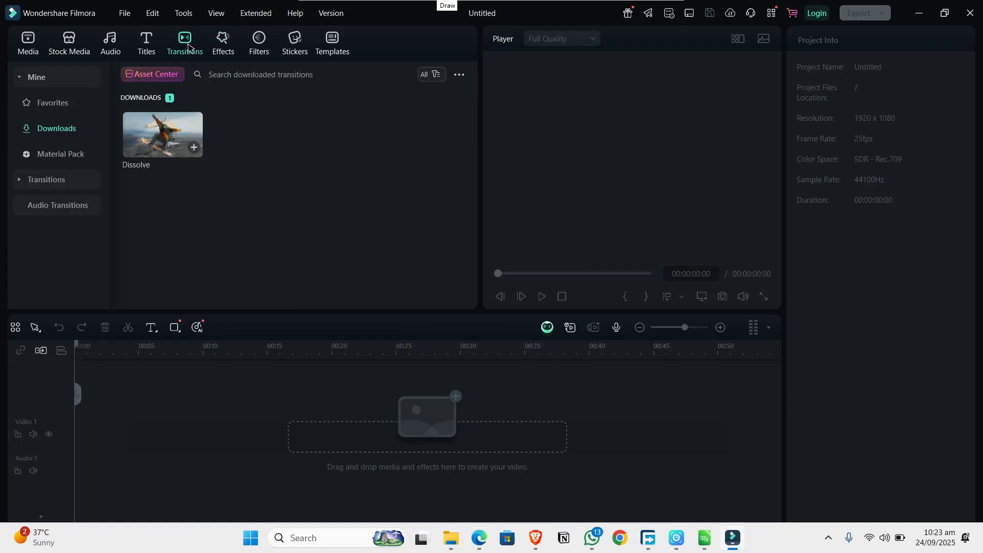
pyautogui.click(38, 208)
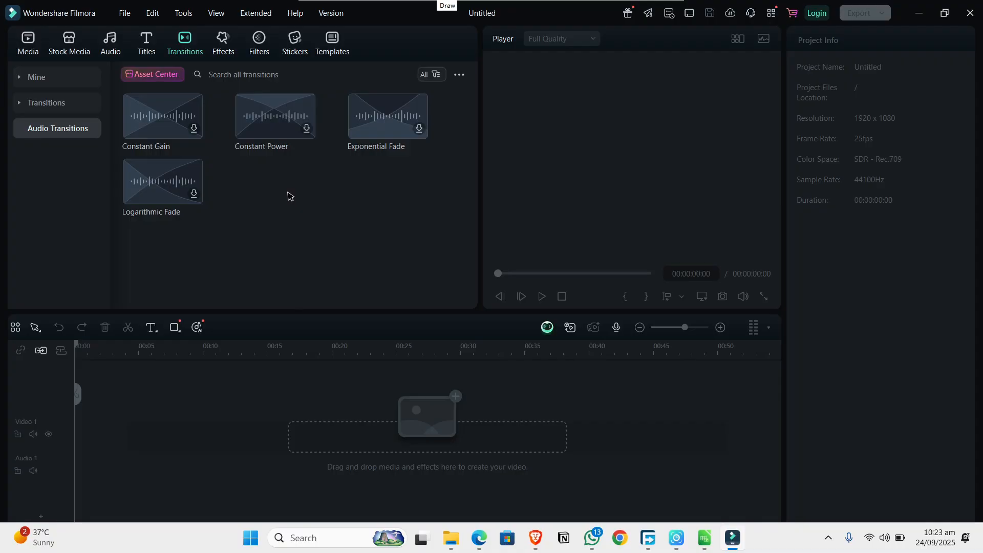
# Step: Browse the Trending video effects and look through the list of video effect categories
pyautogui.click(221, 41)
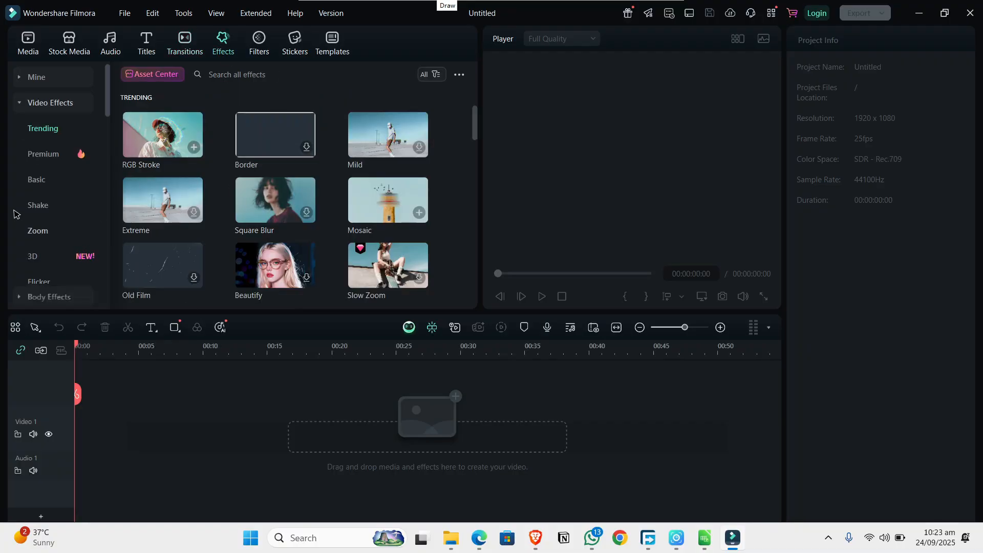
pyautogui.scroll(-1, 18, 206)
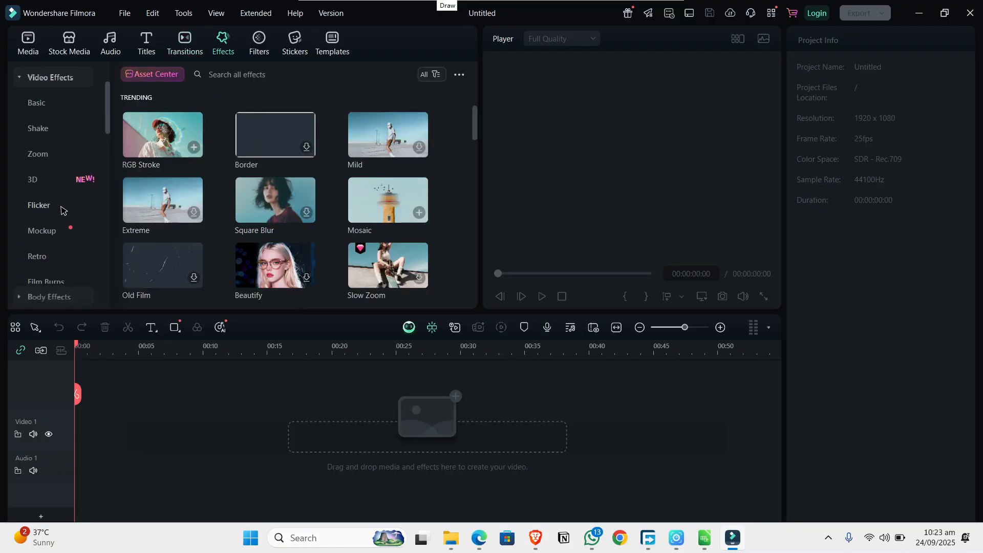
pyautogui.scroll(-5, 333, 198)
pyautogui.scroll(3, 239, 163)
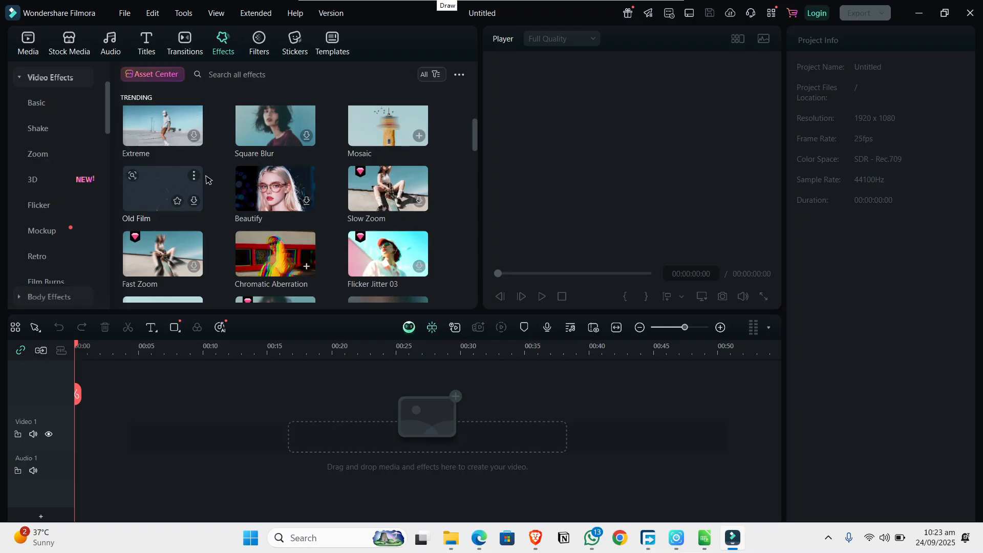
pyautogui.scroll(1, 267, 154)
pyautogui.scroll(-1, 280, 167)
pyautogui.scroll(-1, 270, 185)
pyautogui.scroll(-5, 30, 206)
pyautogui.scroll(-6, 29, 207)
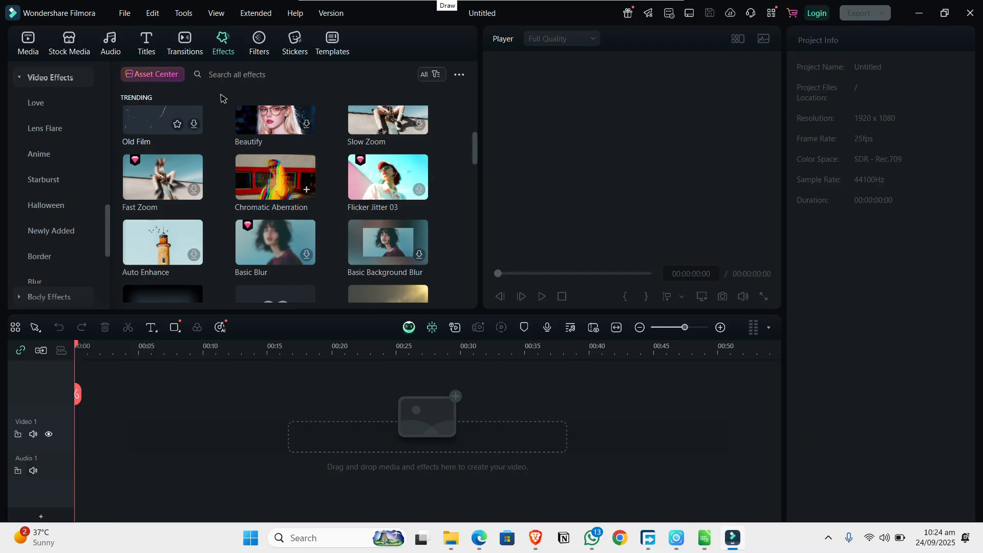
# Step: Browse the Basic filters and the Trending, Social Media and Particle stickers
pyautogui.click(258, 41)
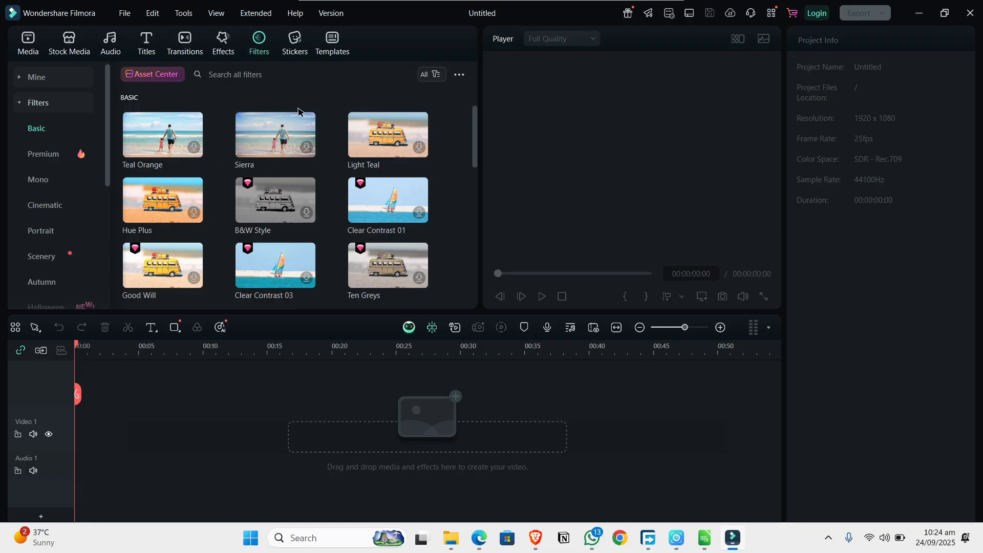
pyautogui.click(284, 46)
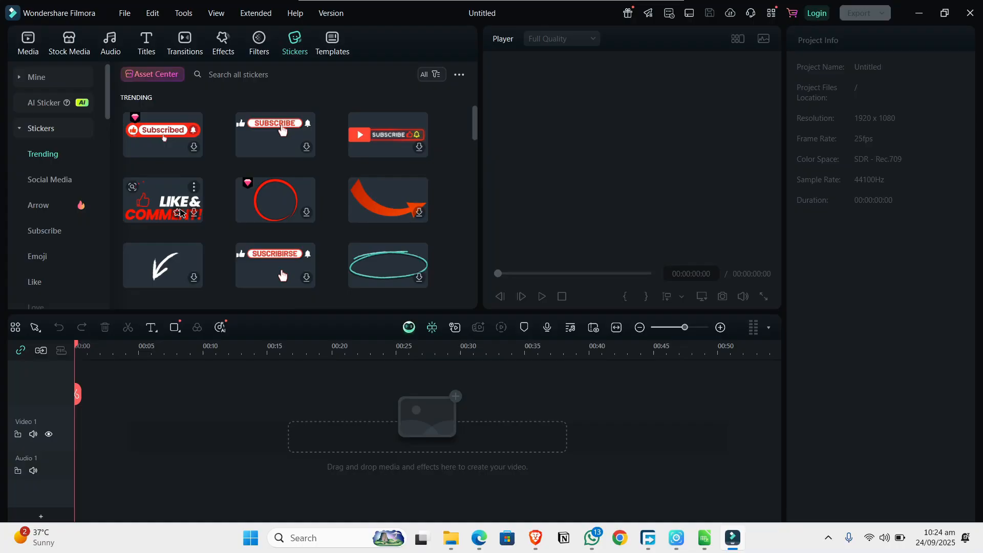
pyautogui.scroll(-2, 273, 124)
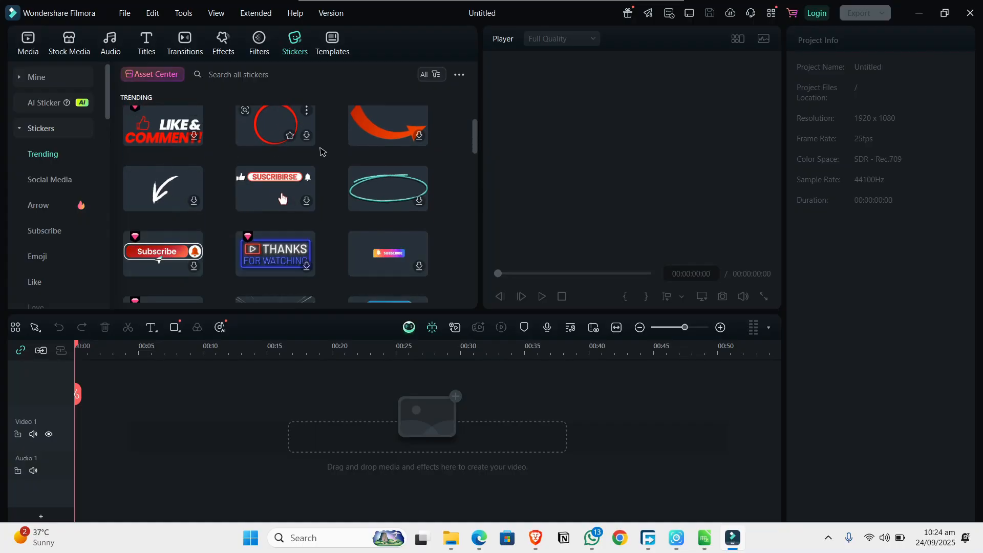
pyautogui.scroll(-4, 328, 179)
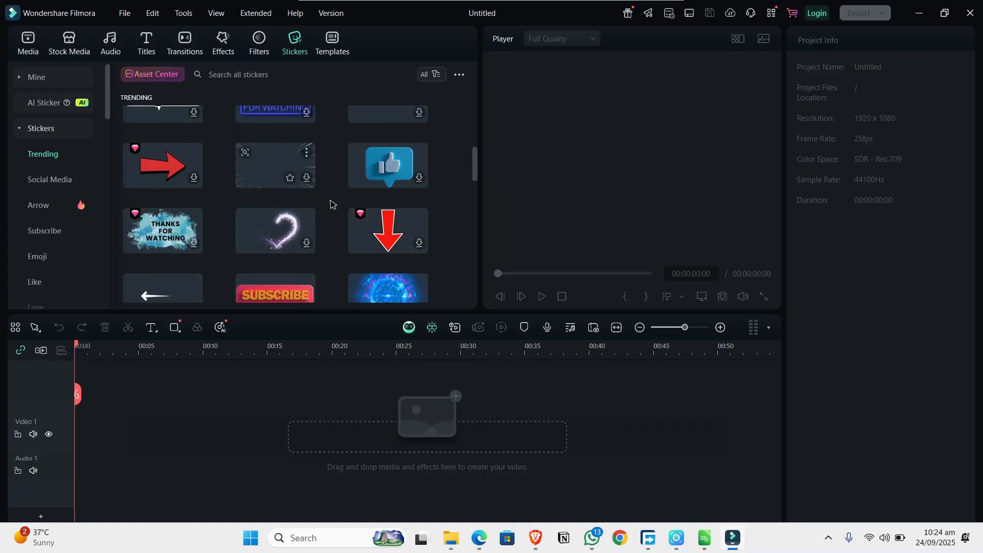
pyautogui.scroll(-2, 210, 266)
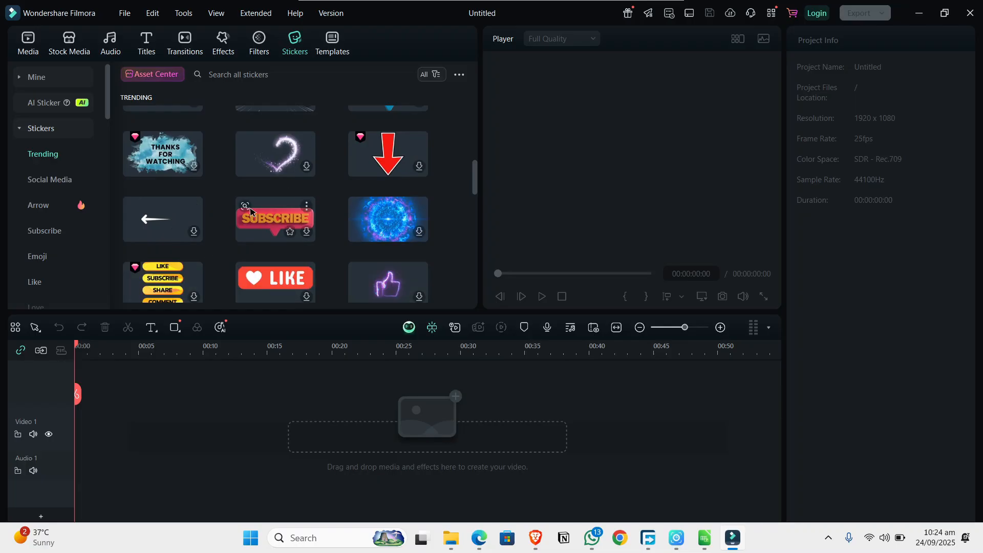
pyautogui.click(66, 183)
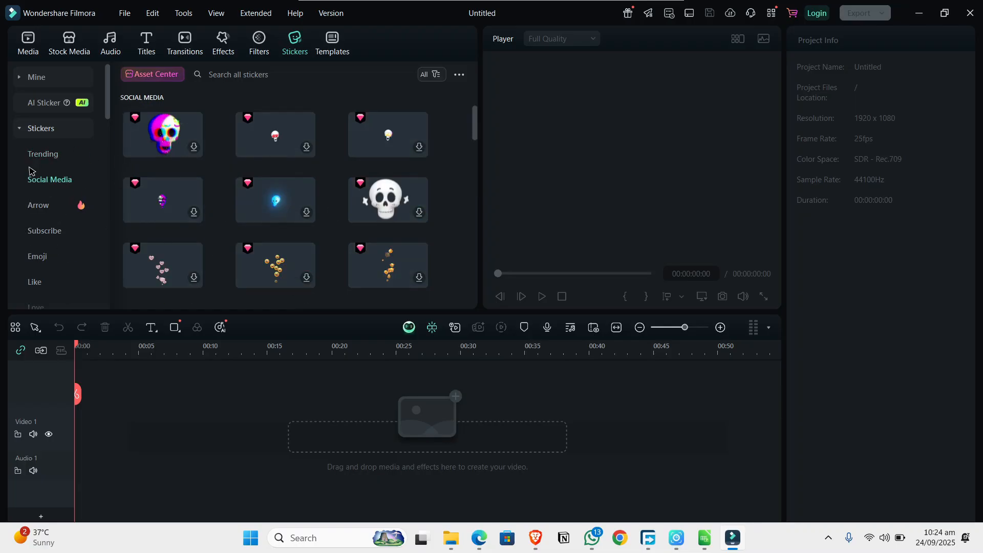
pyautogui.scroll(-5, 29, 170)
pyautogui.click(51, 214)
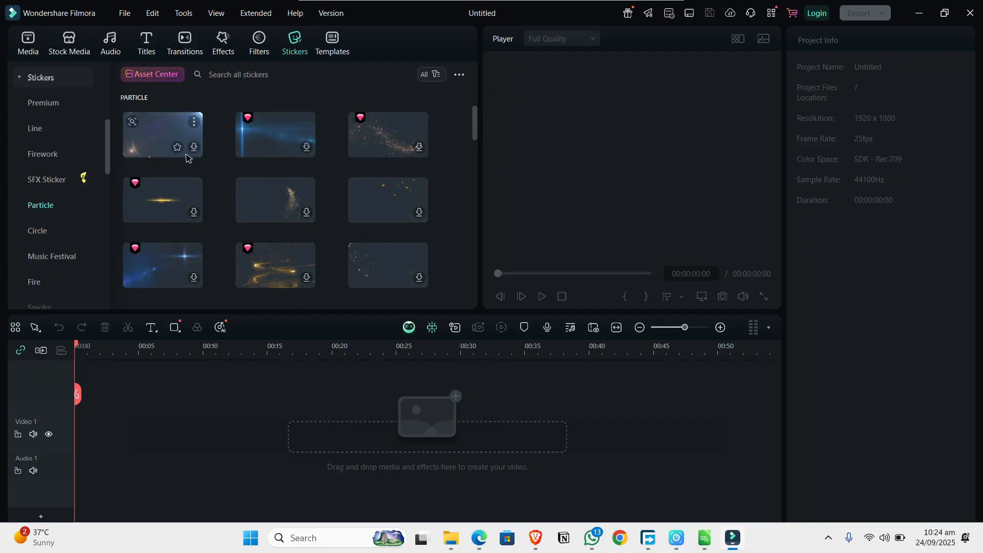
# Step: Browse the Trending templates and view the shape options available for the timeline
pyautogui.click(330, 43)
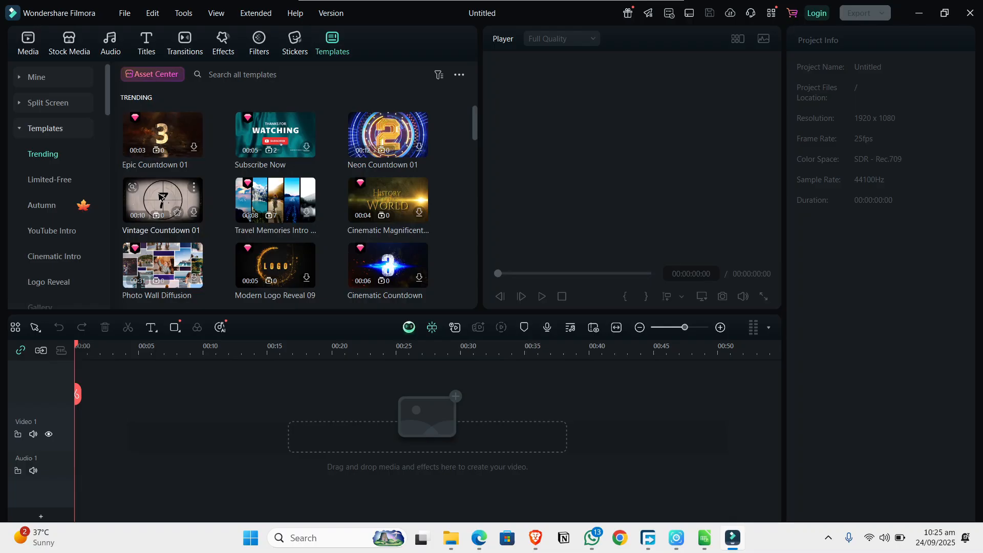
pyautogui.scroll(-2, 119, 228)
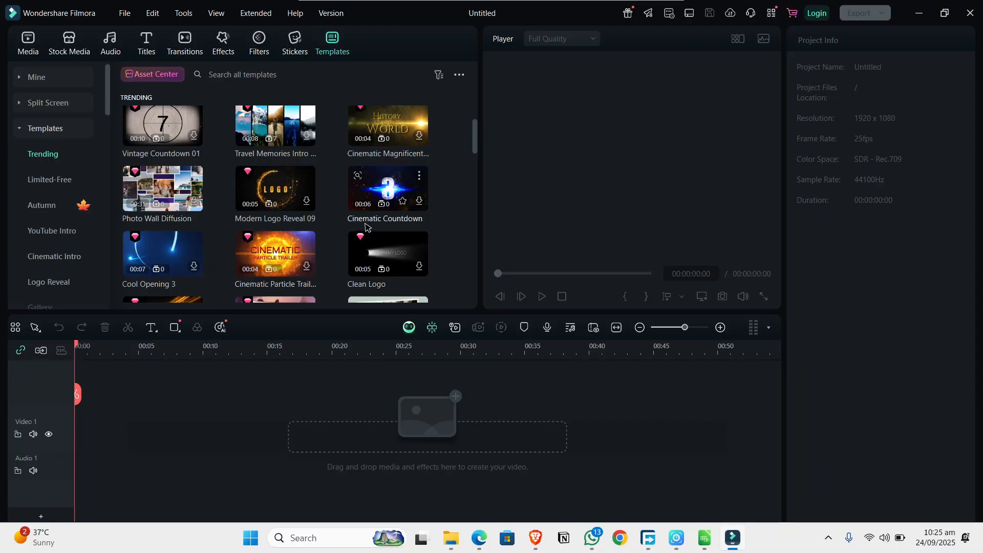
pyautogui.scroll(2, 308, 133)
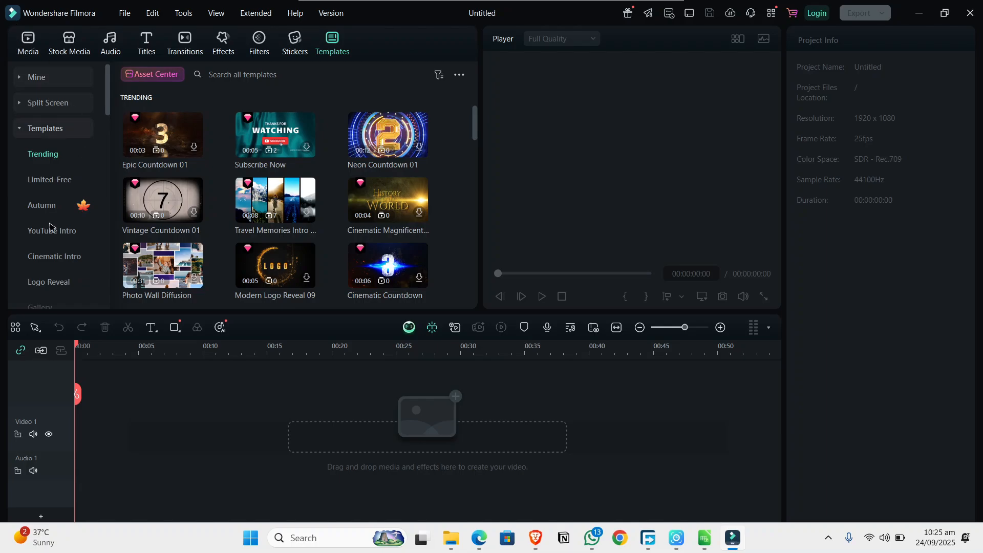
pyautogui.click(175, 328)
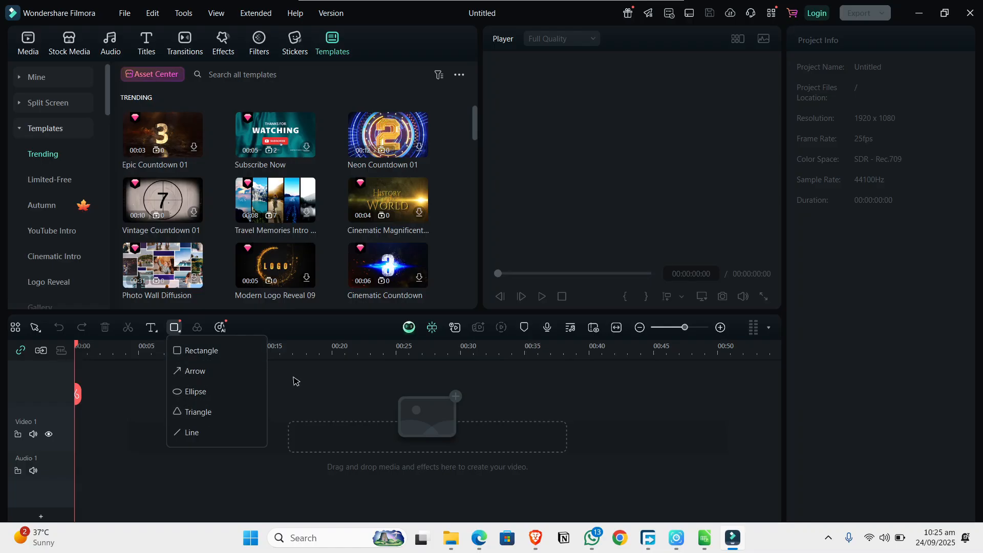
pyautogui.click(458, 397)
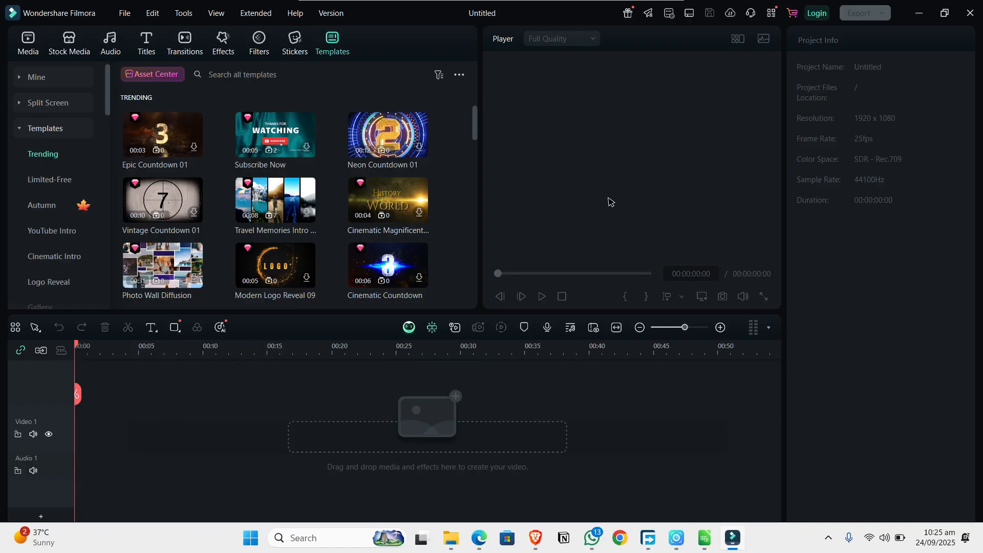
# Step: Return to the project media and review the File commands in the Keyboard Shortcuts settings
pyautogui.click(33, 45)
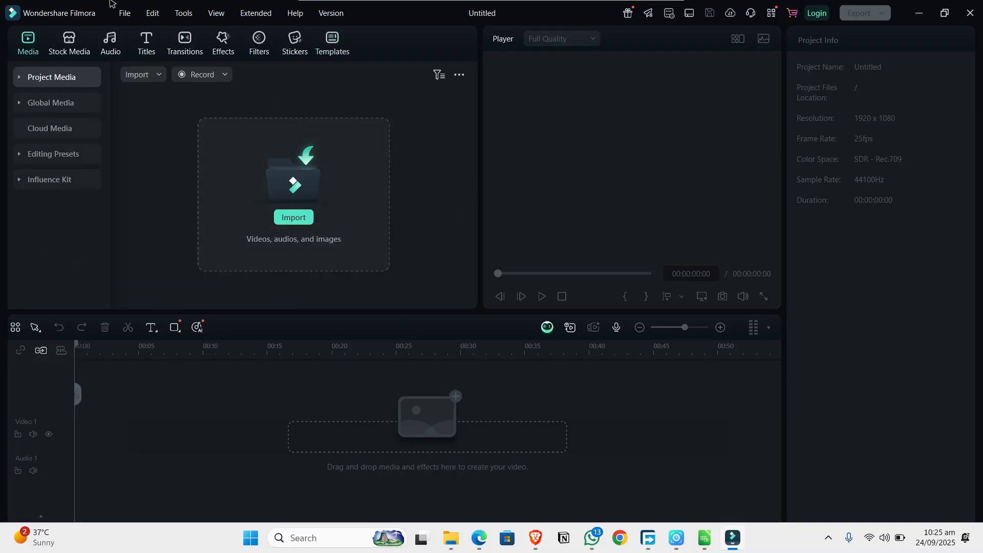
pyautogui.click(125, 13)
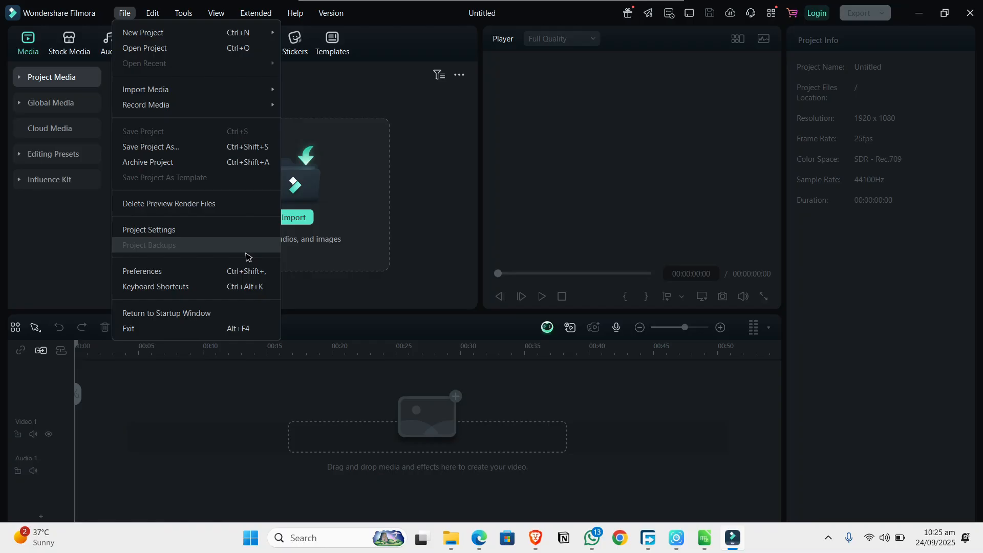
pyautogui.click(156, 288)
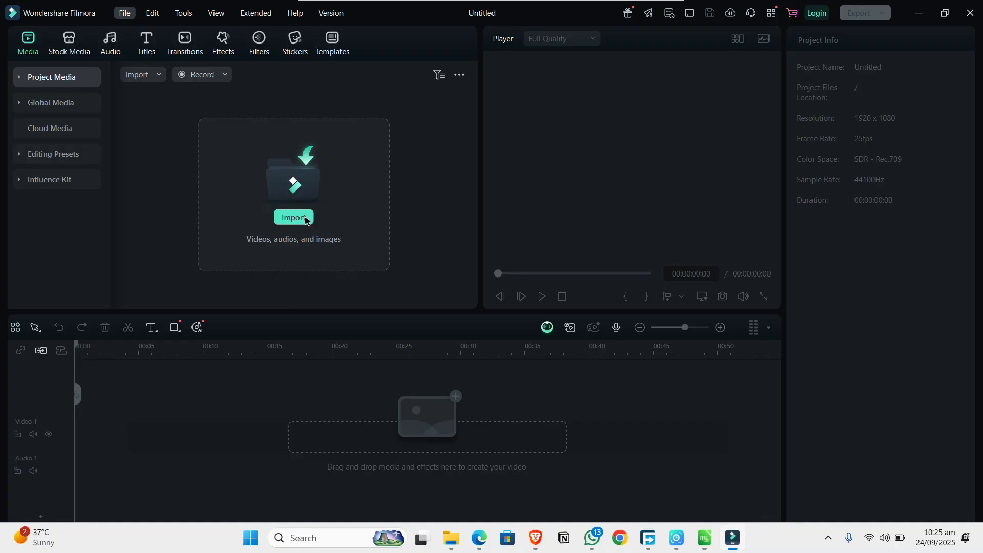
pyautogui.hotkey('ctrl', 'alt', 'k')
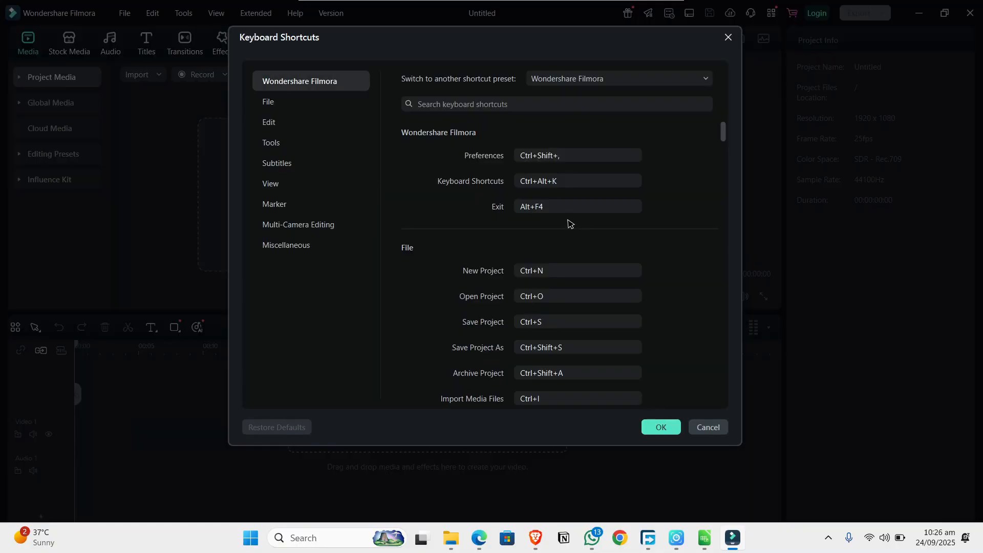
pyautogui.scroll(-3, 569, 224)
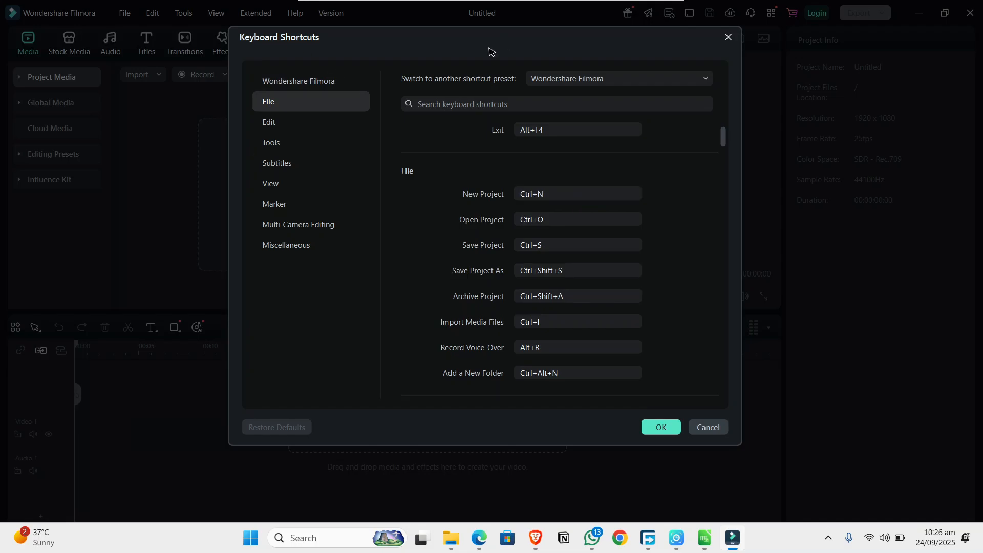
# Step: Try to assign 1 as the New Project shortcut, declining to replace the conflicting shortcut
pyautogui.click(580, 193)
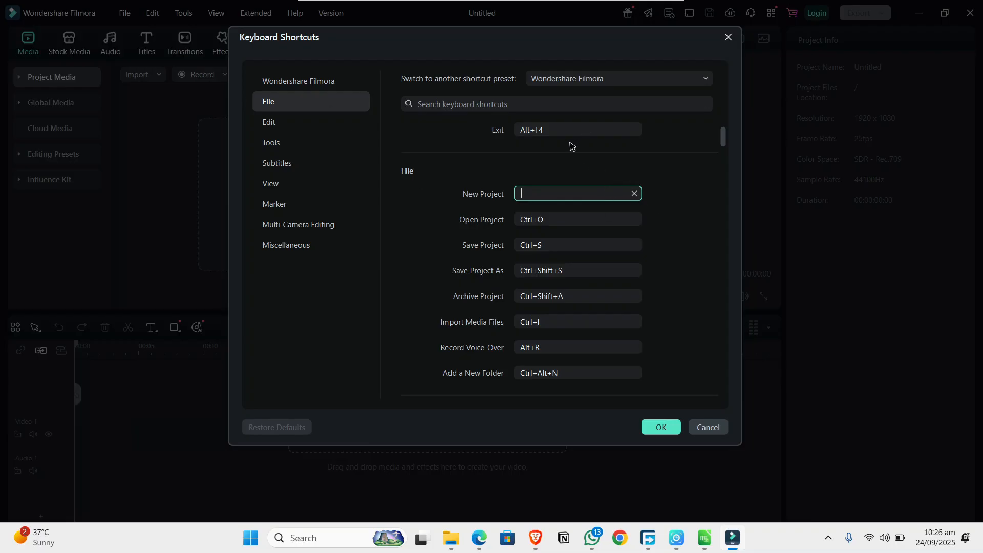
pyautogui.click(457, 193)
pyautogui.click(529, 193)
pyautogui.press('1')
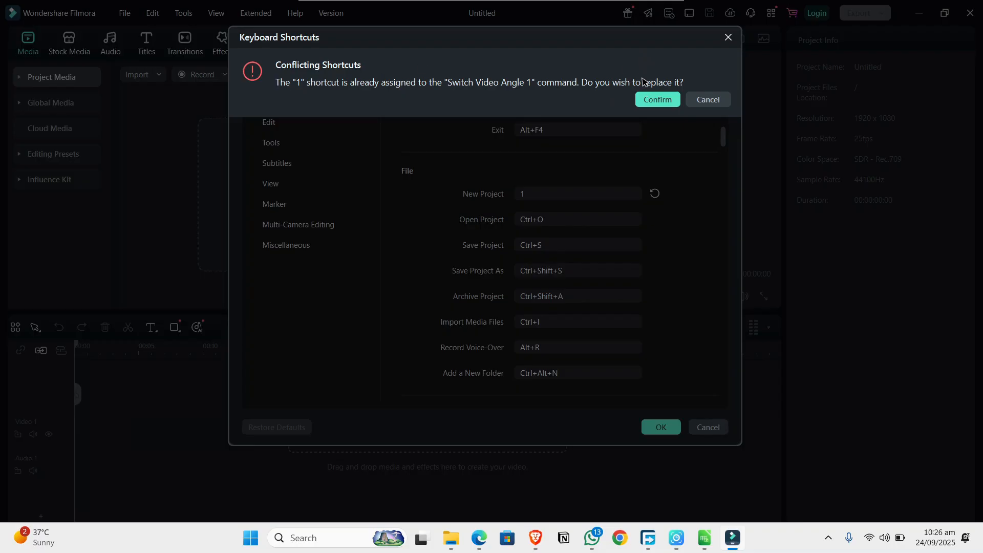
pyautogui.click(725, 101)
pyautogui.click(684, 181)
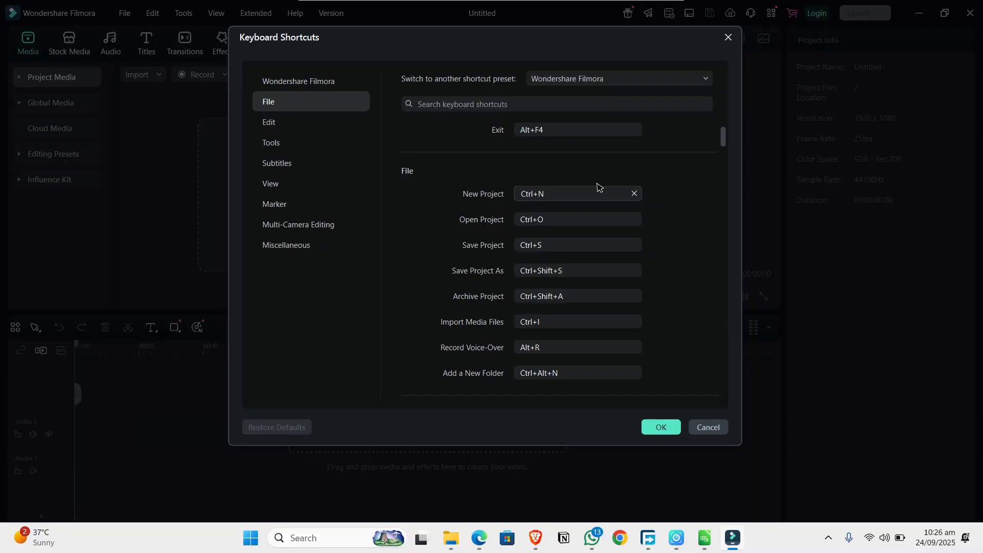
# Step: Look over the remaining File shortcuts and accept the Keyboard Shortcuts settings
pyautogui.scroll(-1, 534, 287)
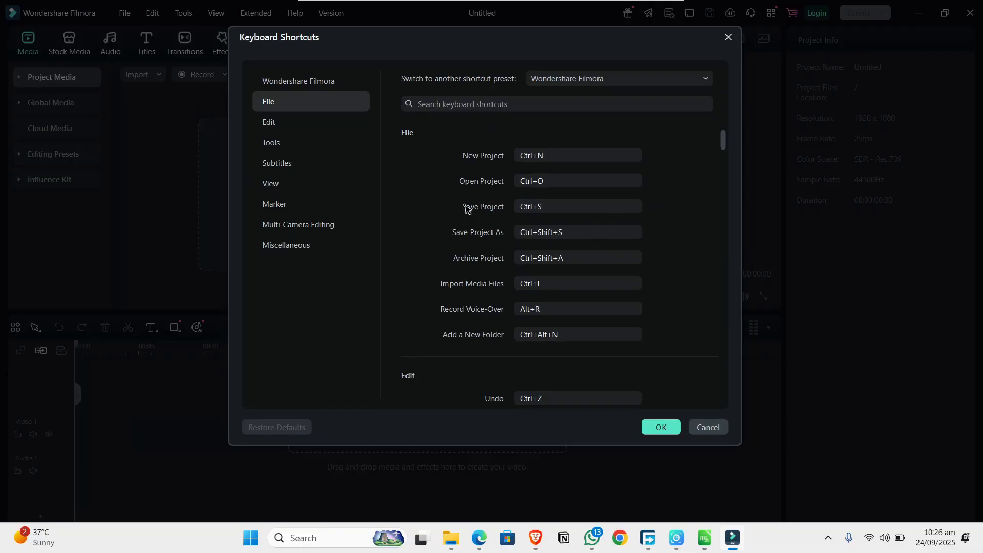
pyautogui.scroll(1, 467, 204)
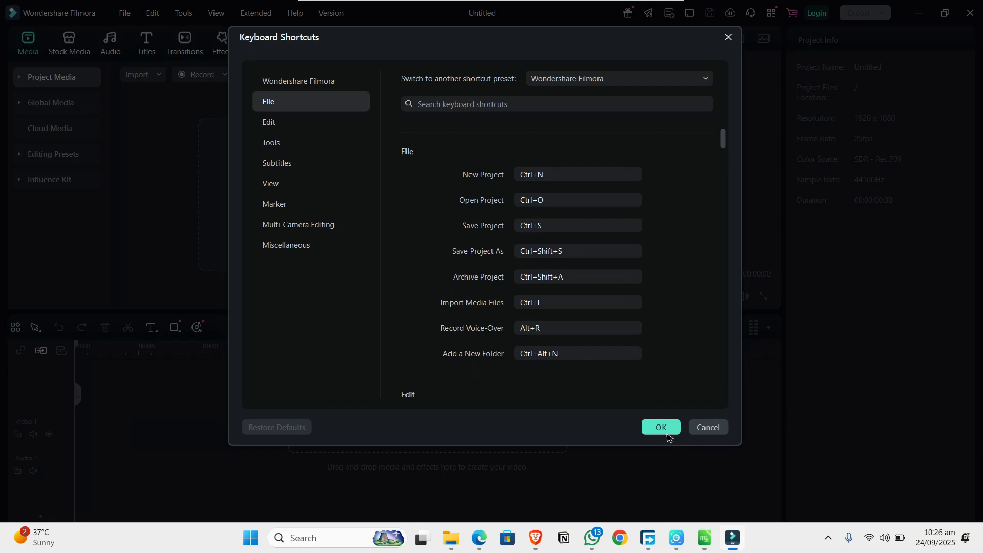
pyautogui.click(665, 429)
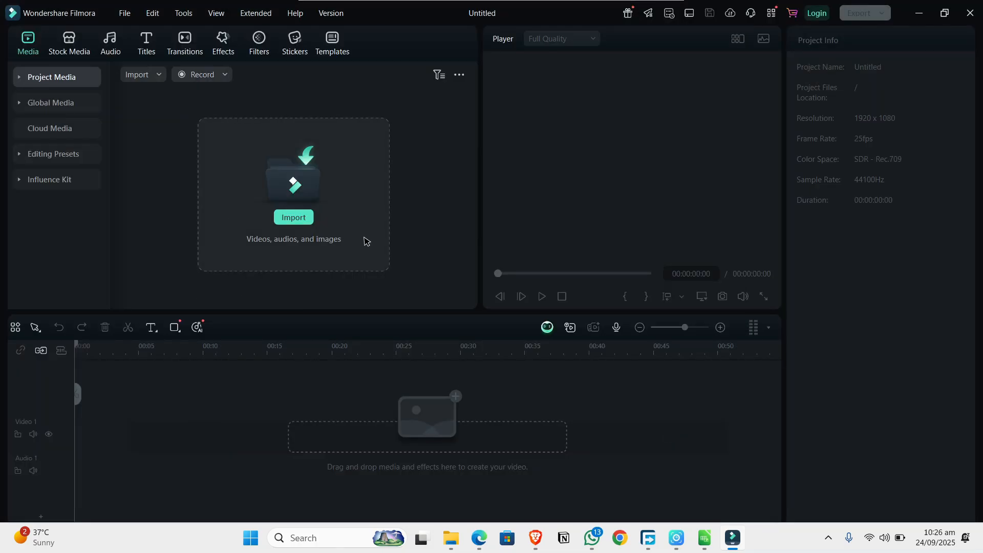
# Step: Open the Preferences and switch the interface appearance to Light Mode
pyautogui.click(125, 14)
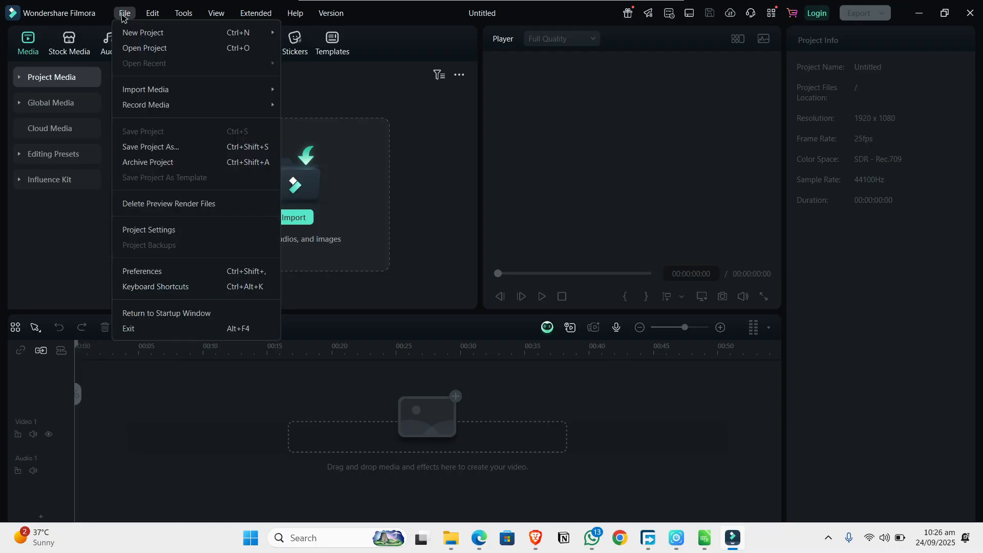
pyautogui.click(163, 274)
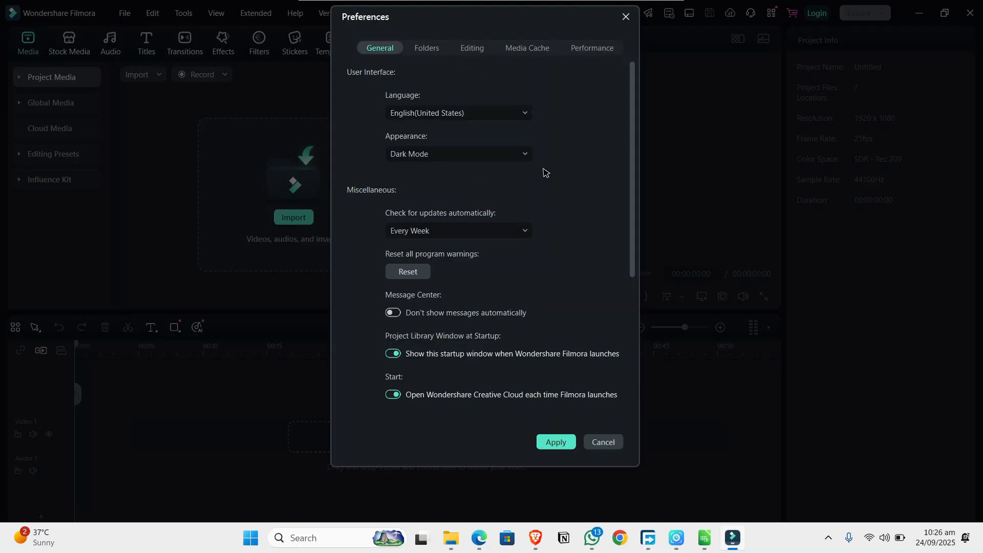
pyautogui.click(465, 154)
pyautogui.click(445, 183)
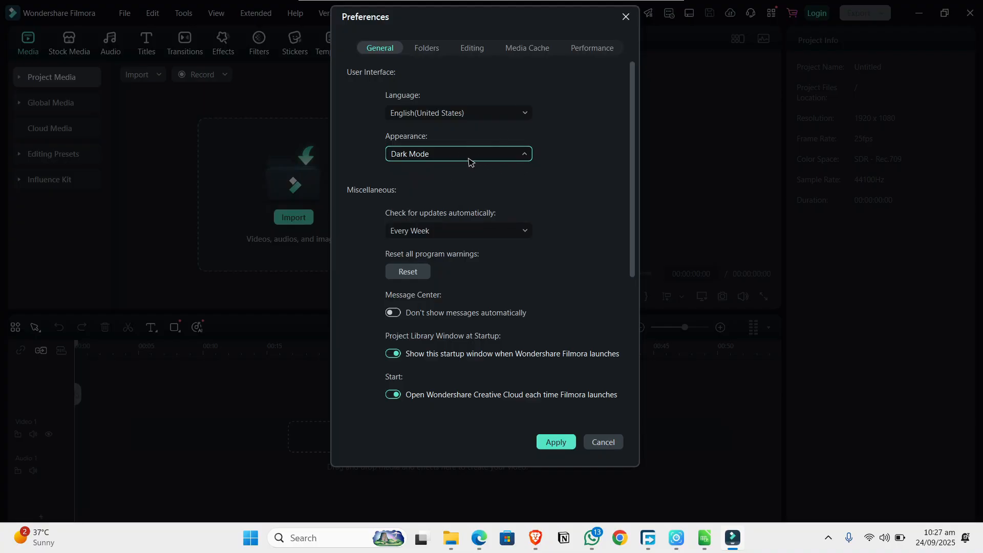
pyautogui.press('Down')
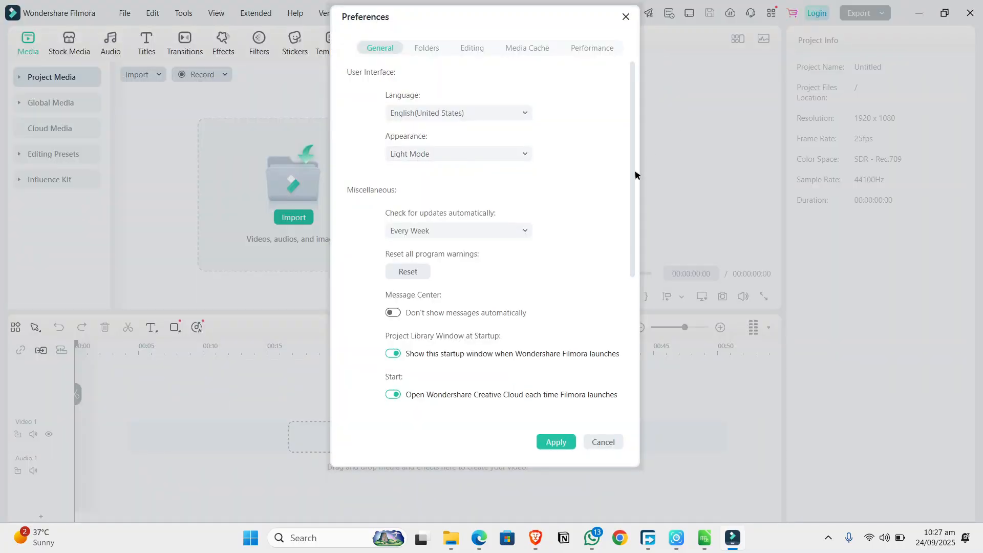
# Step: Set the interface appearance back to Dark Mode
pyautogui.click(392, 154)
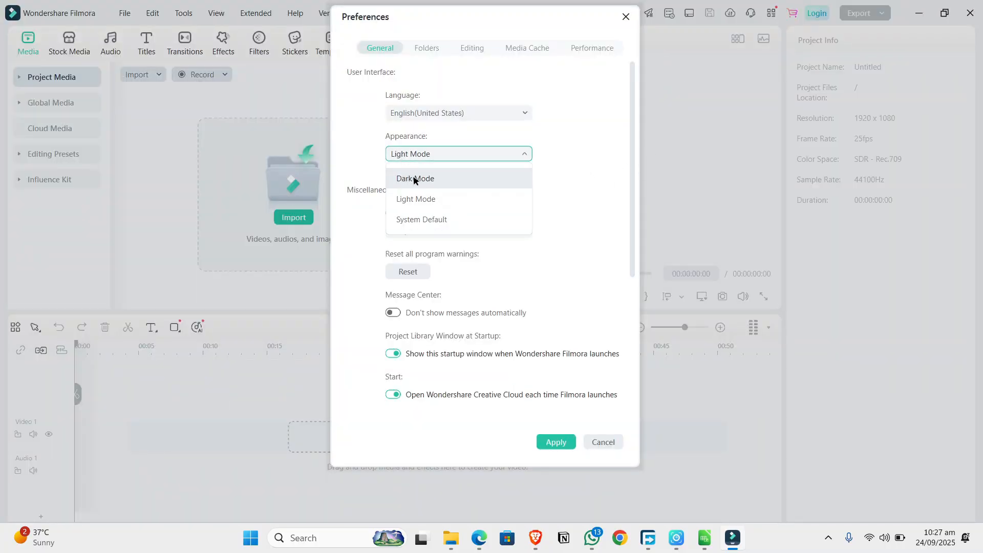
pyautogui.press('Escape')
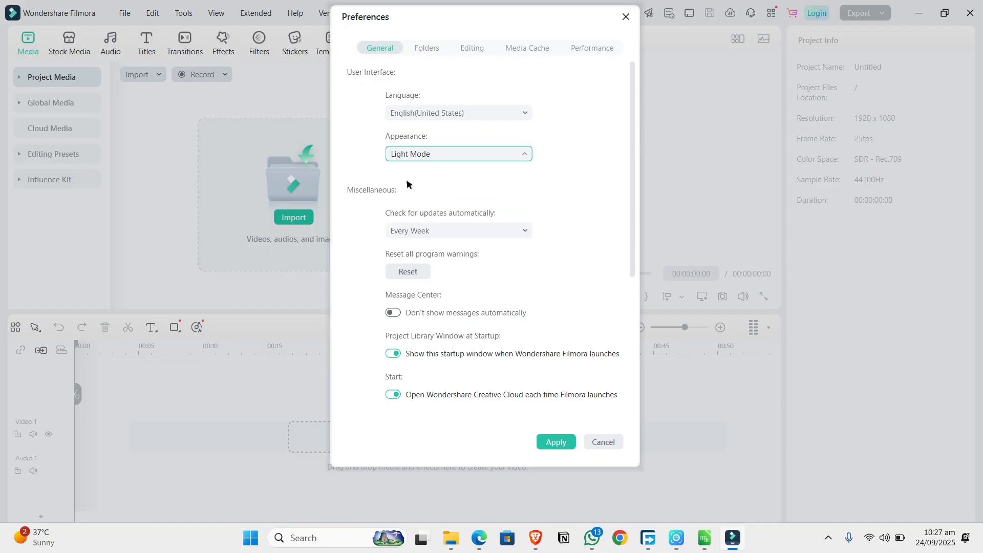
pyautogui.press('Up')
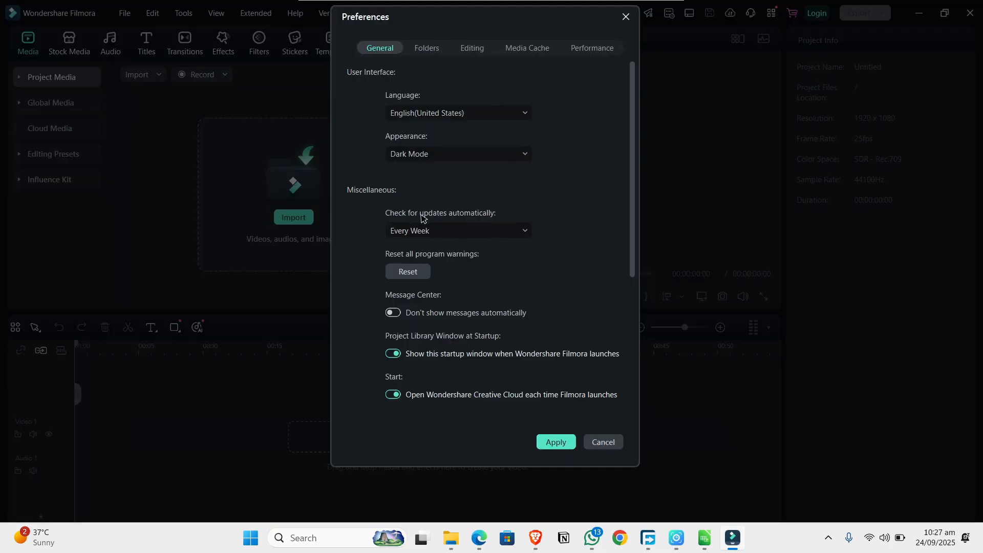
# Step: Review the automatic update frequency choices and the remaining General preferences, including startup and sync settings
pyautogui.click(417, 236)
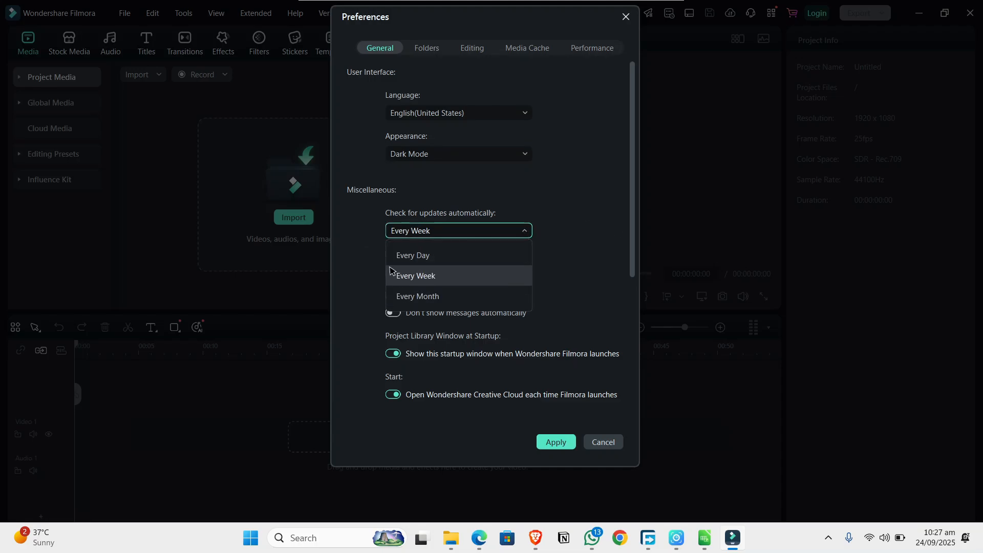
pyautogui.click(578, 227)
pyautogui.scroll(-3, 440, 366)
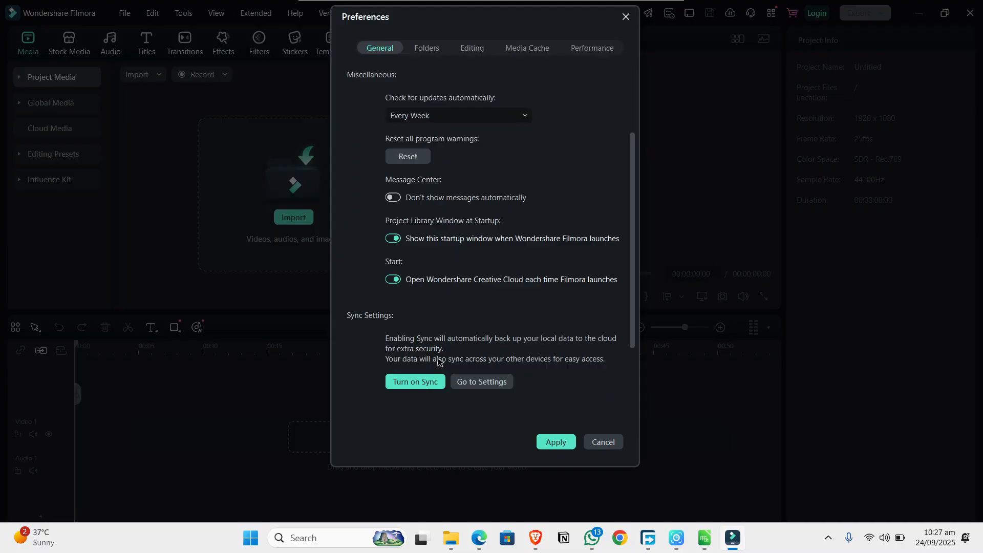
pyautogui.scroll(2, 453, 317)
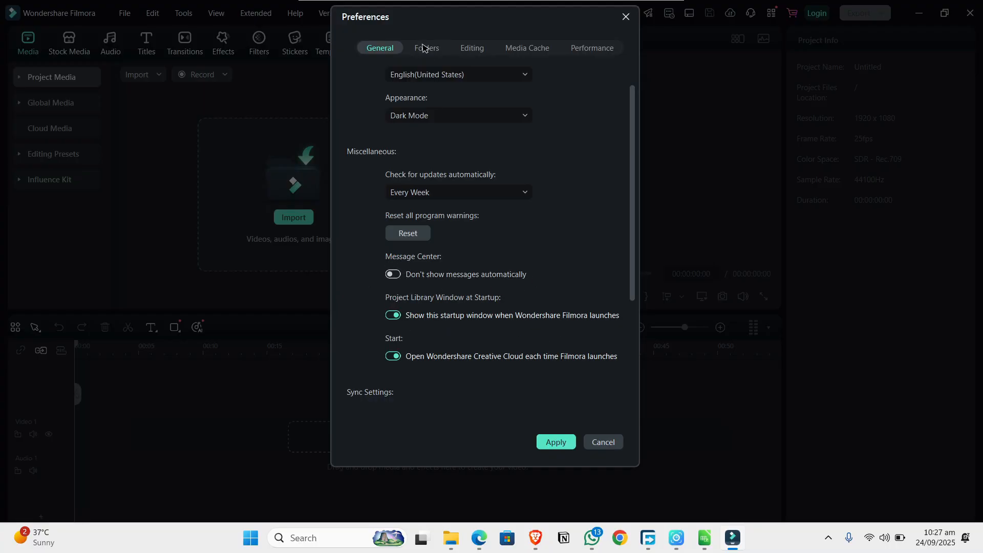
# Step: Set the automatic project backup interval to 1 minute in the Folders preferences
pyautogui.click(438, 52)
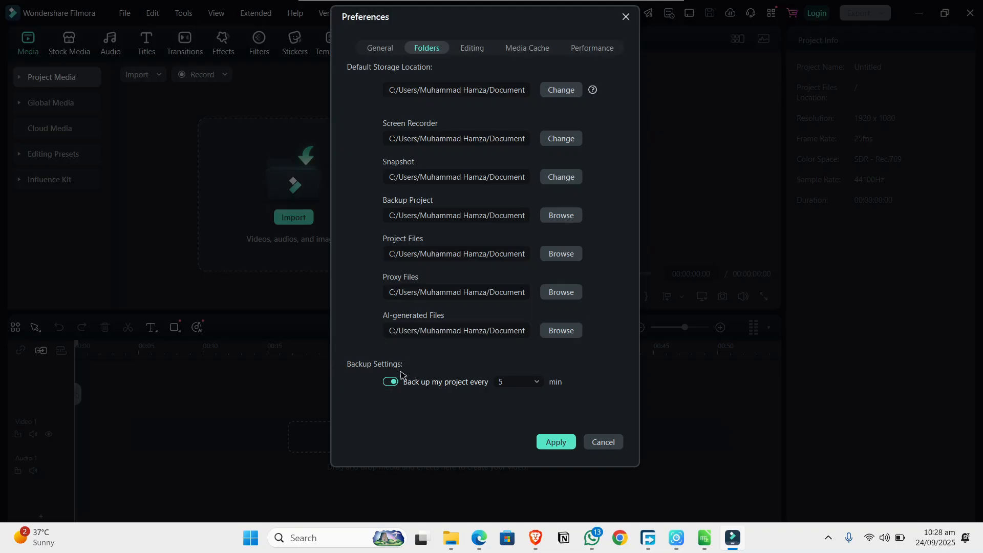
pyautogui.click(525, 381)
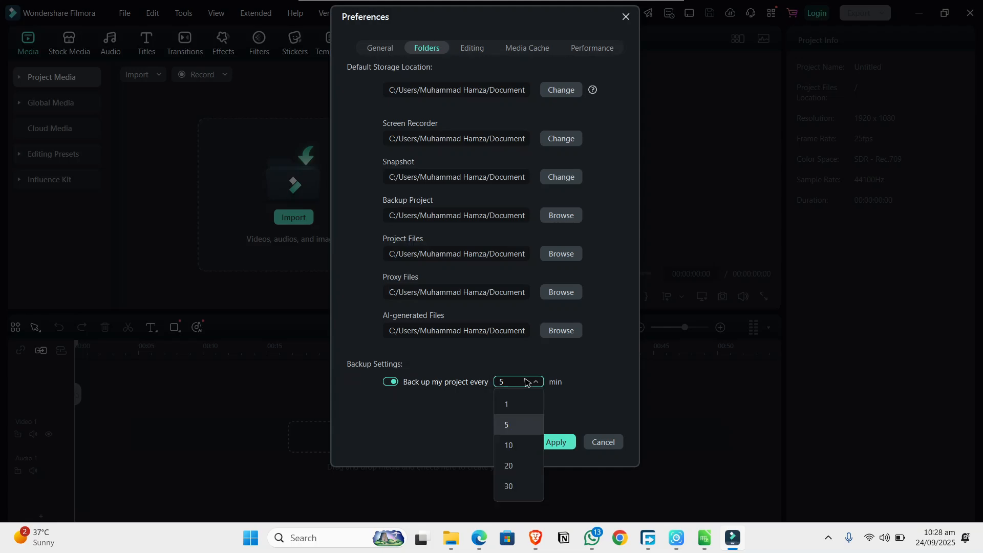
pyautogui.click(515, 401)
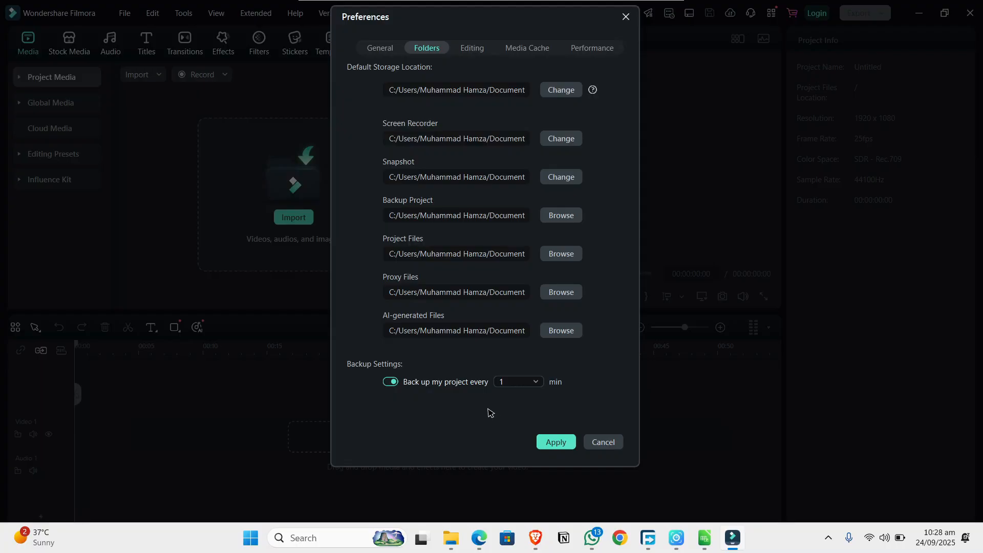
# Step: Review the Editing preferences, including the Insert Mode choices, and look over the Media Cache settings
pyautogui.click(476, 49)
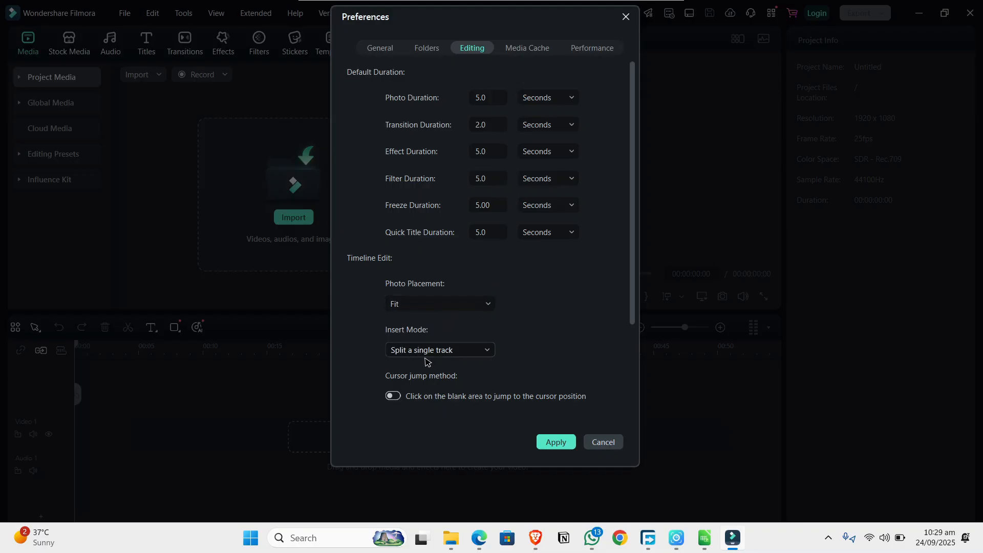
pyautogui.click(485, 350)
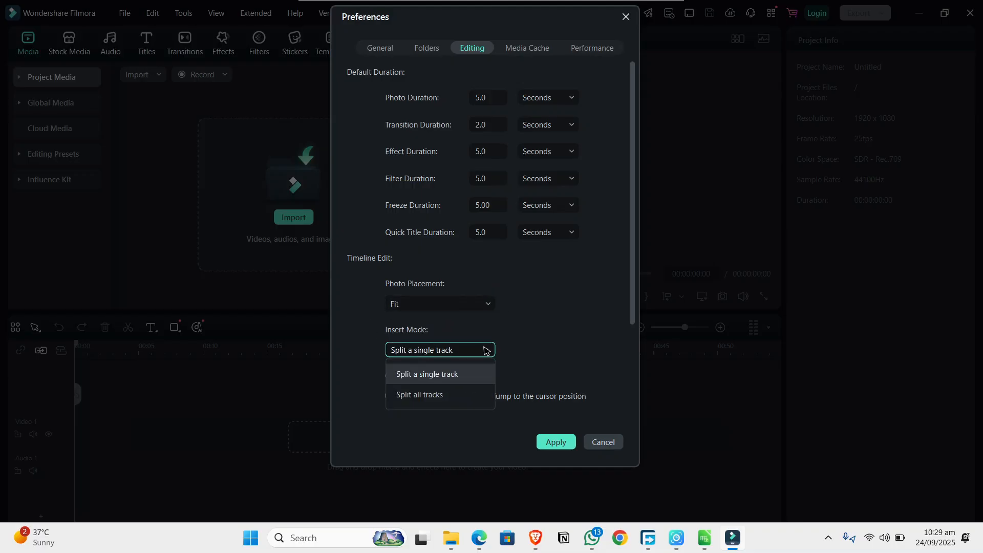
pyautogui.click(572, 290)
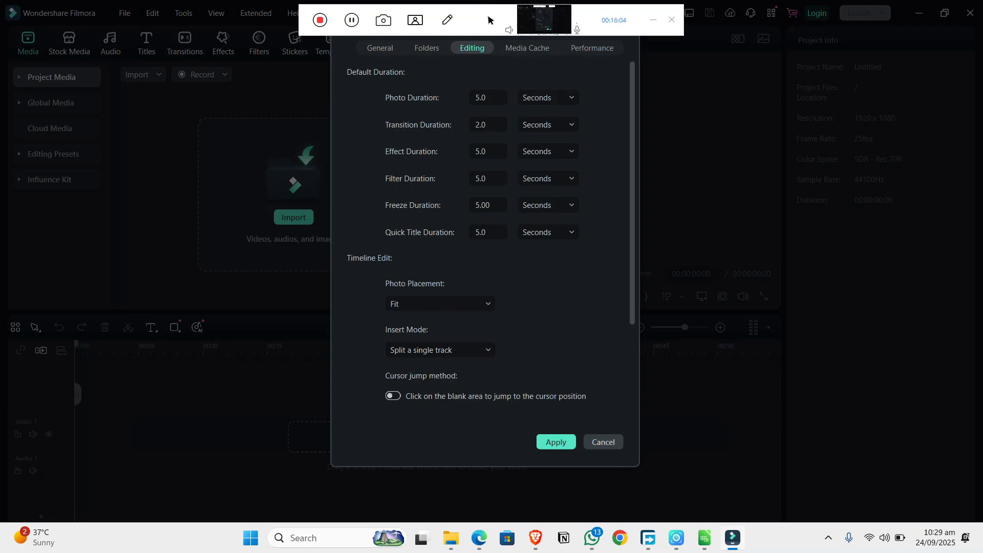
pyautogui.click(514, 46)
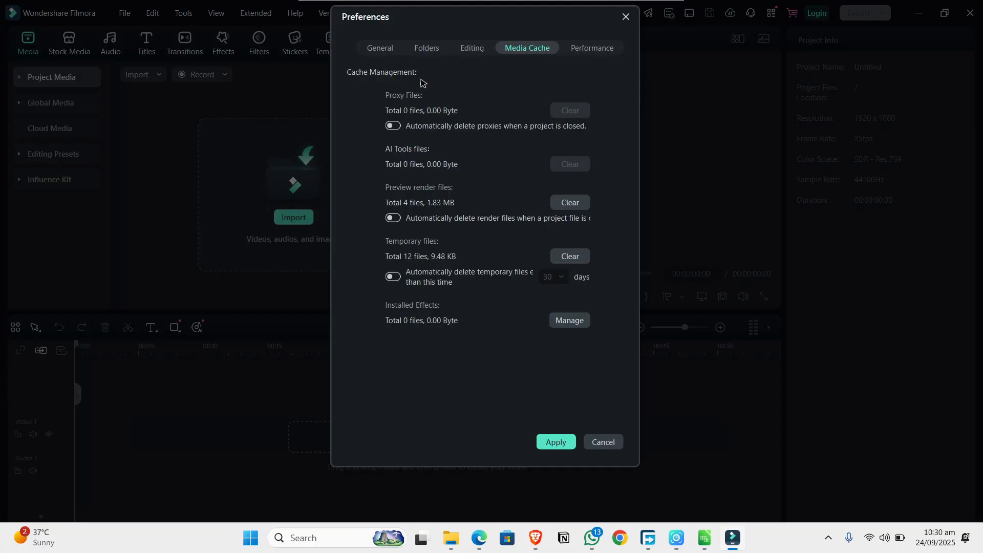
# Step: Enable hardware acceleration for video rendering, playback and decoding in the Performance preferences, and view the graphics card choices
pyautogui.click(590, 49)
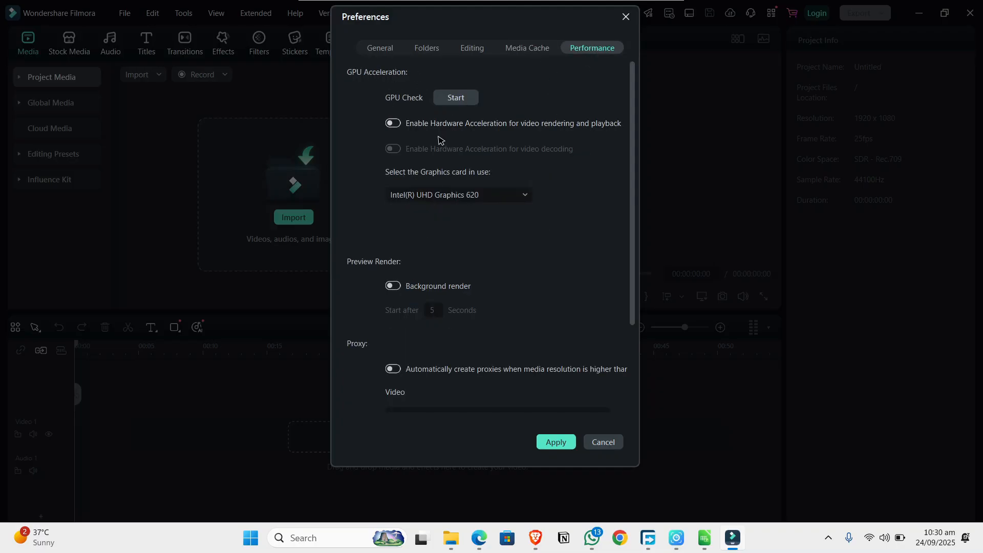
pyautogui.click(394, 124)
pyautogui.click(394, 148)
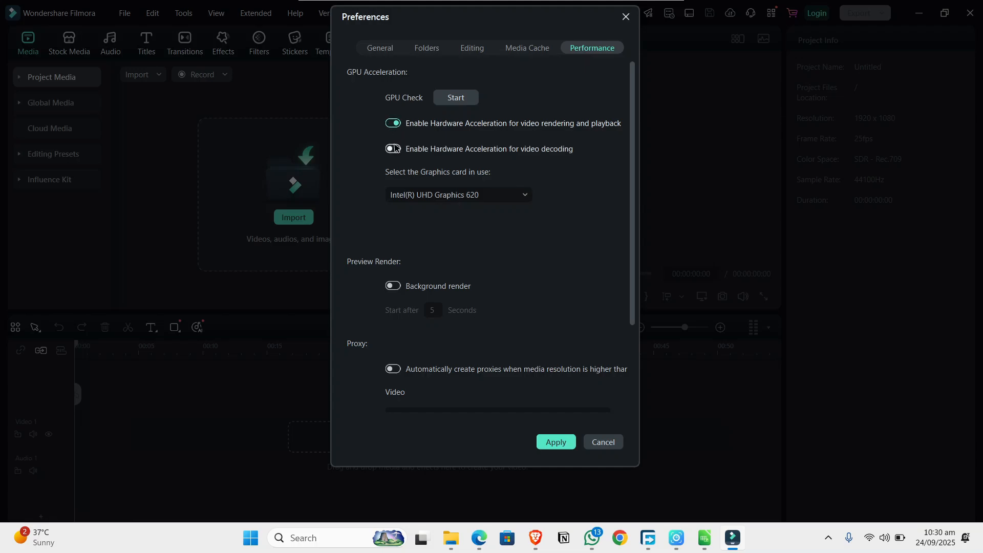
pyautogui.click(418, 194)
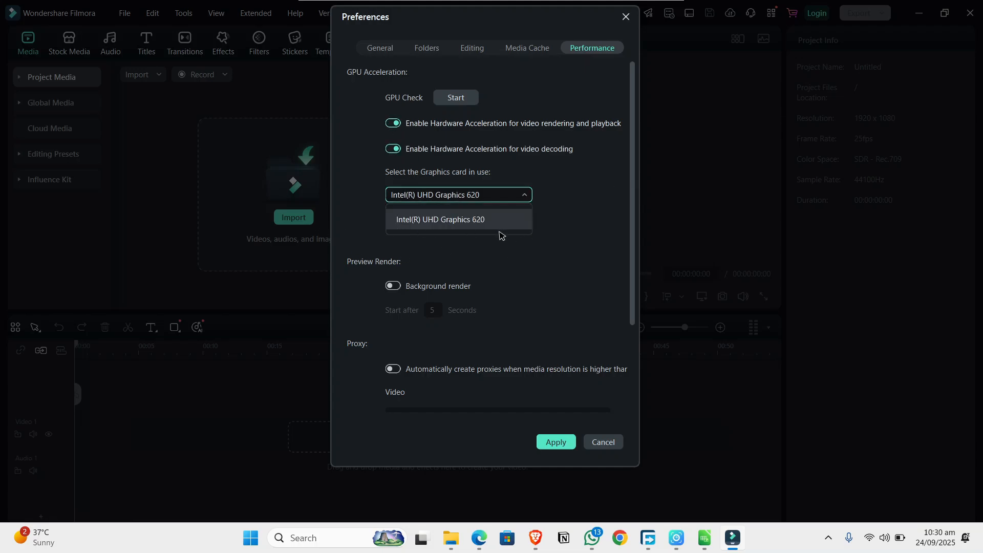
pyautogui.click(546, 211)
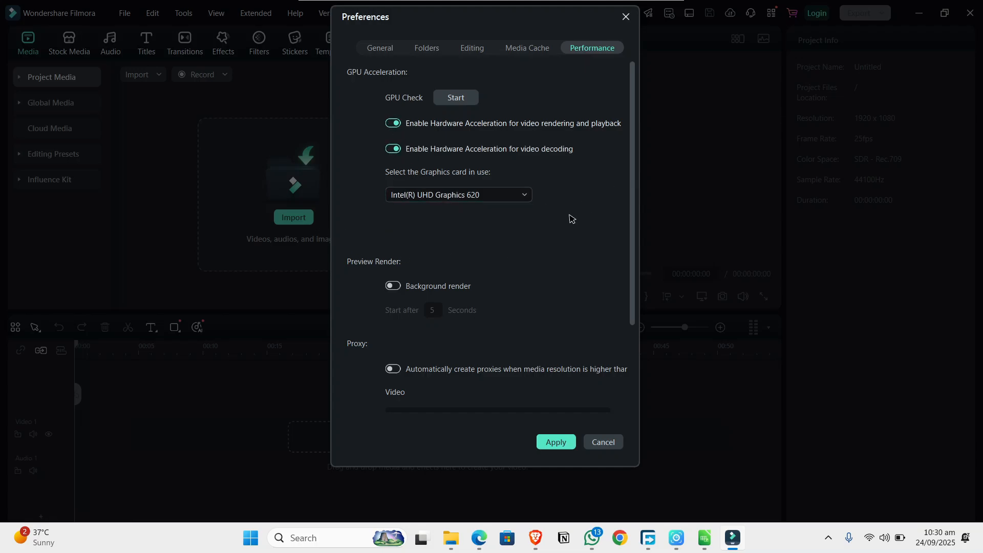
pyautogui.click(473, 198)
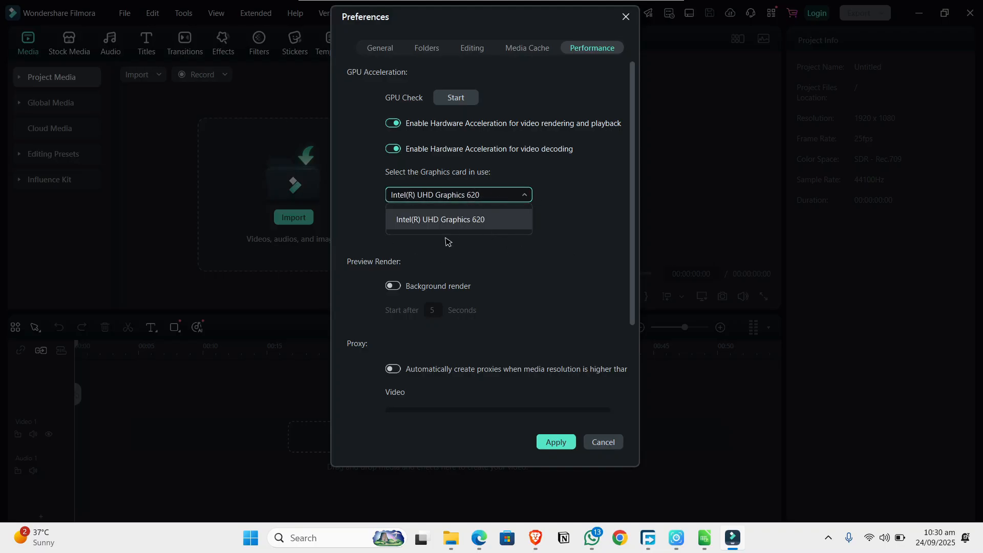
pyautogui.click(624, 145)
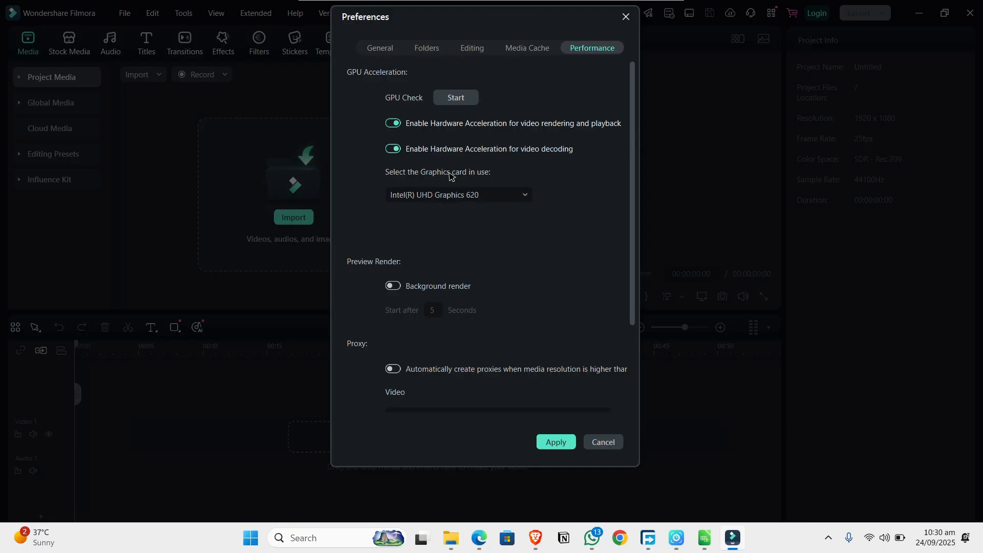
# Step: Turn on background render and view the video resolution choices for automatic proxy creation
pyautogui.click(393, 286)
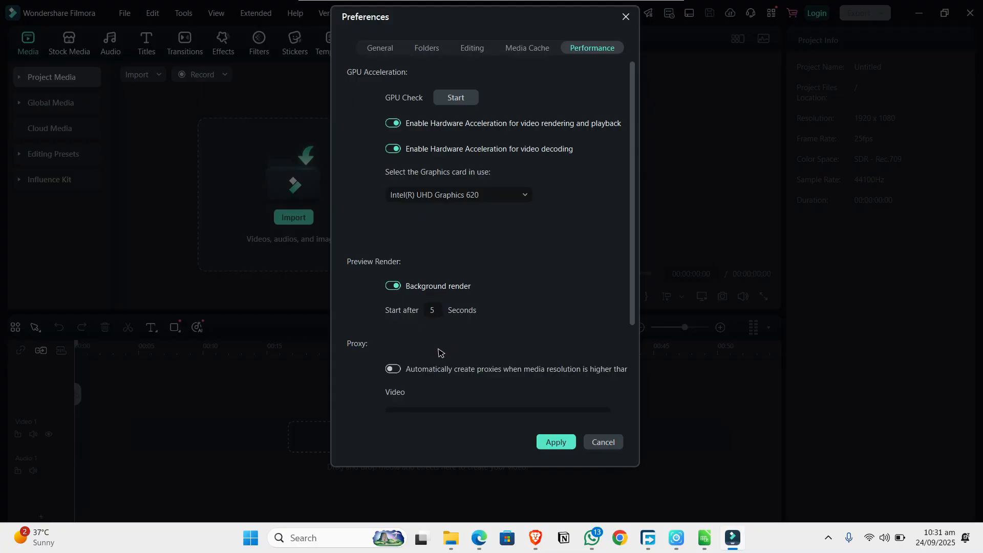
pyautogui.scroll(-2, 439, 351)
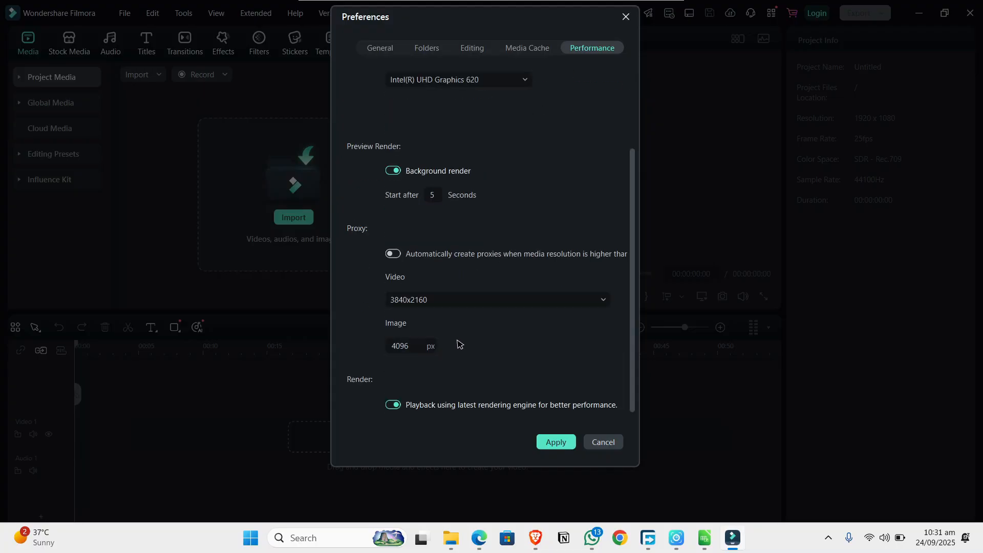
pyautogui.click(425, 300)
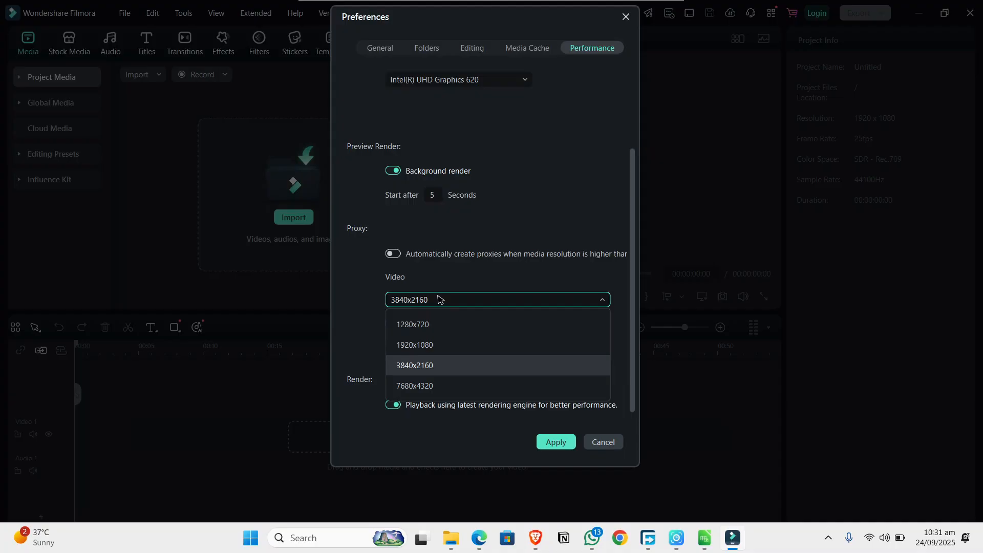
pyautogui.click(439, 297)
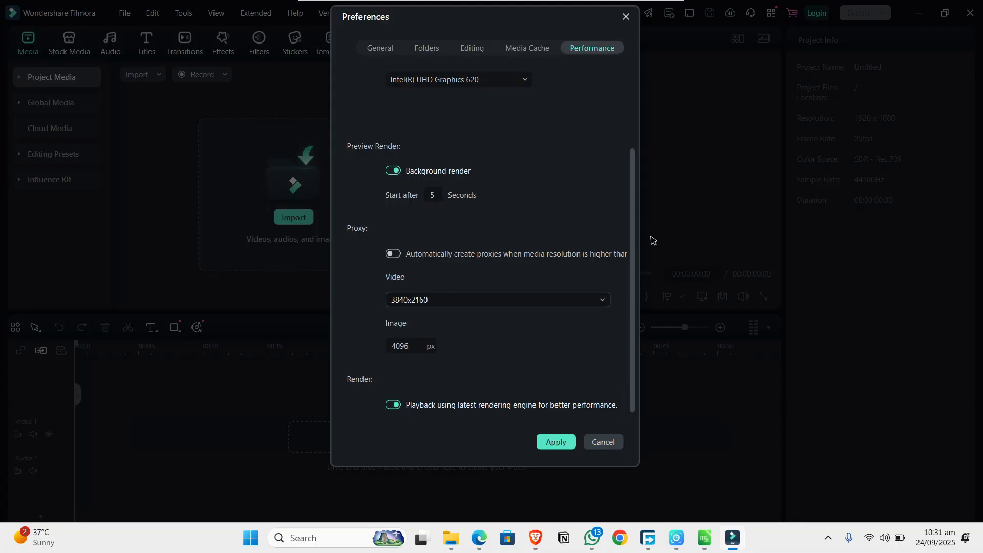
pyautogui.click(466, 299)
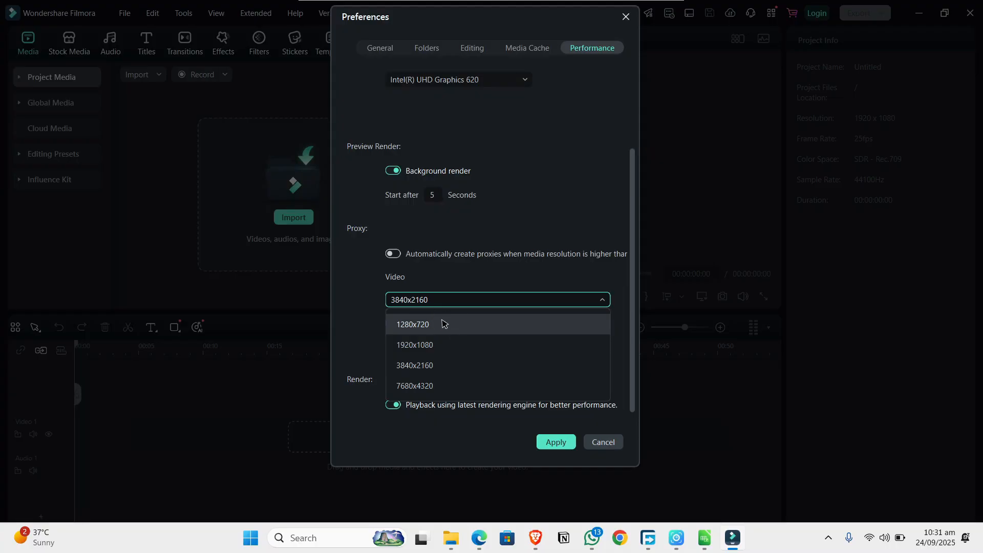
pyautogui.click(446, 285)
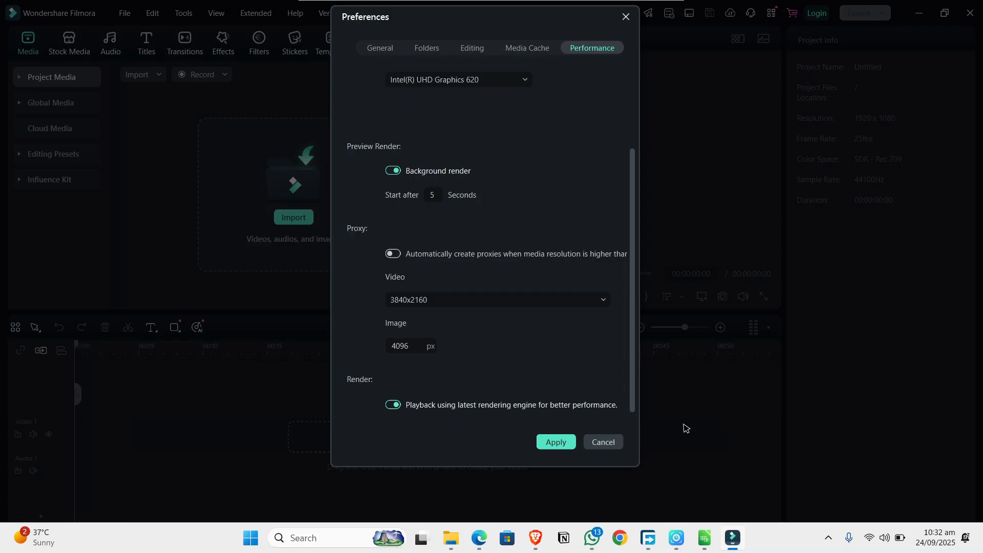
# Step: Apply the changed preferences and acknowledge the notice about GPU rendering and hardware decoding
pyautogui.click(557, 443)
pyautogui.scroll(3, 544, 358)
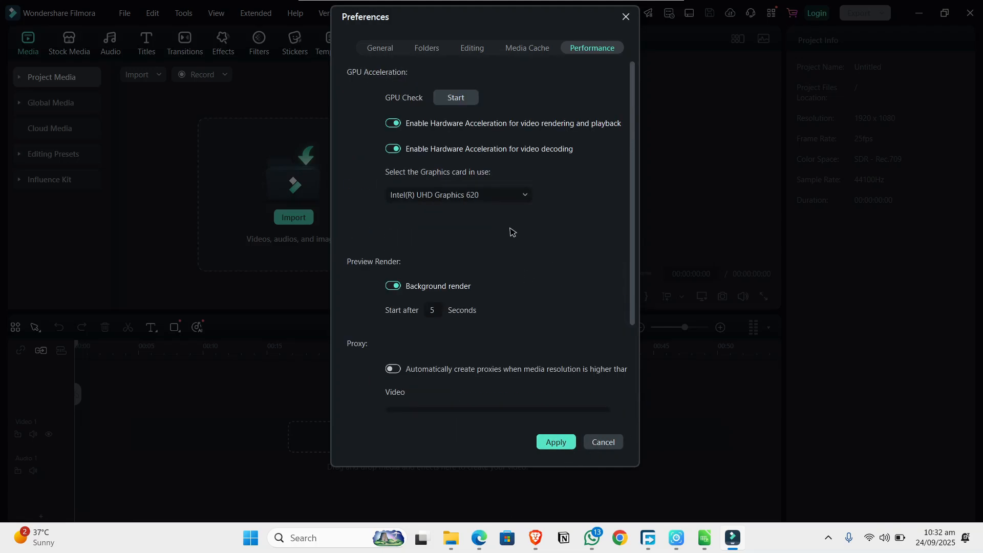
pyautogui.click(560, 443)
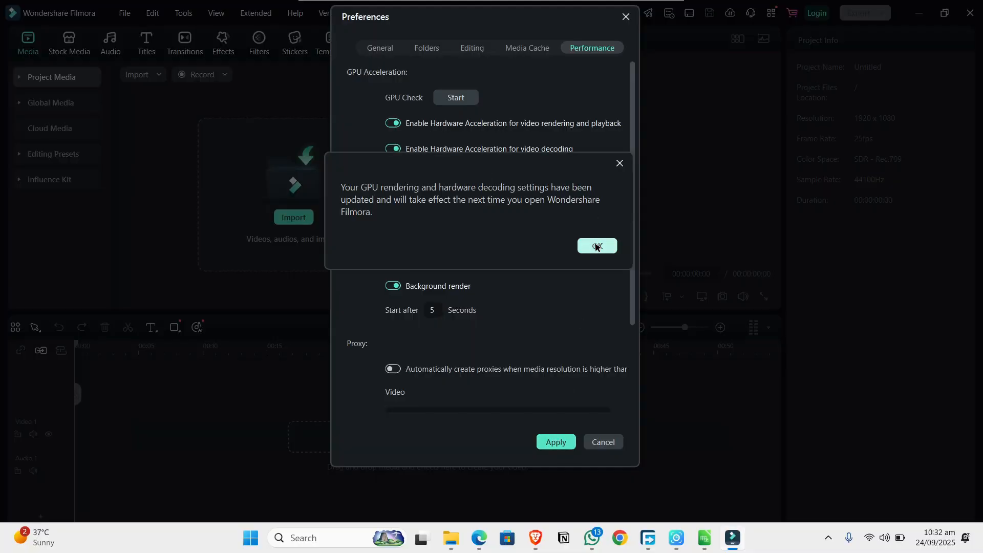
pyautogui.click(597, 246)
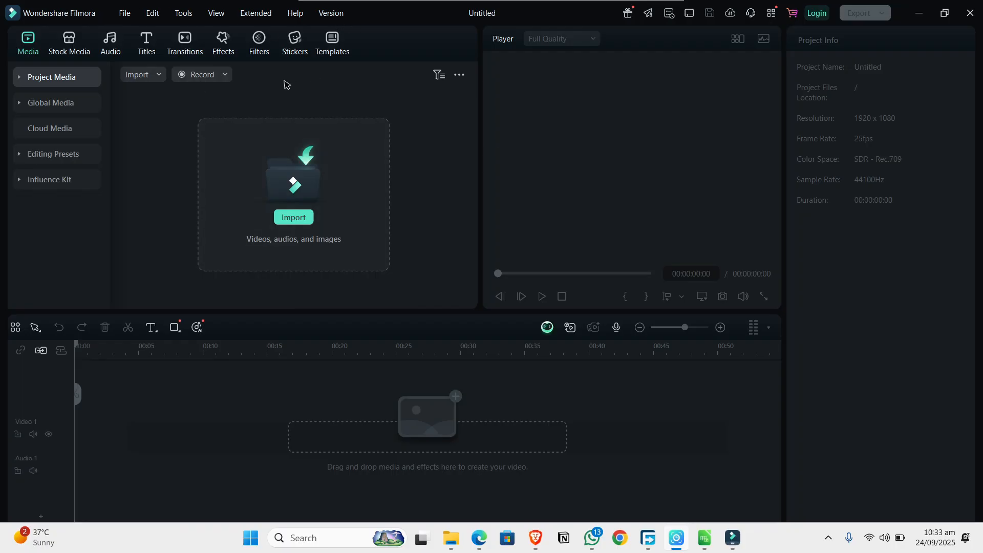
# Step: Browse the available Edit, View and Help commands and check the program's version information
pyautogui.click(155, 16)
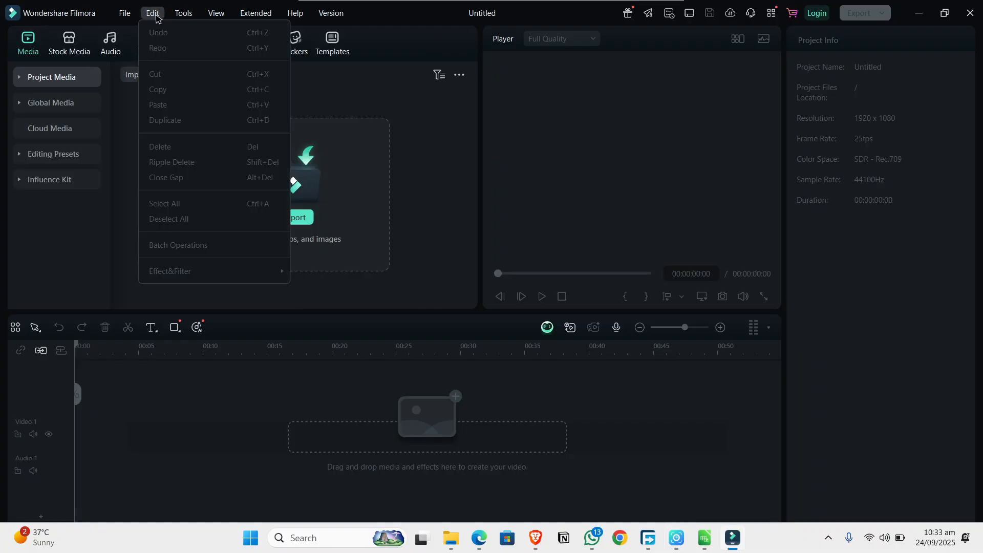
pyautogui.moveTo(191, 14)
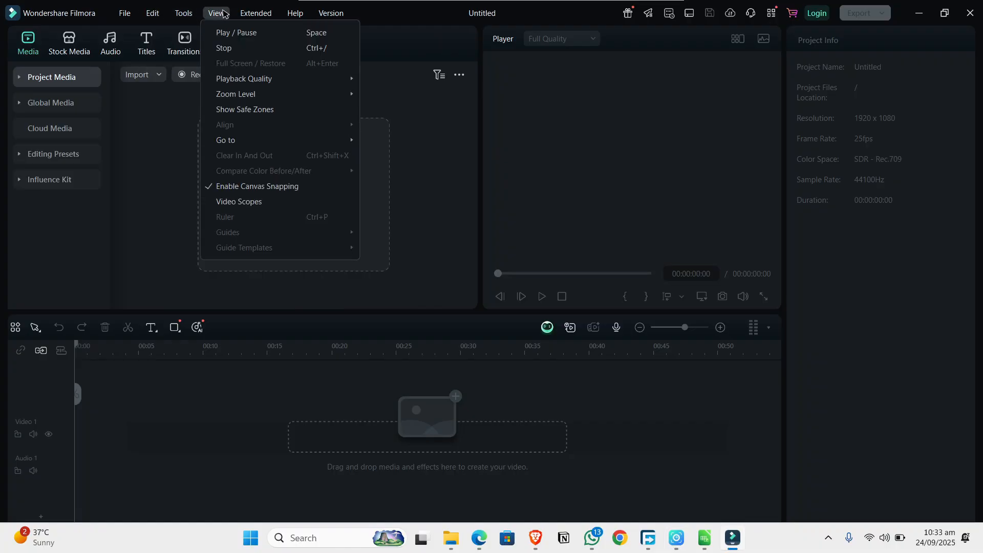
pyautogui.moveTo(268, 14)
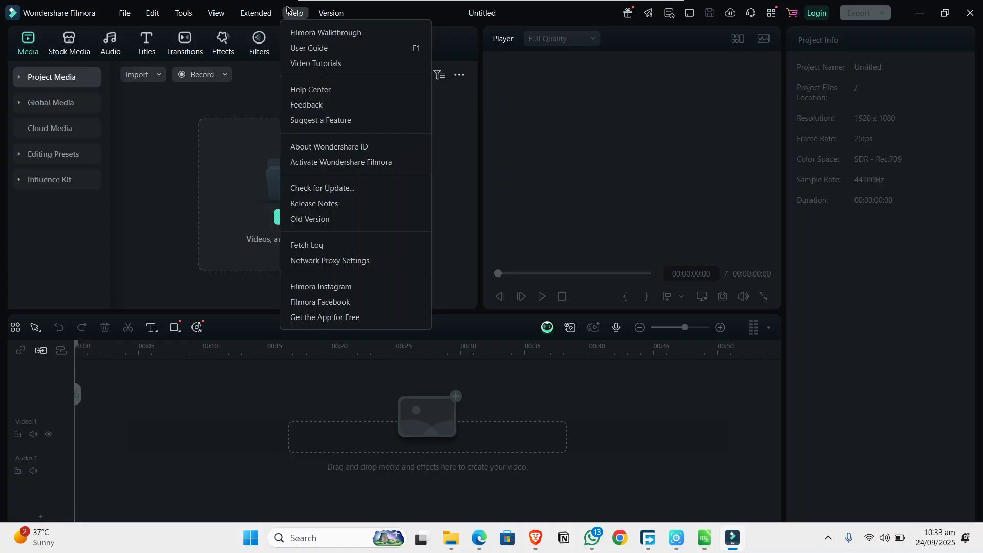
pyautogui.click(326, 14)
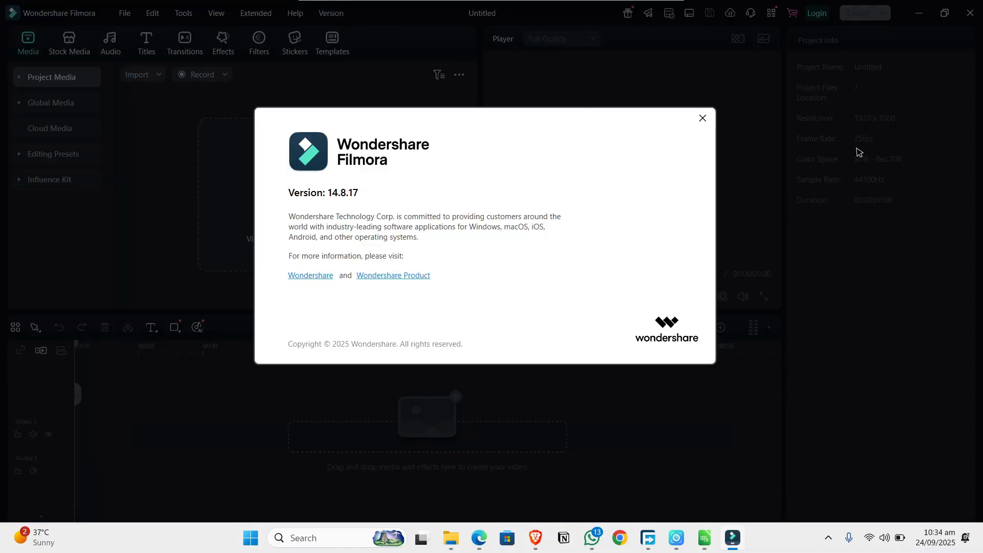
pyautogui.click(706, 124)
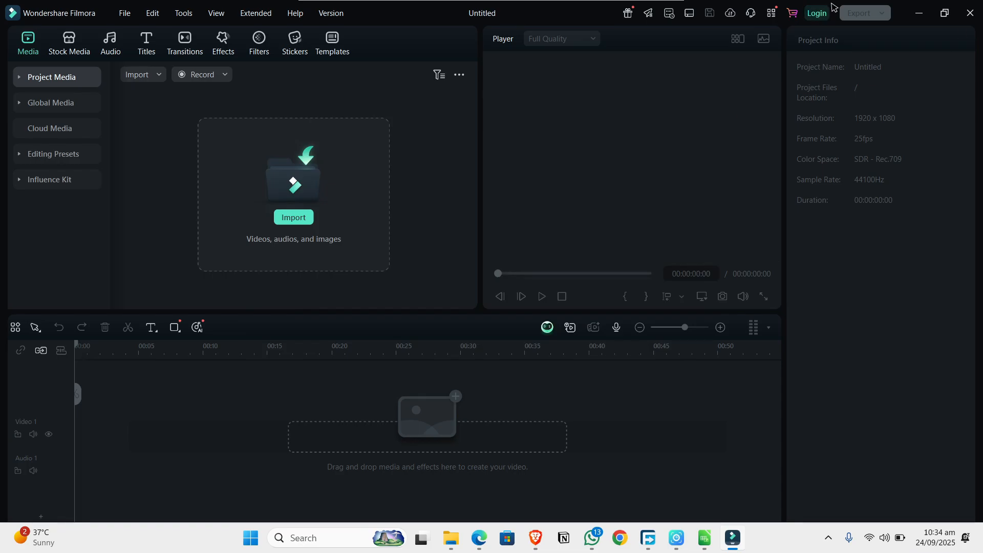
# Step: View the Wondershare ID login options and close the login window without signing in
pyautogui.click(818, 19)
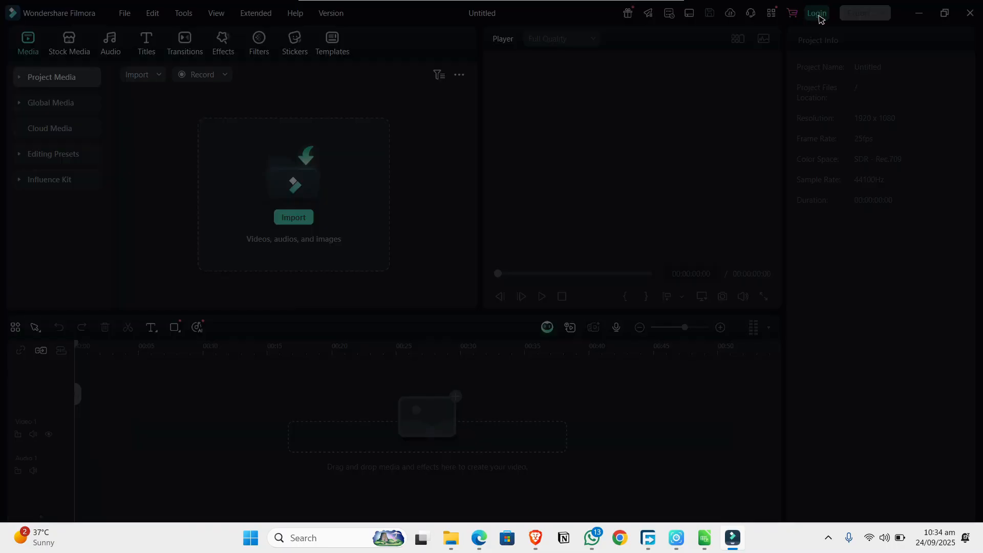
pyautogui.click(512, 254)
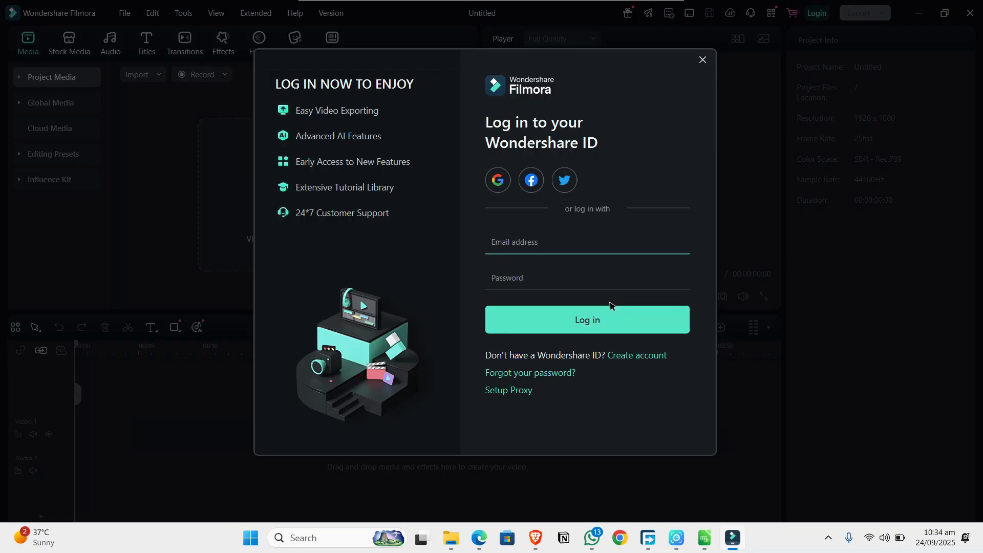
pyautogui.click(703, 60)
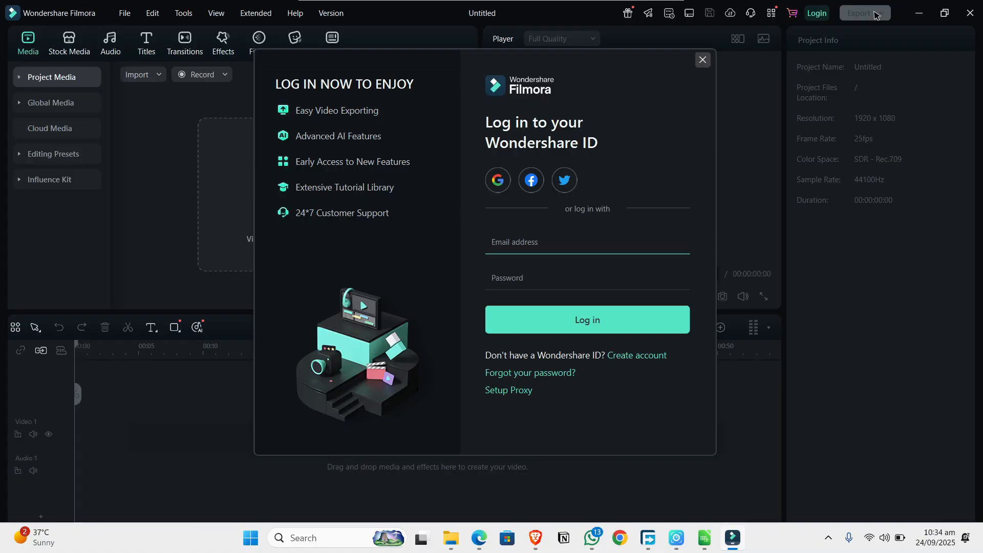